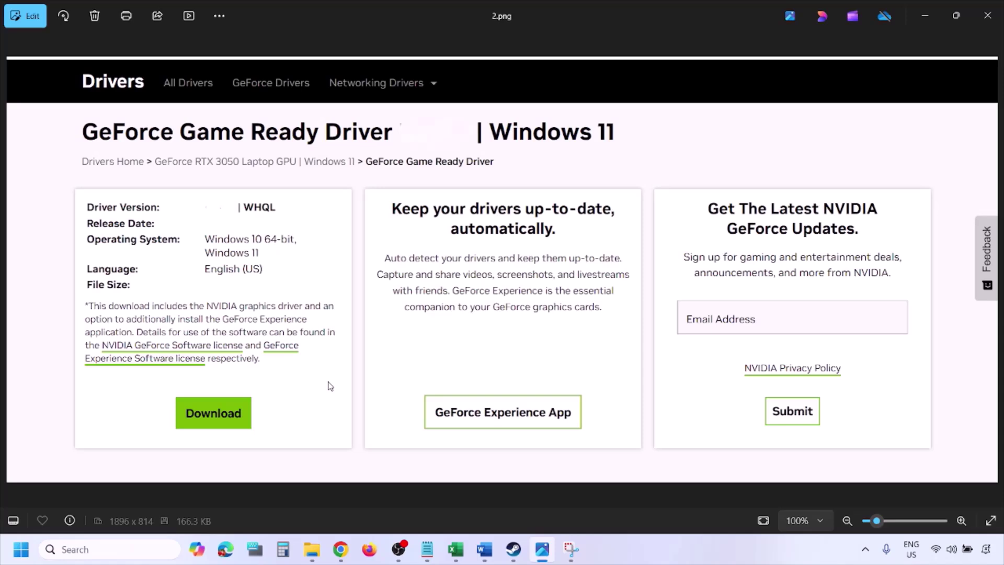
Browse the NVIDIA driver installer images from 3.png through the custom installation options in 5.png
{"action": "key", "text": "Right"}
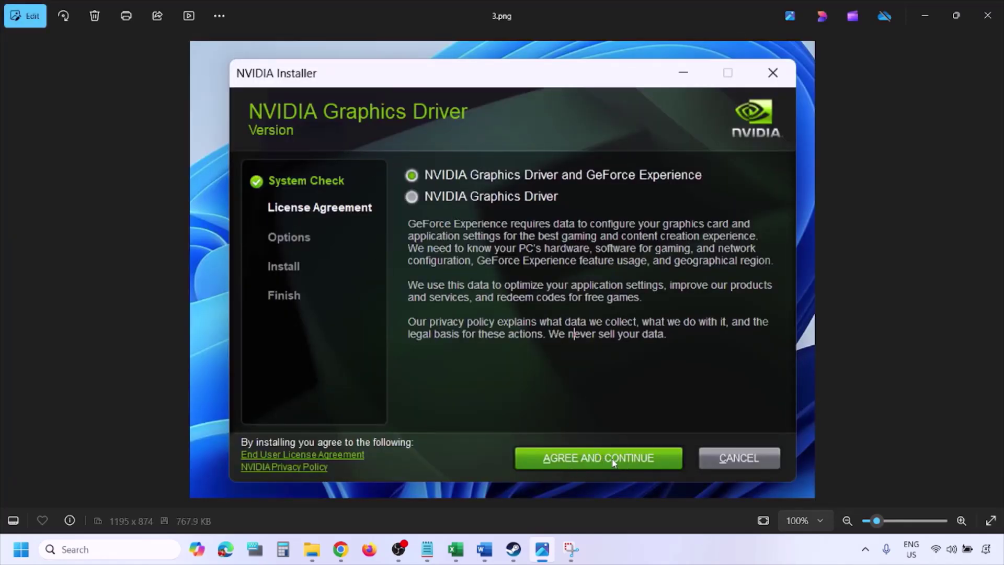
{"action": "key", "text": "Right"}
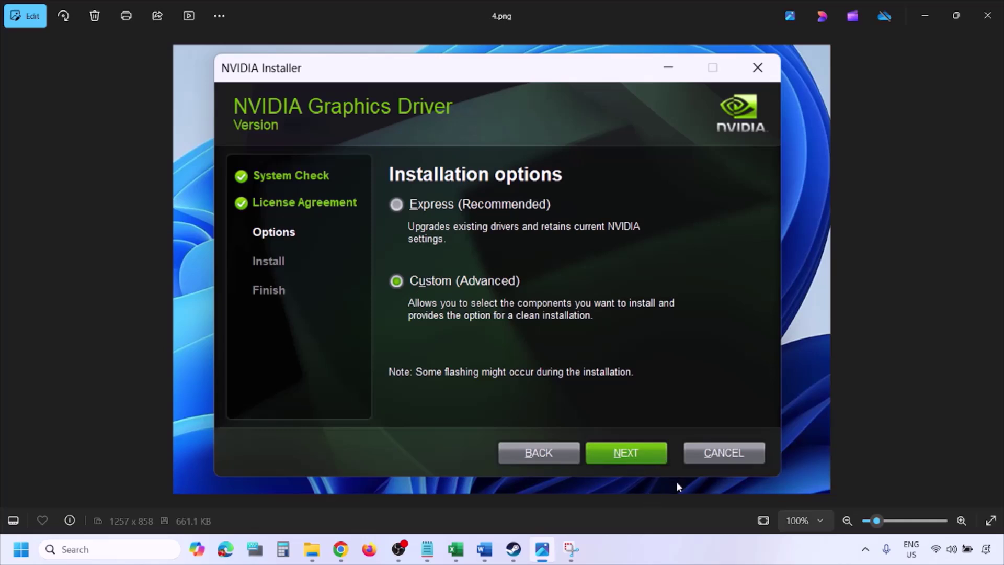
{"action": "key", "text": "Right"}
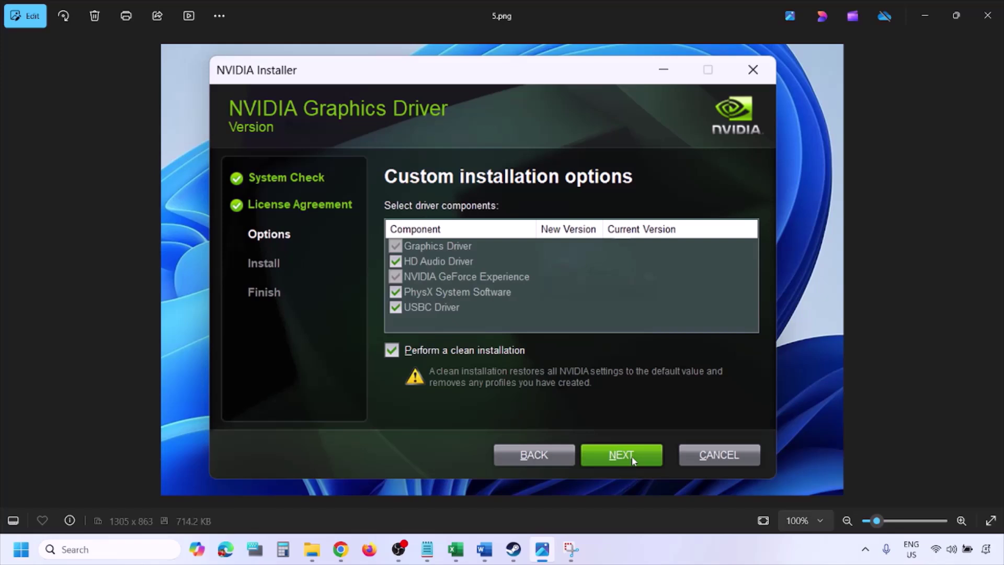
Restart the computer
{"action": "left_click", "coordinate": [21, 549]}
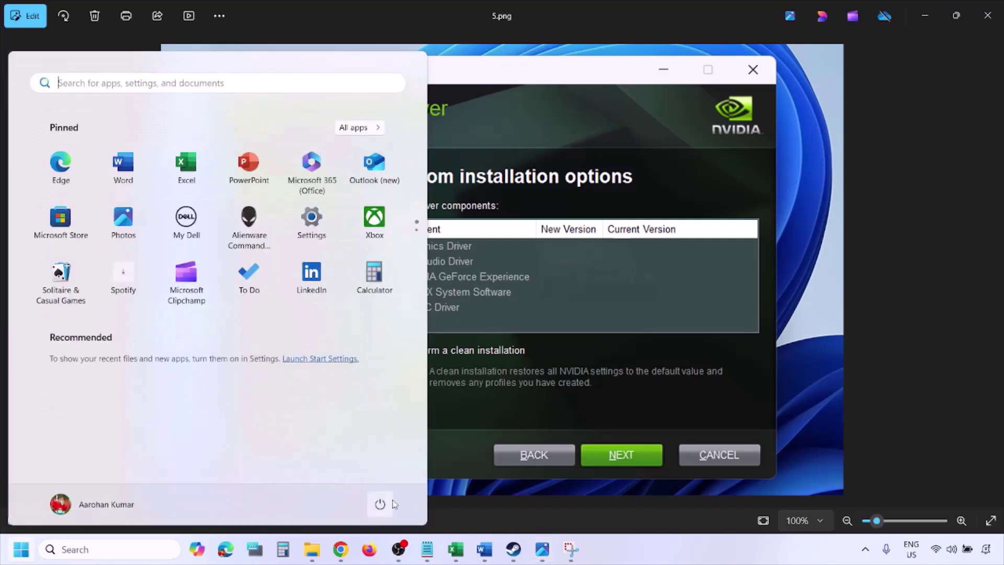
{"action": "left_click", "coordinate": [384, 505]}
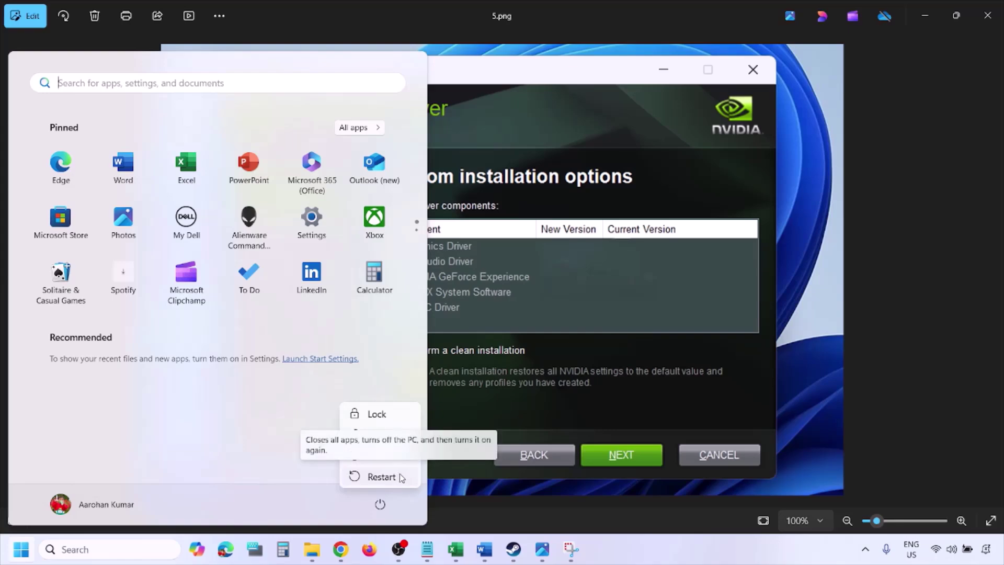
{"action": "left_click", "coordinate": [381, 477]}
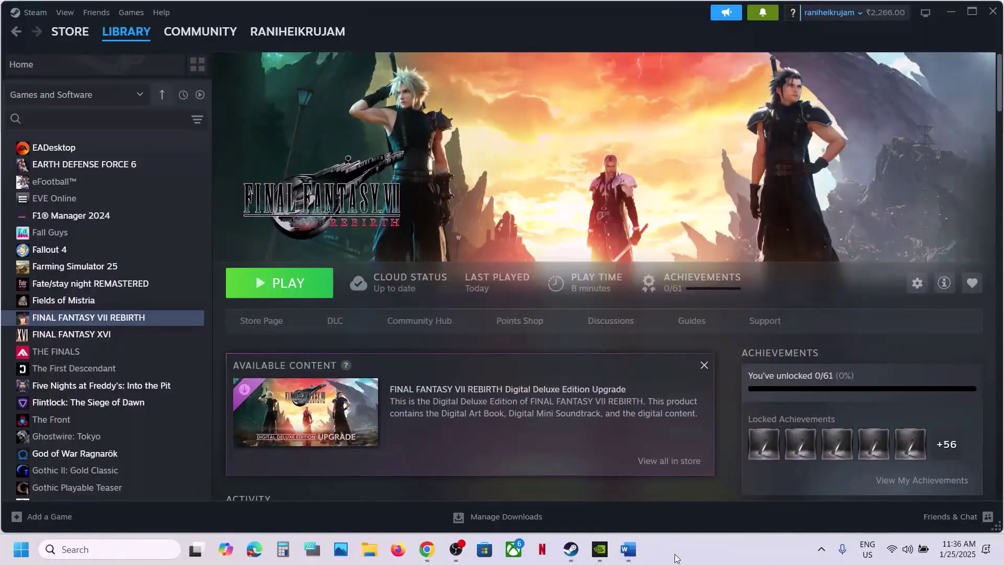
Switch to the Step 11 document in Word and copy the word "graphics" from the first line of Step 5
{"action": "left_click", "coordinate": [628, 549]}
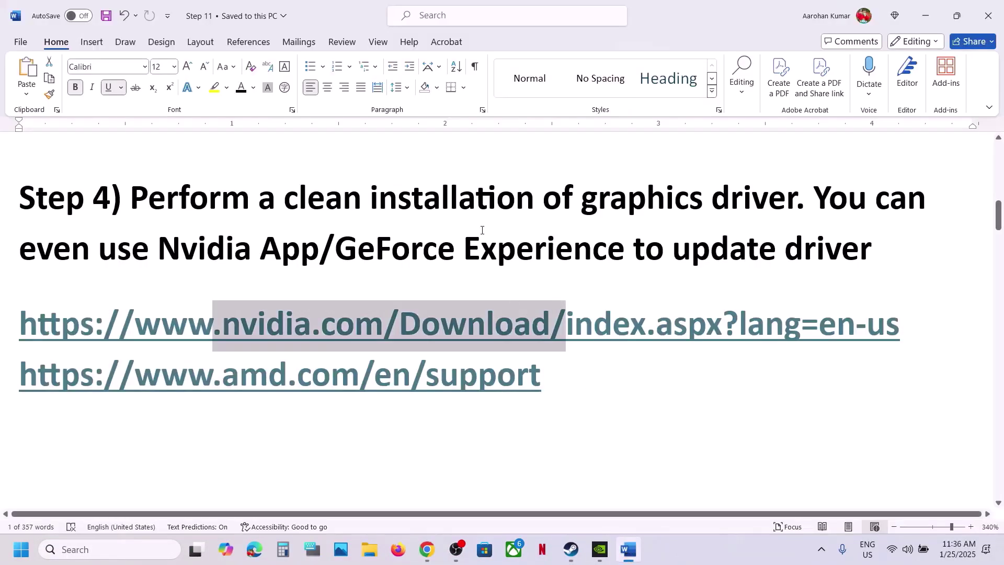
{"action": "scroll", "coordinate": [442, 215], "scroll_direction": "down", "scroll_amount": 5}
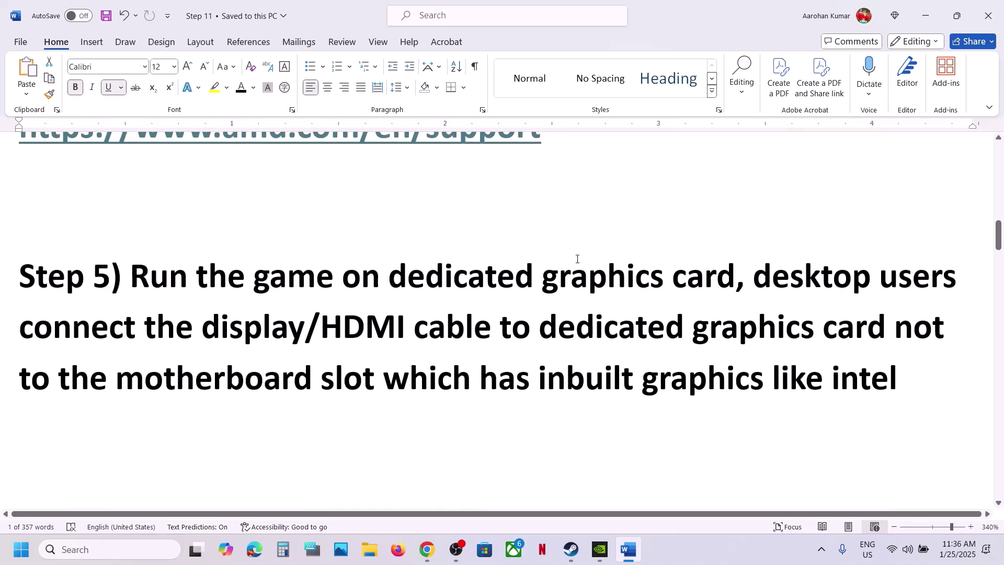
{"action": "double_click", "coordinate": [603, 284]}
{"action": "key", "text": "ctrl+c"}
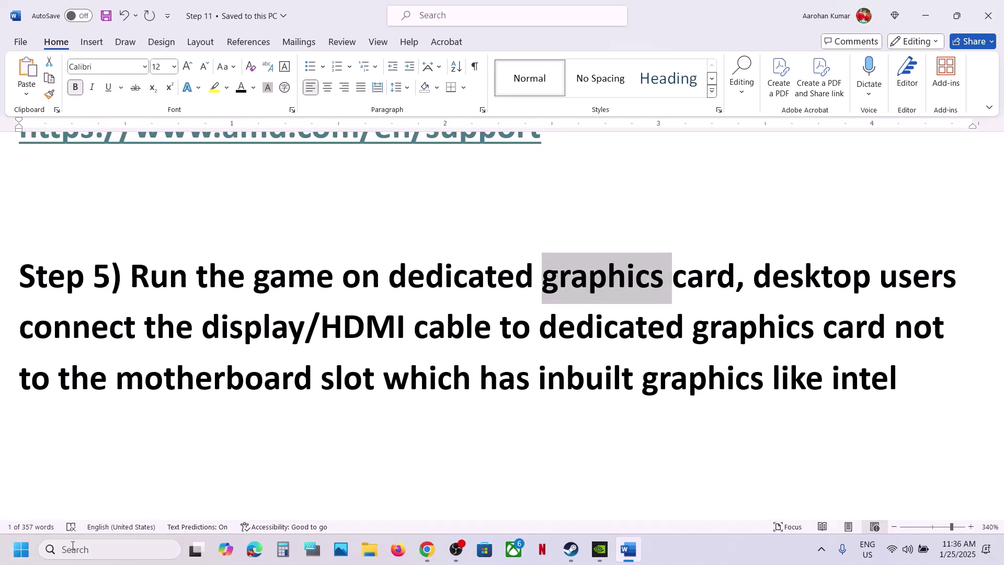
Search Windows for the copied word "graphics" and open the Graphics settings page
{"action": "left_click", "coordinate": [104, 549]}
{"action": "key", "text": "ctrl+v"}
{"action": "left_click", "coordinate": [149, 151]}
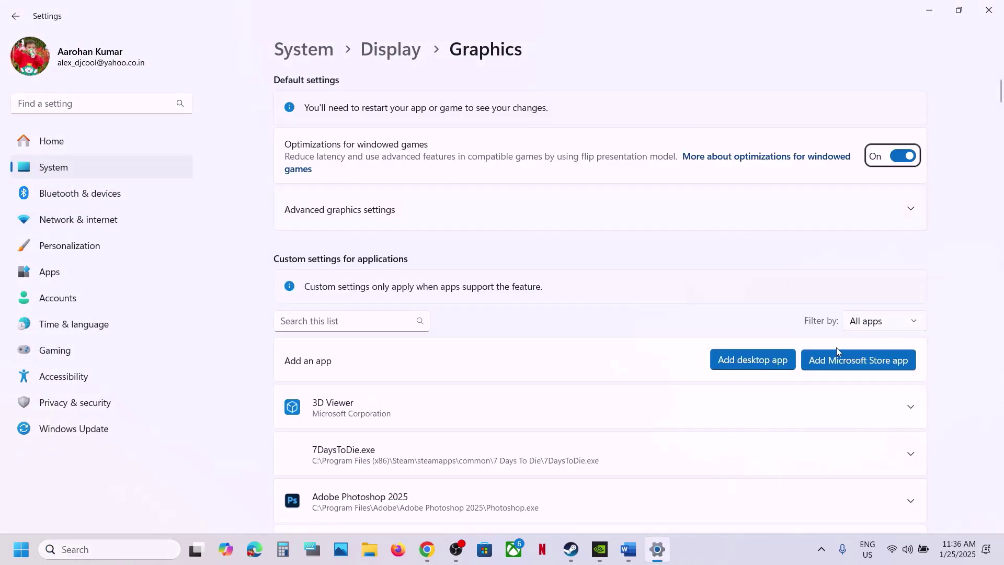
Add the ff7rebirth application from the main FINAL FANTASY VII REBIRTH folder as a desktop app with custom graphics settings
{"action": "left_click", "coordinate": [749, 360]}
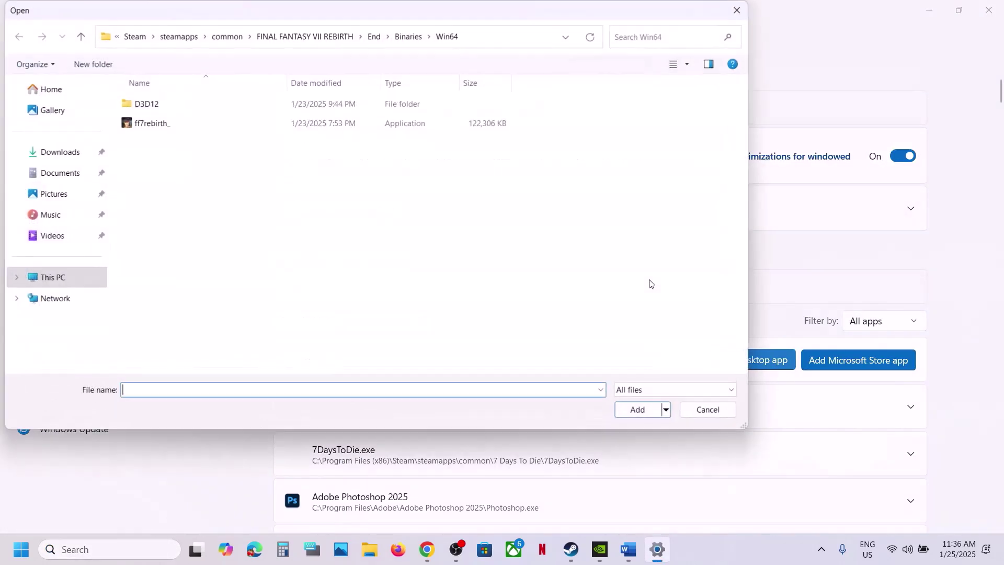
{"action": "left_click", "coordinate": [311, 37]}
{"action": "left_click", "coordinate": [168, 143]}
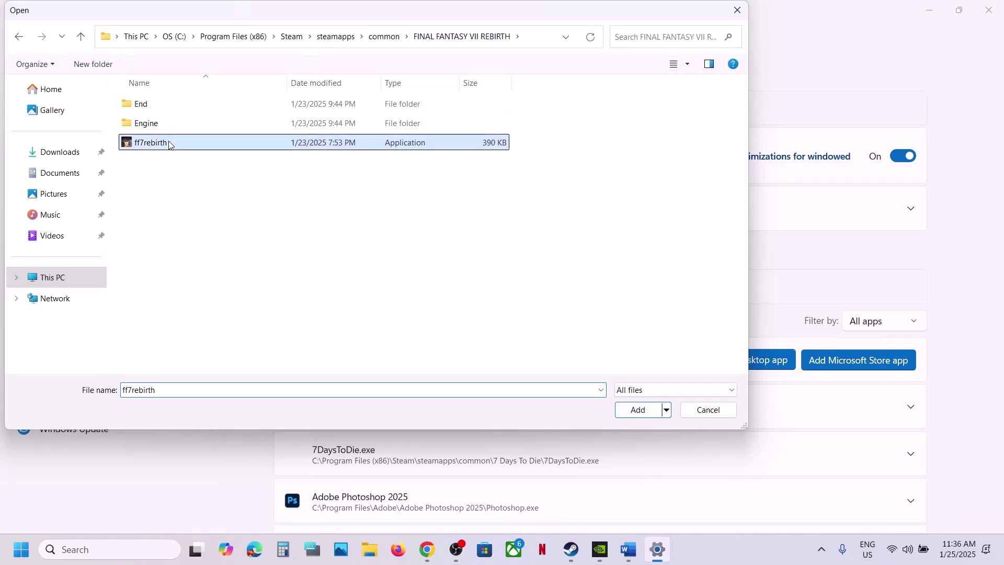
{"action": "left_click", "coordinate": [638, 411]}
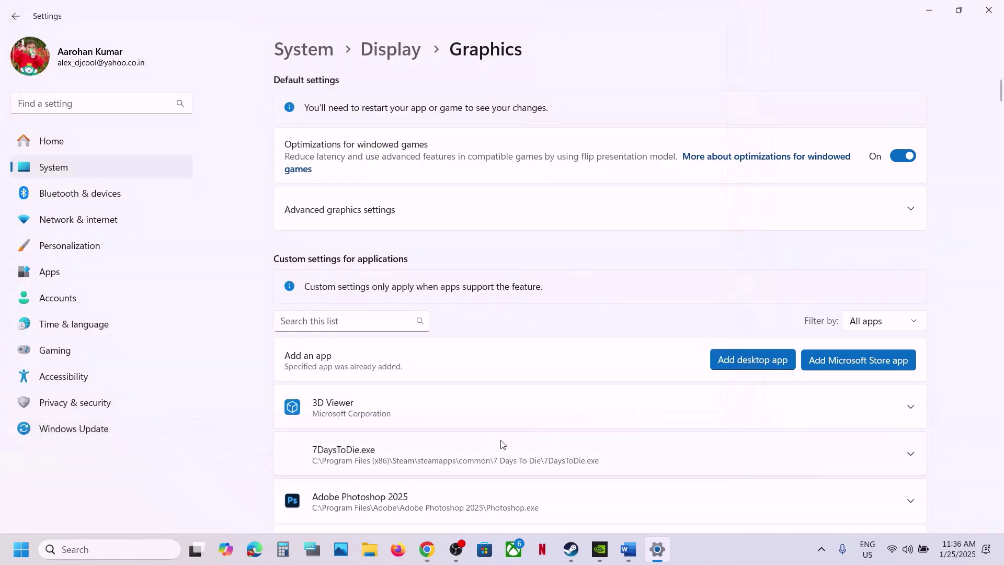
Set the GPU preference of the FINAL FANTASY VII REBIRTH entry for ff7rebirth_.exe to High Performance (NVIDIA GeForce RTX 3050 Laptop GPU)
{"action": "scroll", "coordinate": [501, 444], "scroll_direction": "down", "scroll_amount": 20}
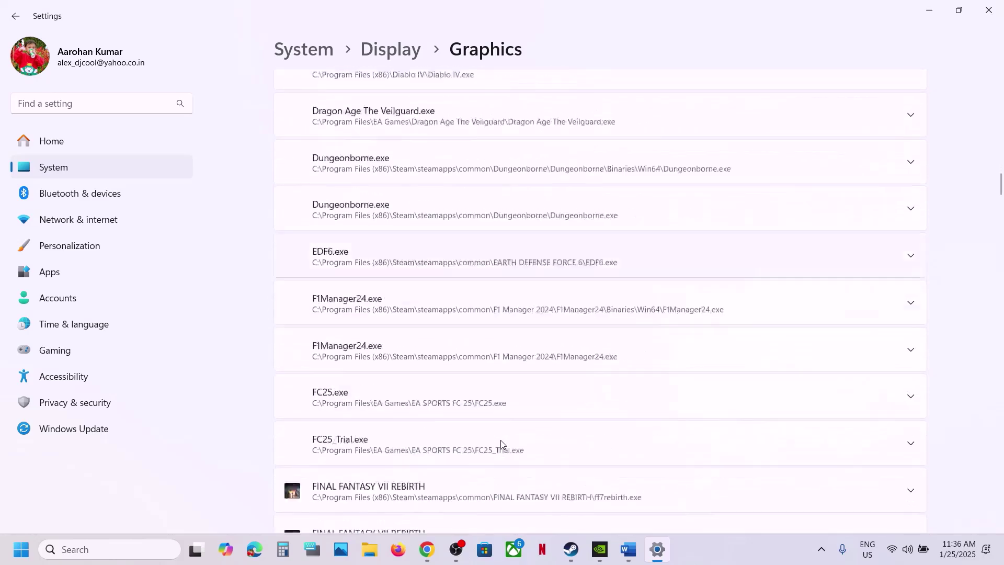
{"action": "scroll", "coordinate": [499, 444], "scroll_direction": "down", "scroll_amount": 5}
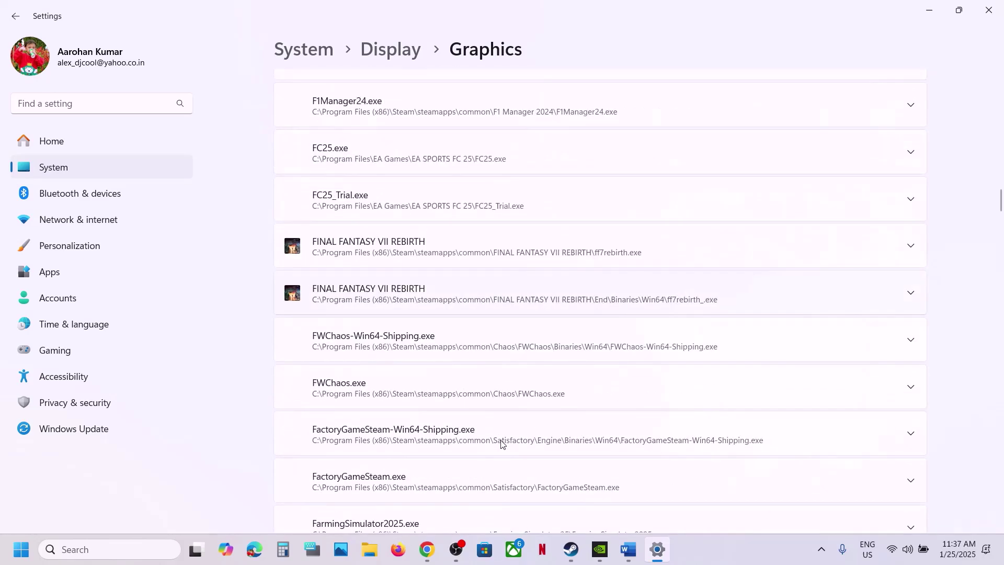
{"action": "left_click", "coordinate": [911, 294]}
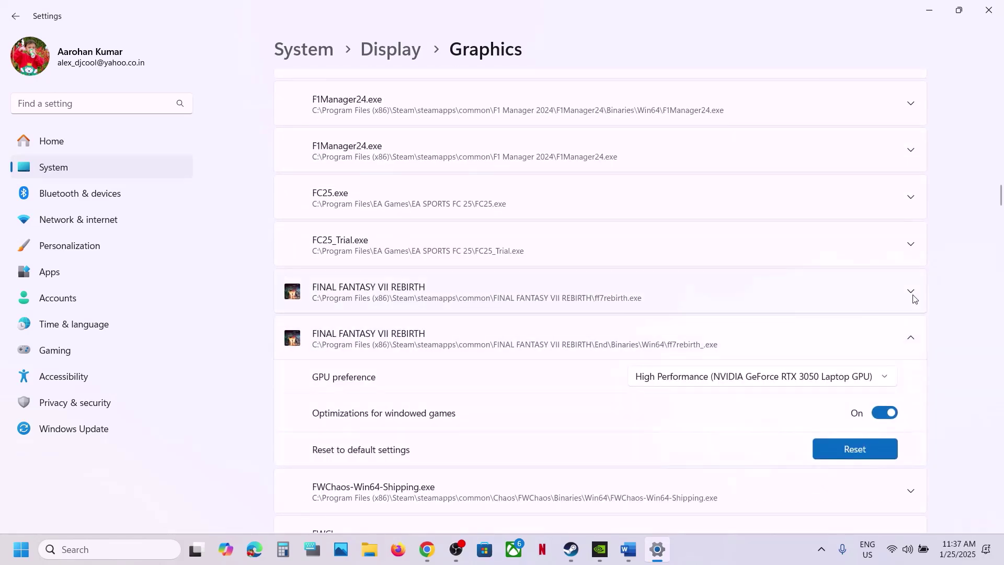
{"action": "left_click", "coordinate": [807, 382]}
{"action": "left_click", "coordinate": [746, 378]}
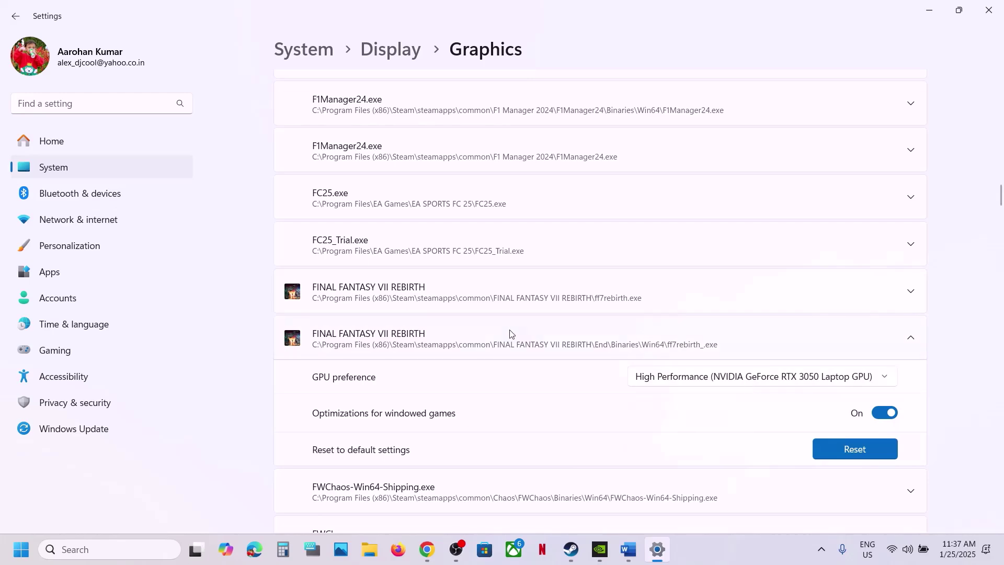
Add the ff7rebirth_ application from the game's End\Binaries\Win64 folder as a desktop app with custom graphics settings
{"action": "scroll", "coordinate": [645, 280], "scroll_direction": "up", "scroll_amount": 20}
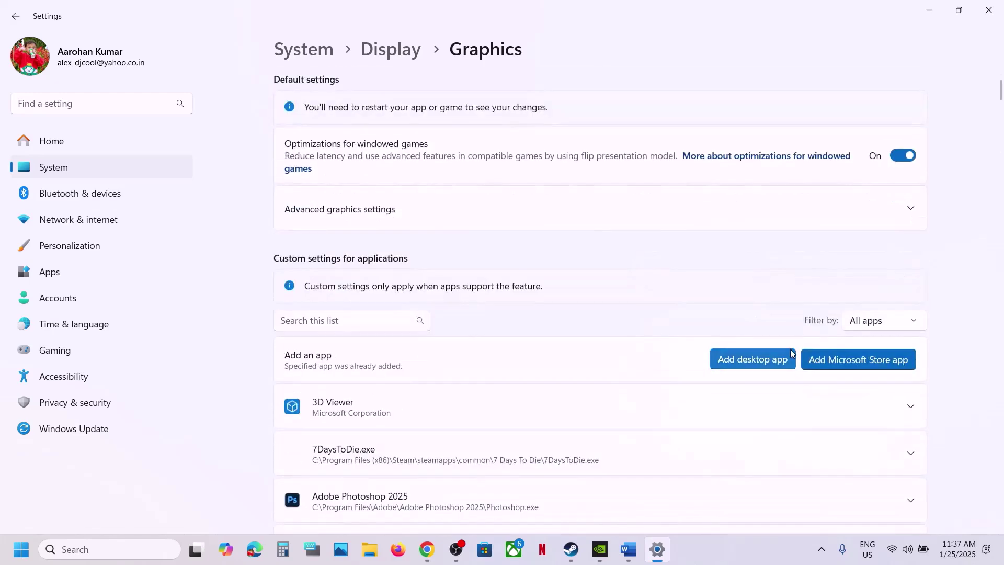
{"action": "left_click", "coordinate": [758, 358]}
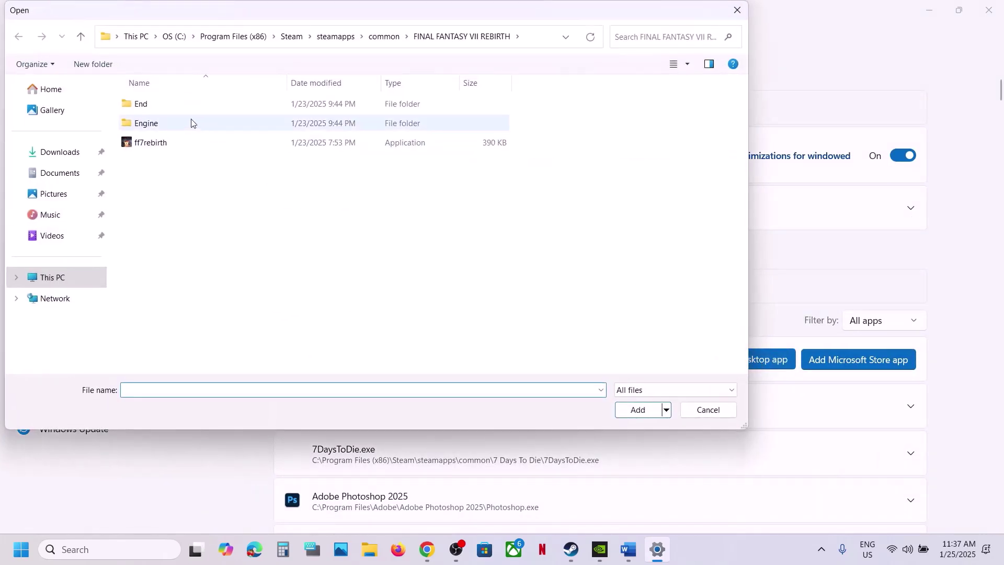
{"action": "double_click", "coordinate": [166, 108]}
{"action": "double_click", "coordinate": [166, 107]}
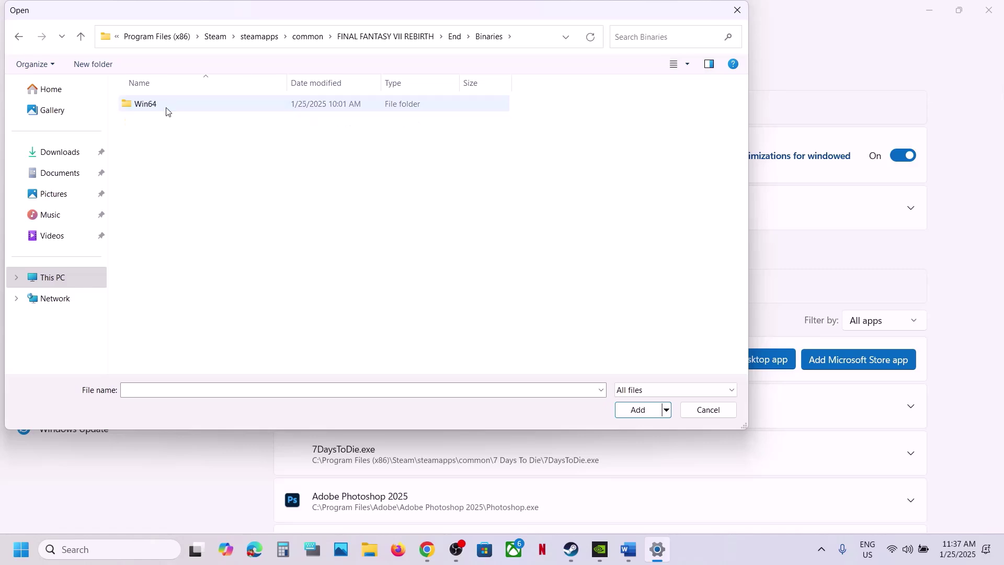
{"action": "double_click", "coordinate": [167, 107]}
{"action": "left_click", "coordinate": [177, 128]}
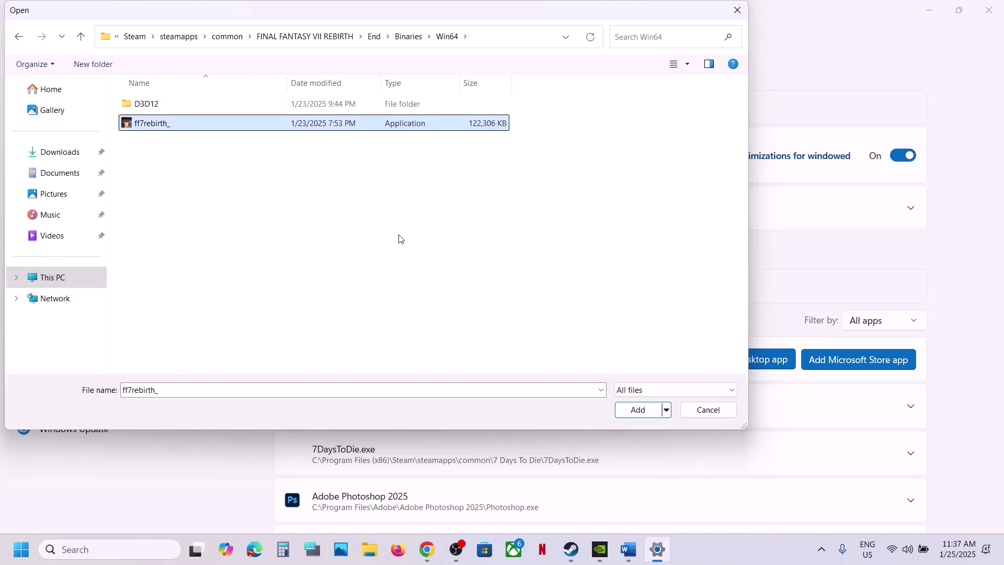
{"action": "left_click", "coordinate": [638, 409]}
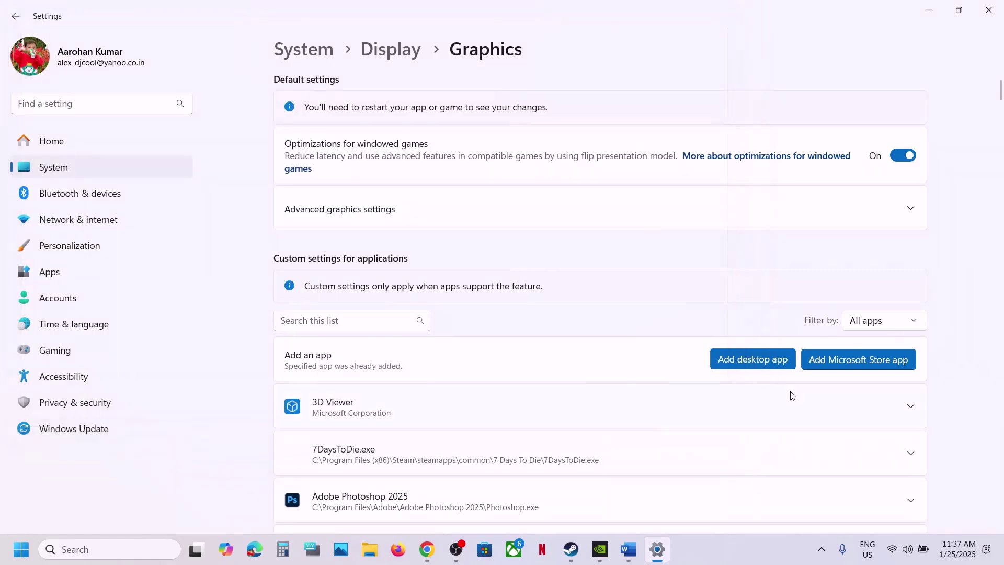
Set the GPU preference of the ff7rebirth.exe entry to High Performance (NVIDIA GeForce RTX 3050 Laptop GPU), and close Settings
{"action": "scroll", "coordinate": [753, 411], "scroll_direction": "down", "scroll_amount": 20}
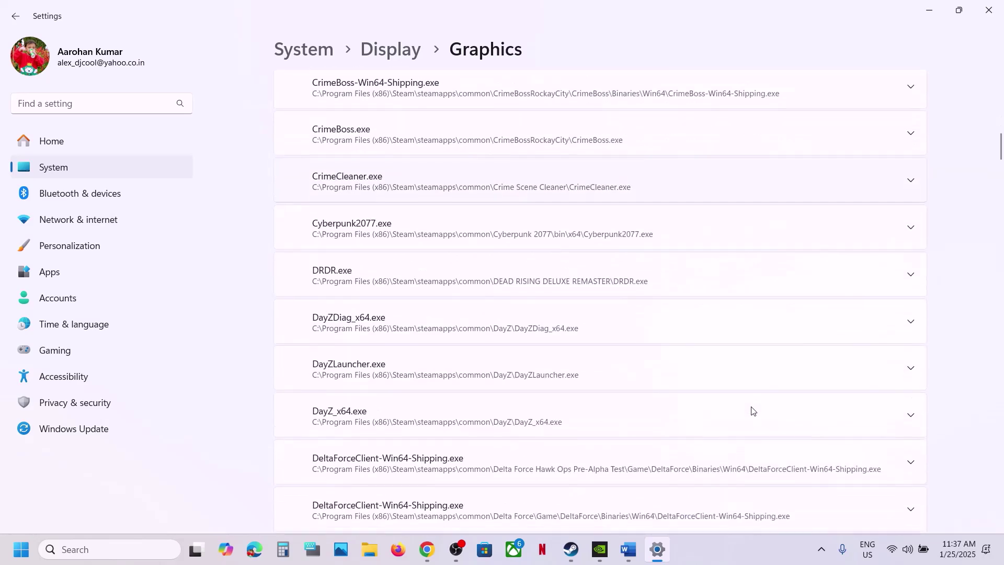
{"action": "scroll", "coordinate": [753, 410], "scroll_direction": "down", "scroll_amount": 12}
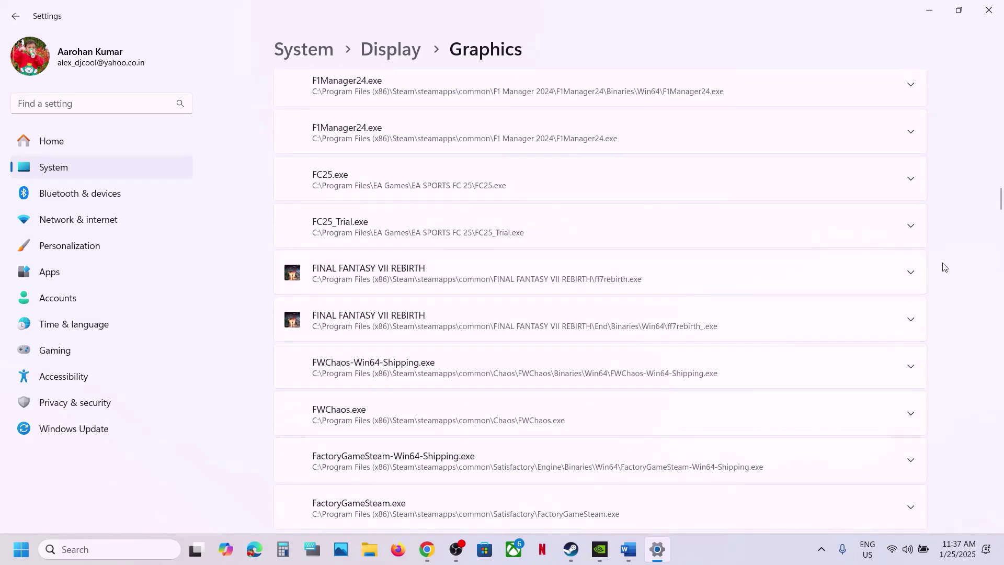
{"action": "left_click", "coordinate": [915, 279]}
{"action": "left_click", "coordinate": [718, 357]}
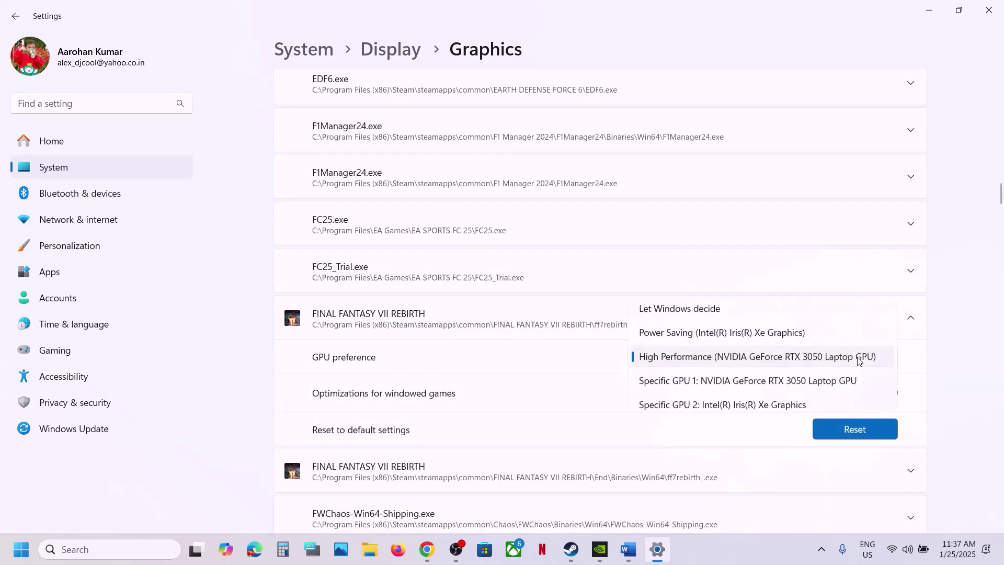
{"action": "left_click", "coordinate": [717, 357]}
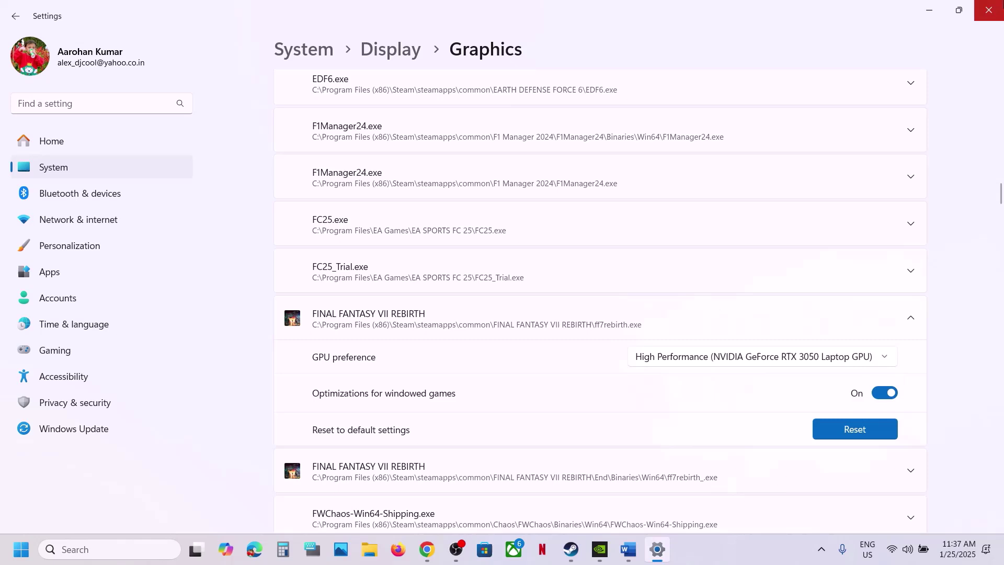
{"action": "left_click", "coordinate": [989, 11]}
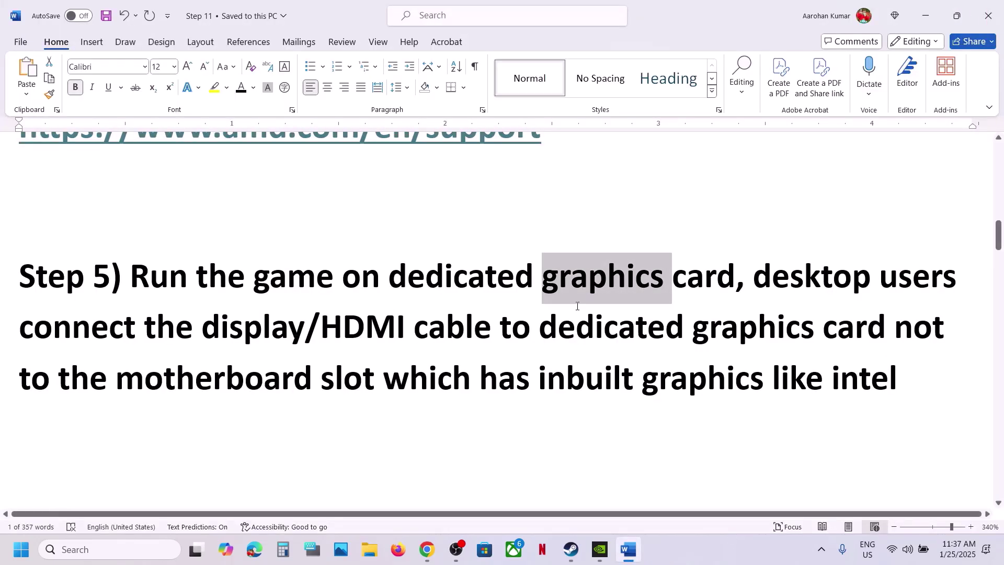
Highlight the Step 5 advice for desktop users on connecting the display/HDMI cable to the dedicated graphics card
{"action": "left_click_drag", "start_coordinate": [753, 275], "coordinate": [477, 381]}
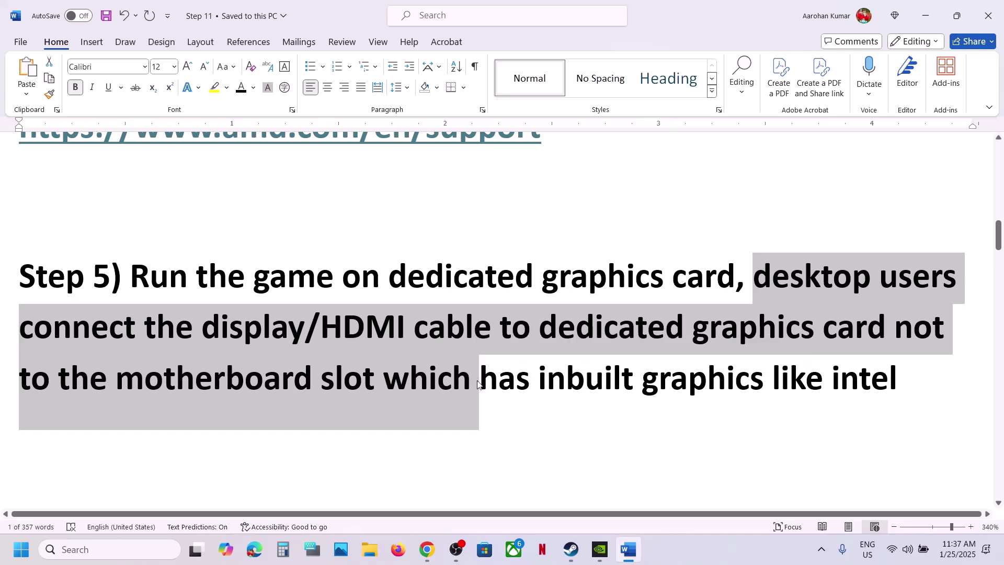
{"action": "left_click", "coordinate": [478, 381]}
{"action": "left_click_drag", "start_coordinate": [267, 333], "coordinate": [775, 329]}
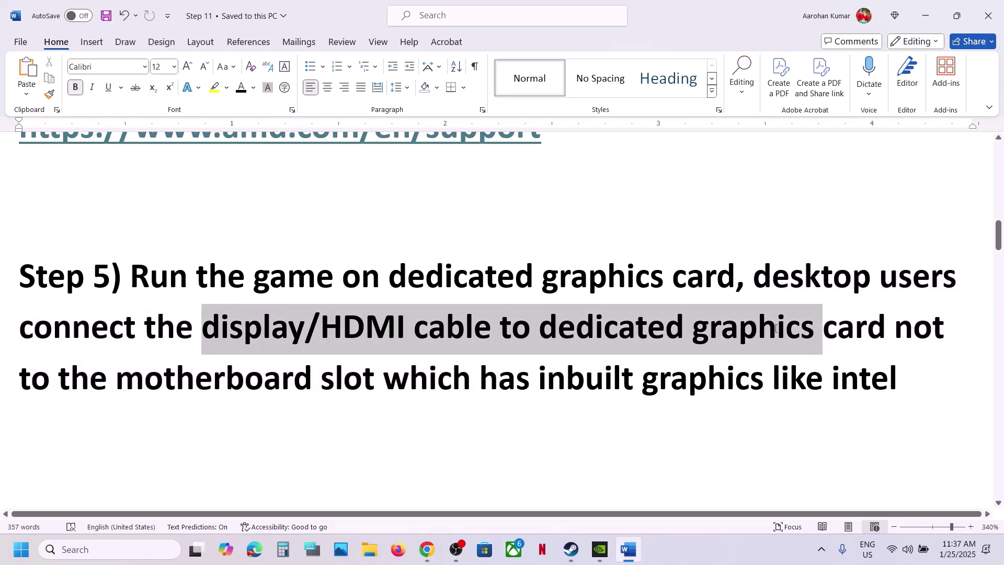
{"action": "left_click", "coordinate": [319, 334]}
Highlight "Update Windows to the latest version" in Step 6 of the document
{"action": "scroll", "coordinate": [320, 335], "scroll_direction": "down", "scroll_amount": 5}
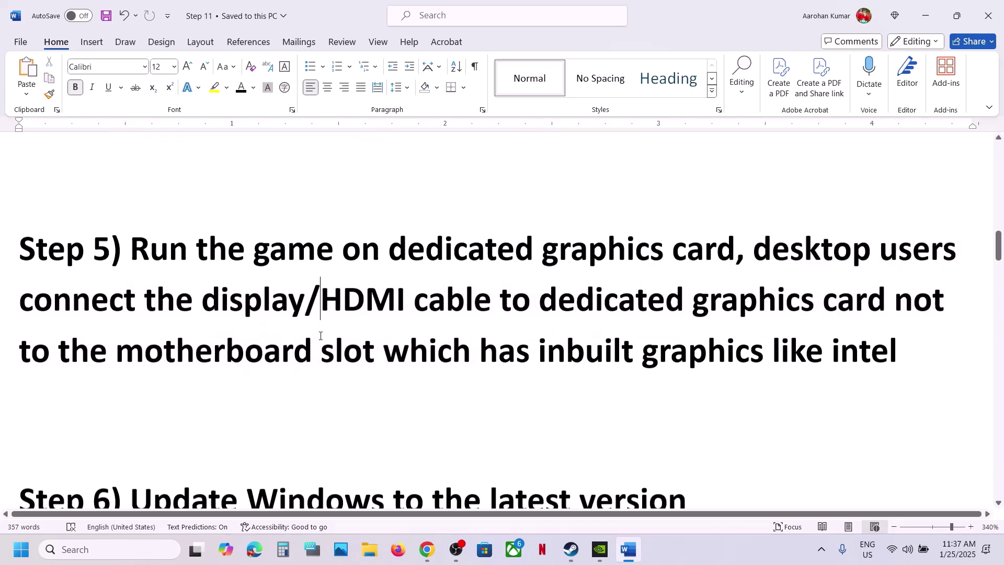
{"action": "scroll", "coordinate": [320, 335], "scroll_direction": "up", "scroll_amount": 1}
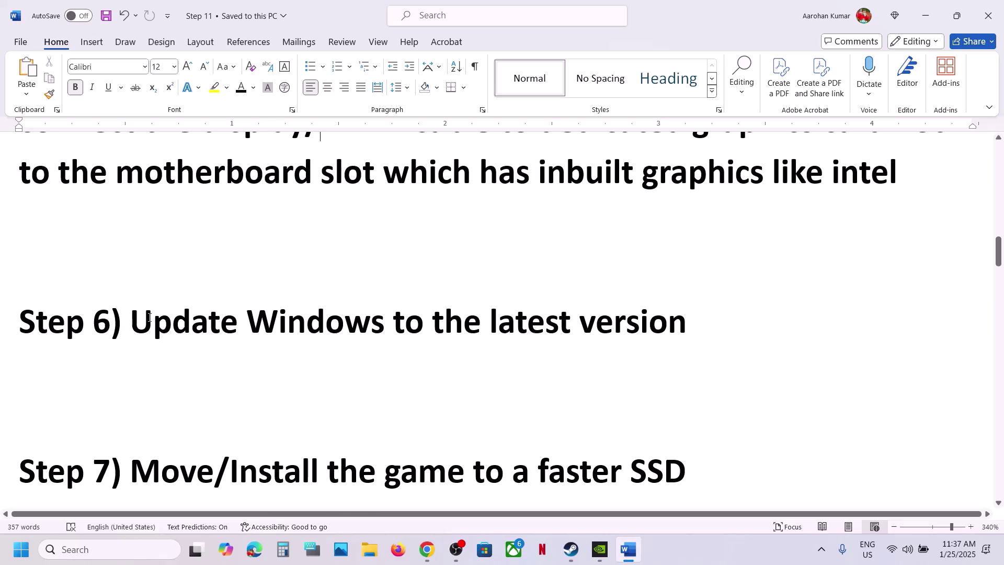
{"action": "left_click_drag", "start_coordinate": [149, 317], "coordinate": [711, 314]}
Check the installed Windows version by running winver, and close the About Windows dialog
{"action": "left_click", "coordinate": [114, 550]}
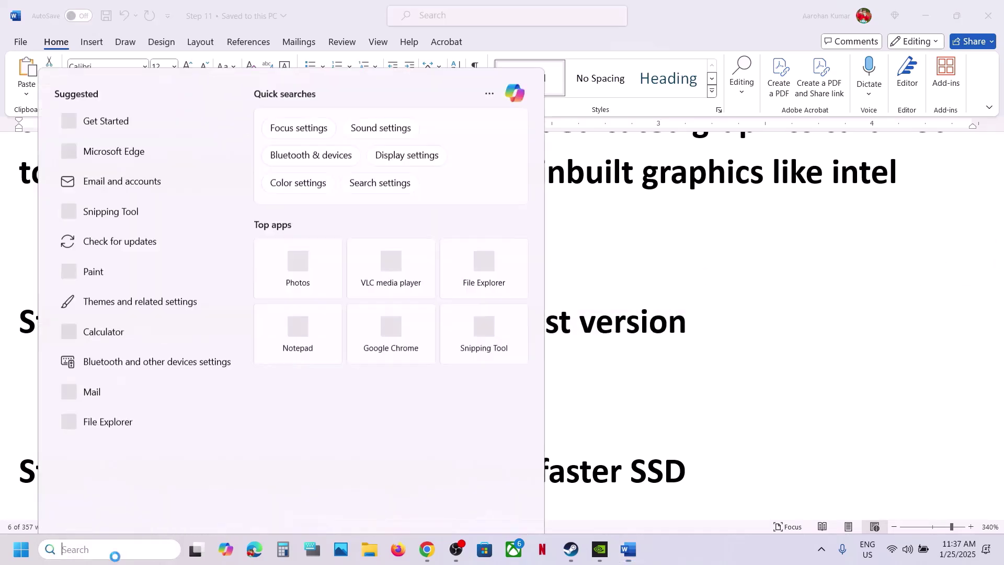
{"action": "type", "text": "winver"}
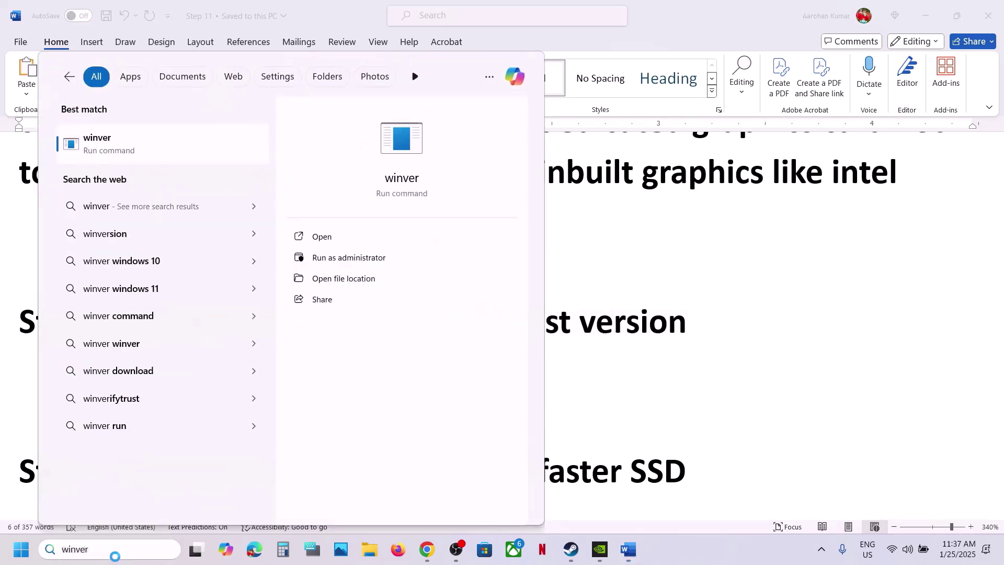
{"action": "key", "text": "Return"}
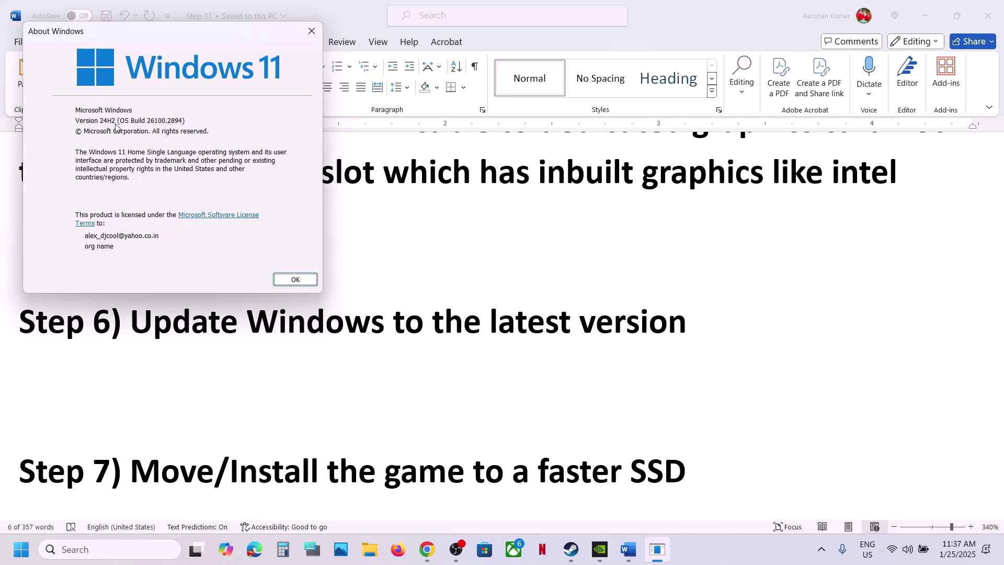
{"action": "left_click", "coordinate": [313, 32]}
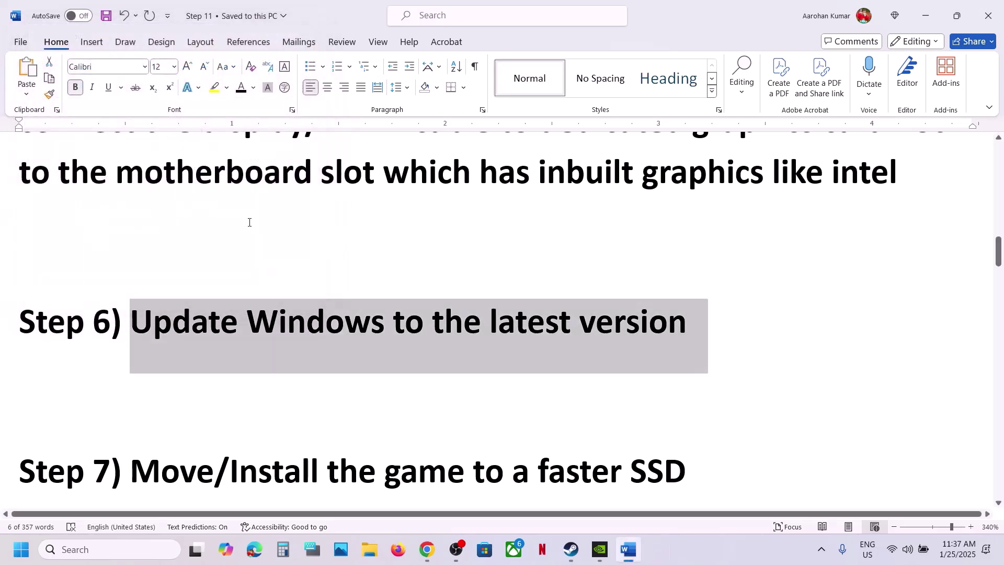
Open the Windows Update page in Settings and check for updates
{"action": "key", "text": "super+i"}
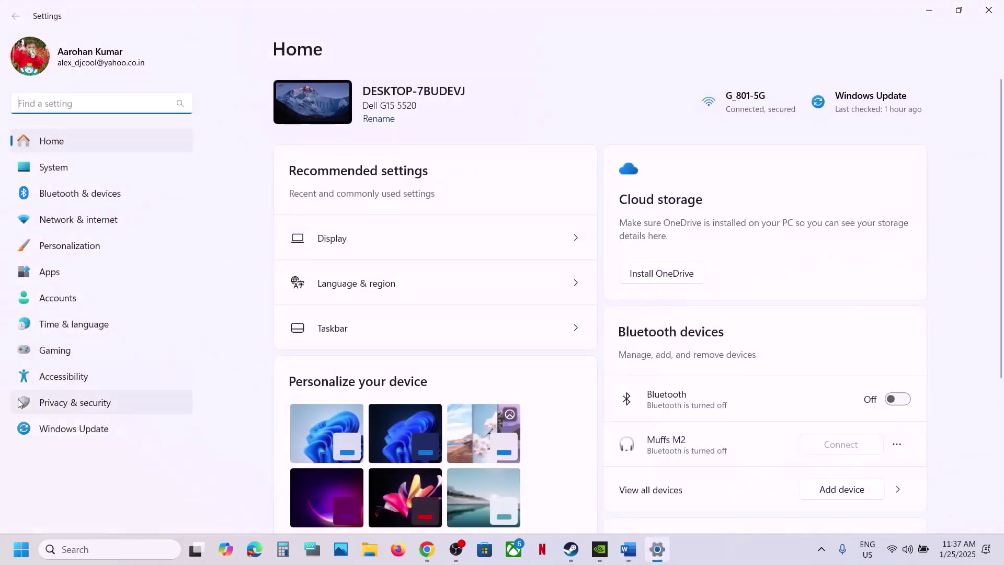
{"action": "left_click", "coordinate": [67, 428]}
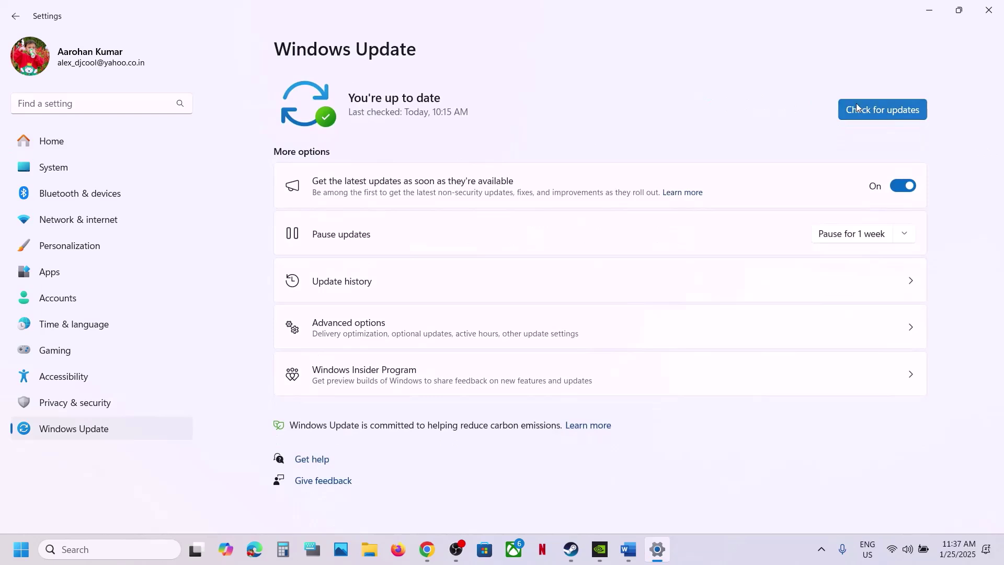
{"action": "left_click", "coordinate": [856, 108]}
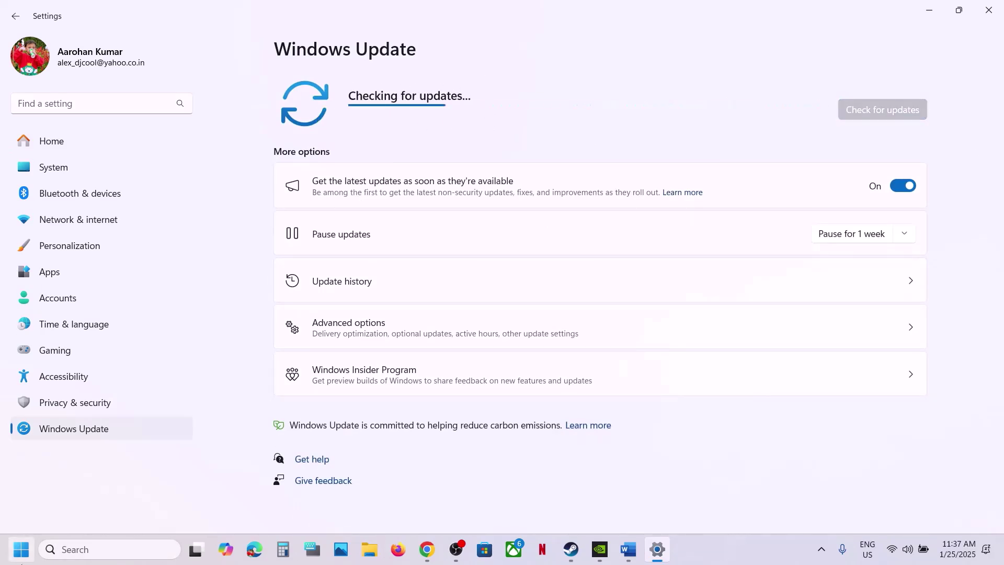
View the power options including Restart, dismiss them without choosing any, and close Settings
{"action": "left_click", "coordinate": [21, 551]}
{"action": "left_click", "coordinate": [381, 504]}
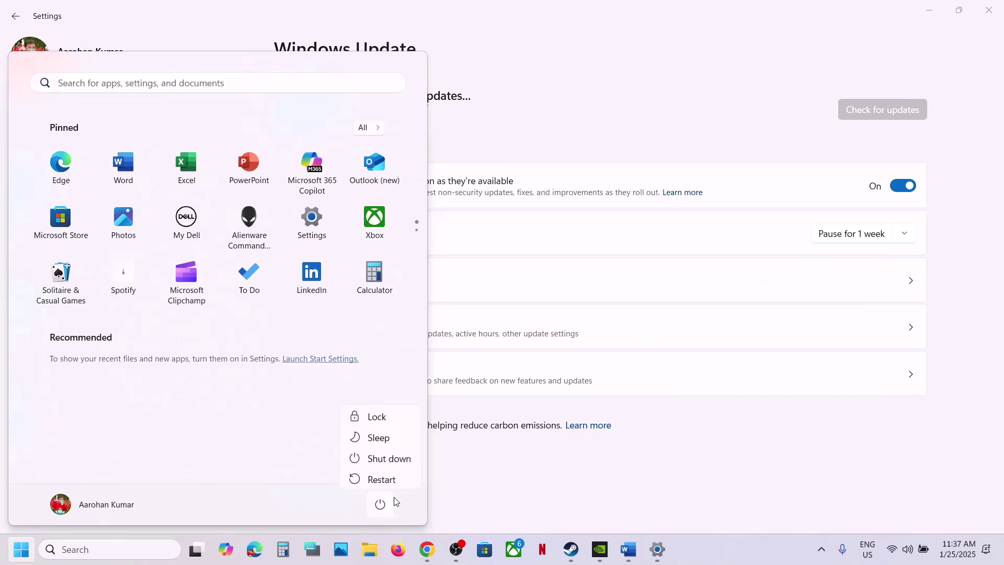
{"action": "key", "text": "Escape"}
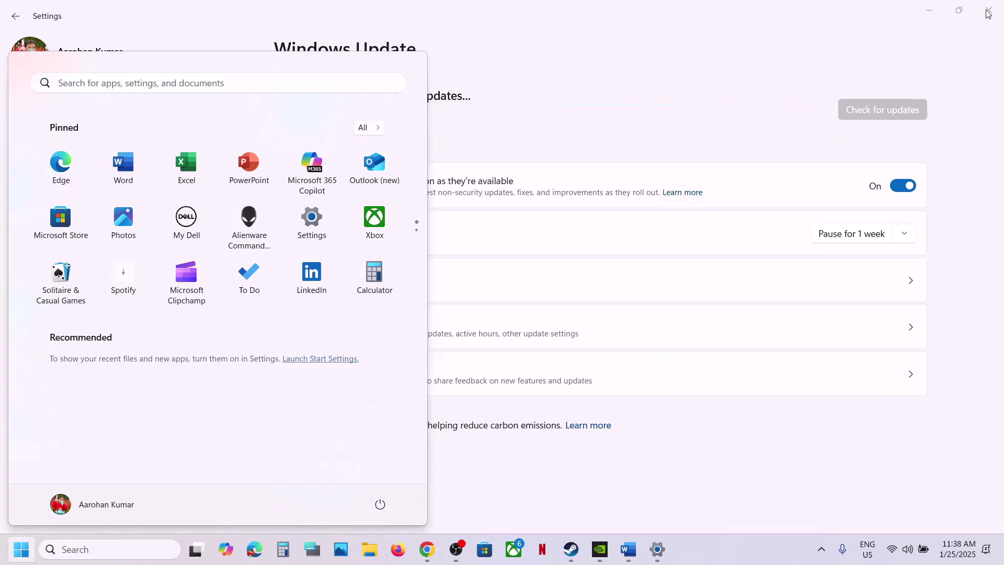
{"action": "key", "text": "Escape"}
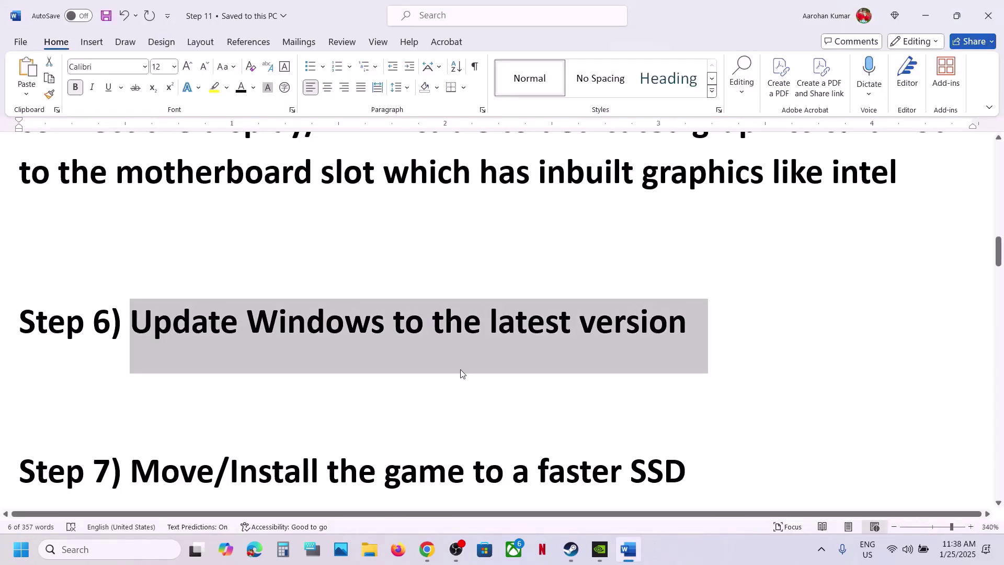
Highlight "Install the game to a faster SSD" in Step 7 of the document, and clear the selection
{"action": "scroll", "coordinate": [460, 373], "scroll_direction": "down", "scroll_amount": 3}
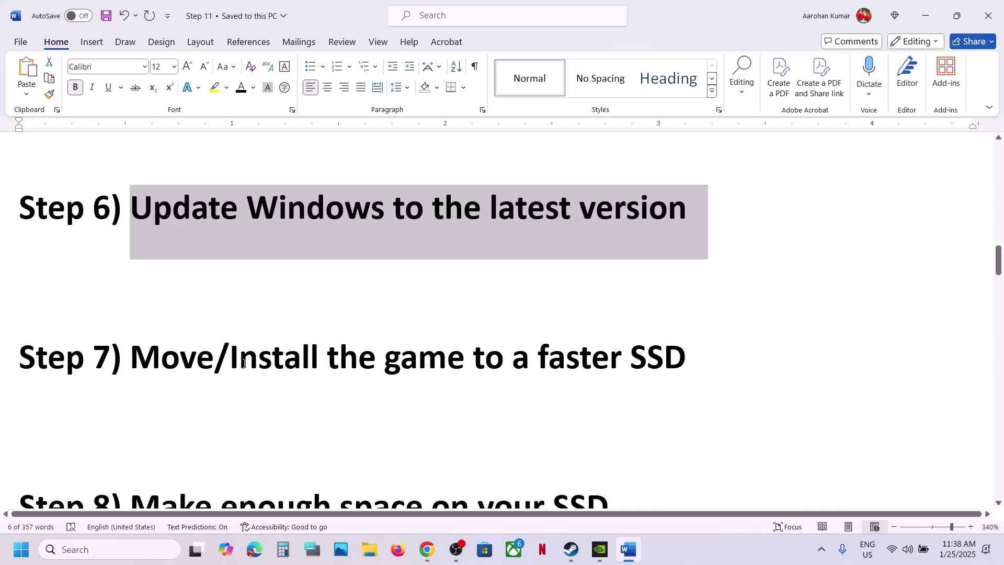
{"action": "left_click_drag", "start_coordinate": [244, 364], "coordinate": [696, 355]}
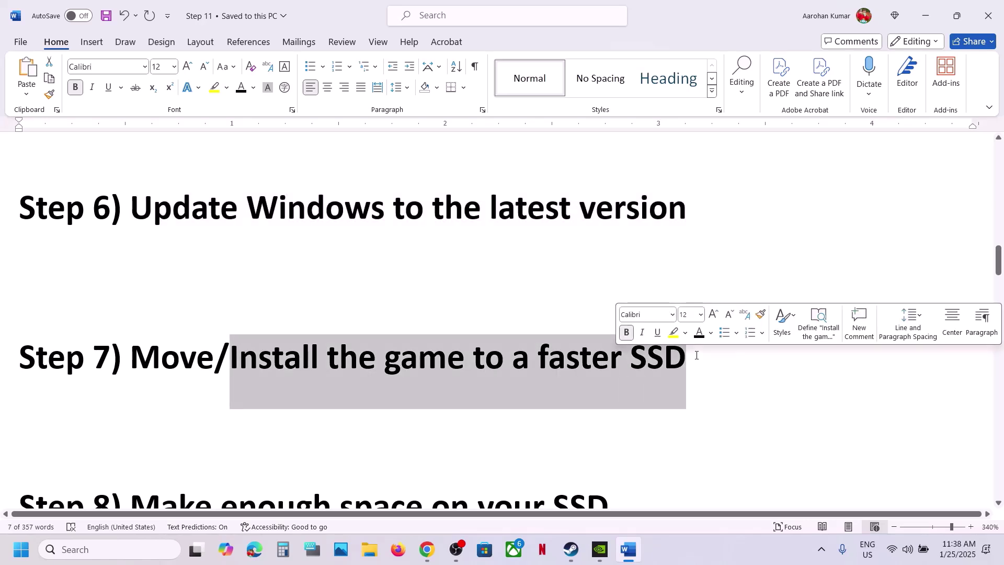
{"action": "left_click", "coordinate": [696, 355]}
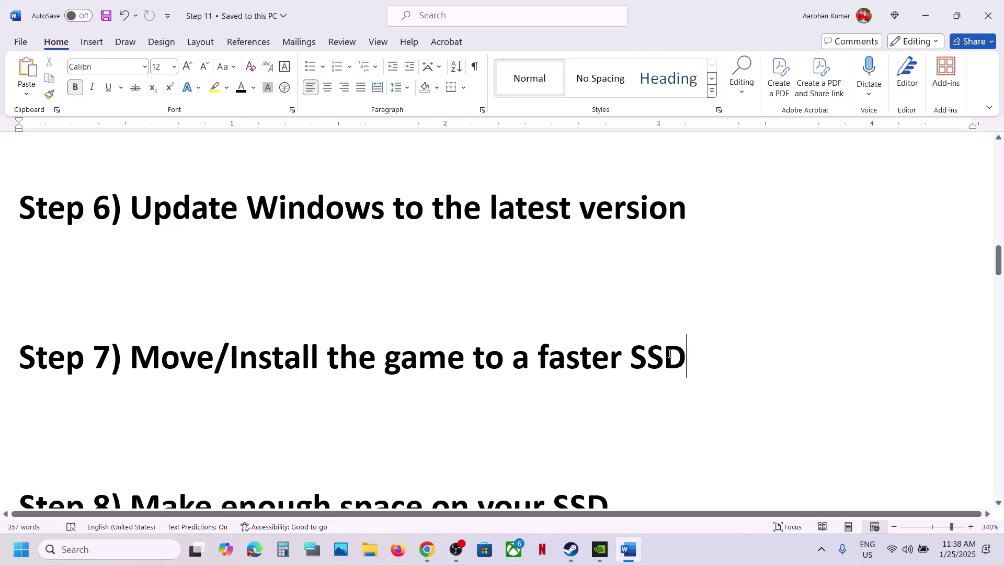
Switch to Steam, select FINAL FANTASY VII REBIRTH in the Storage settings to view its Move option, and close the settings
{"action": "left_click", "coordinate": [572, 549]}
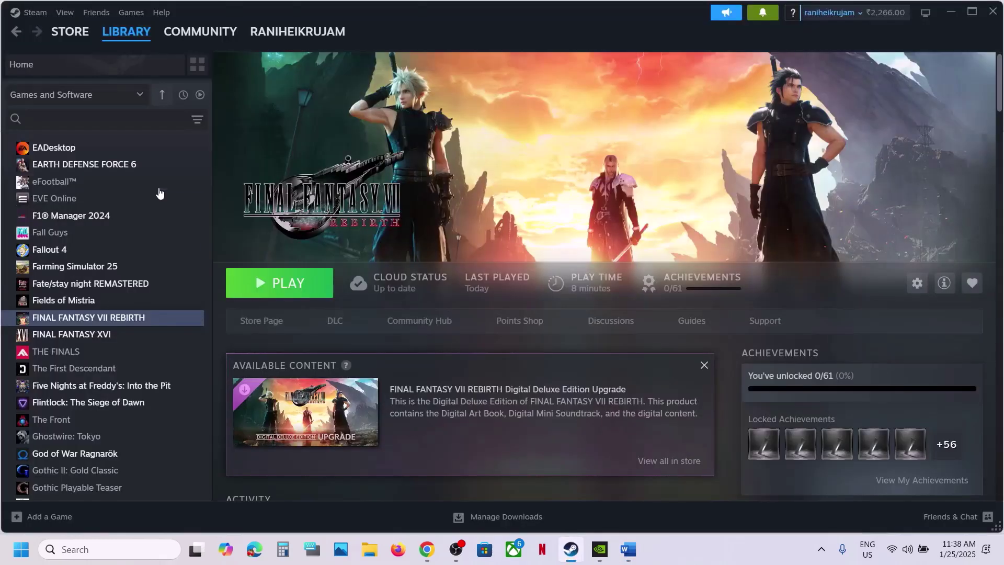
{"action": "left_click", "coordinate": [31, 12]}
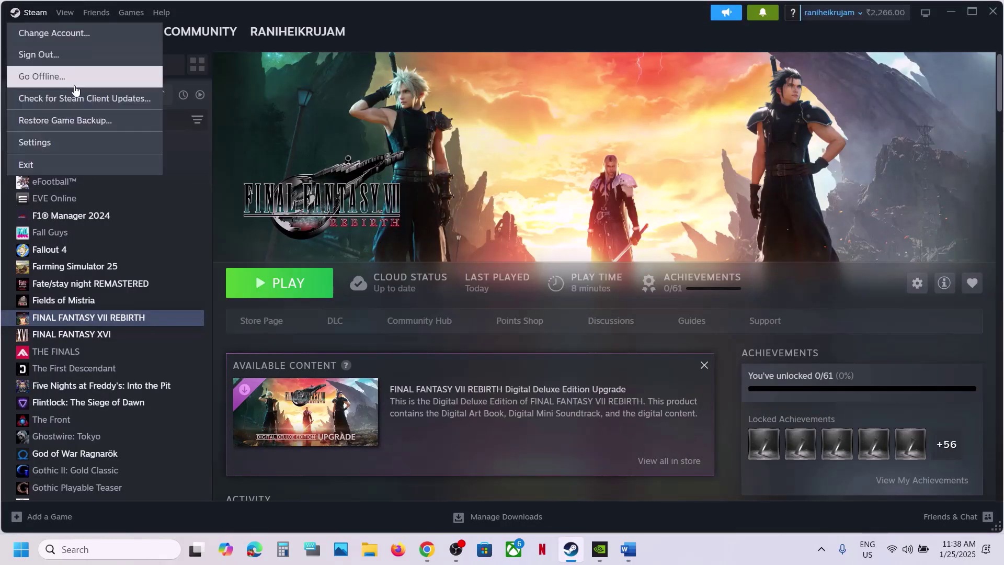
{"action": "left_click", "coordinate": [36, 144]}
{"action": "left_click", "coordinate": [276, 304]}
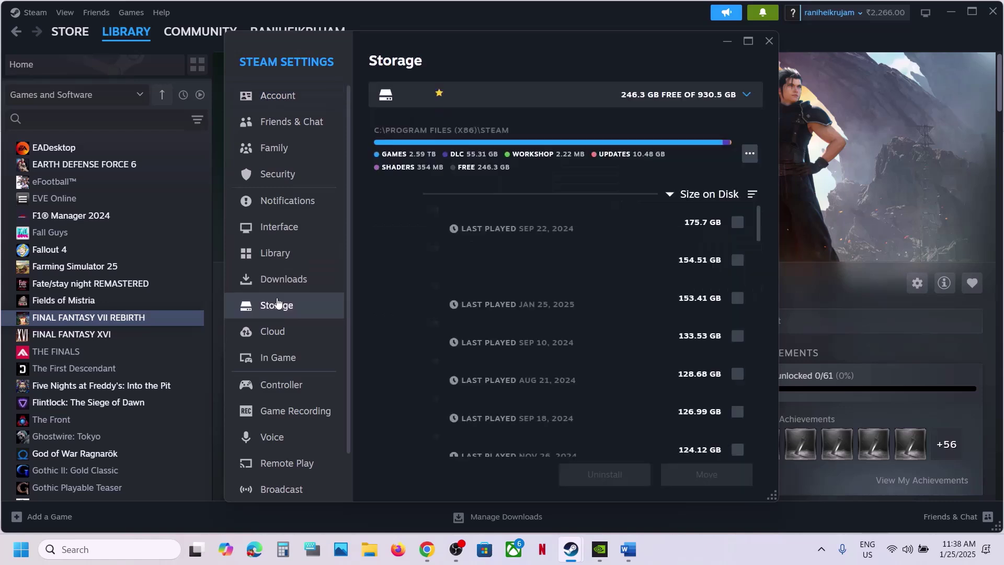
{"action": "left_click", "coordinate": [737, 298]}
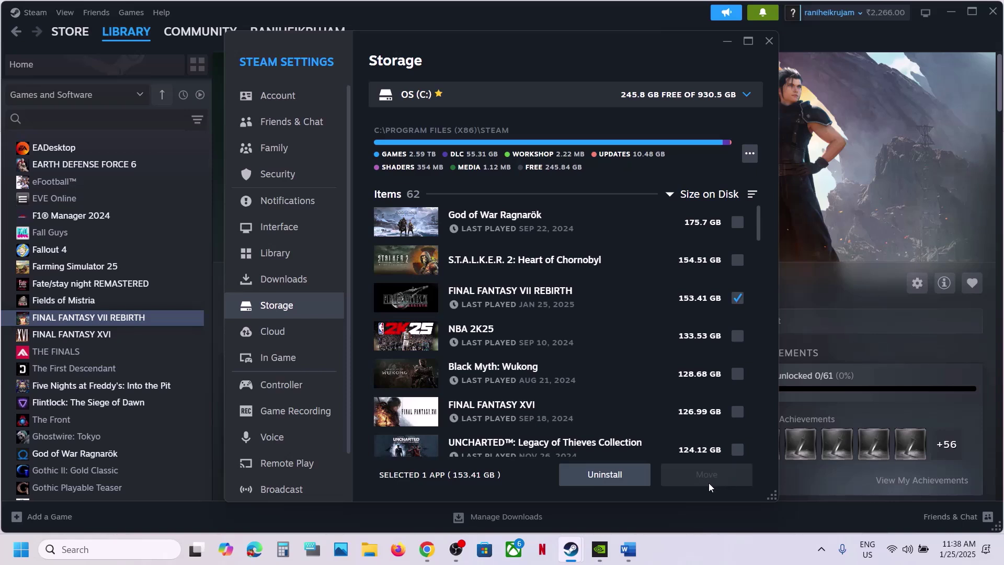
{"action": "left_click", "coordinate": [770, 41]}
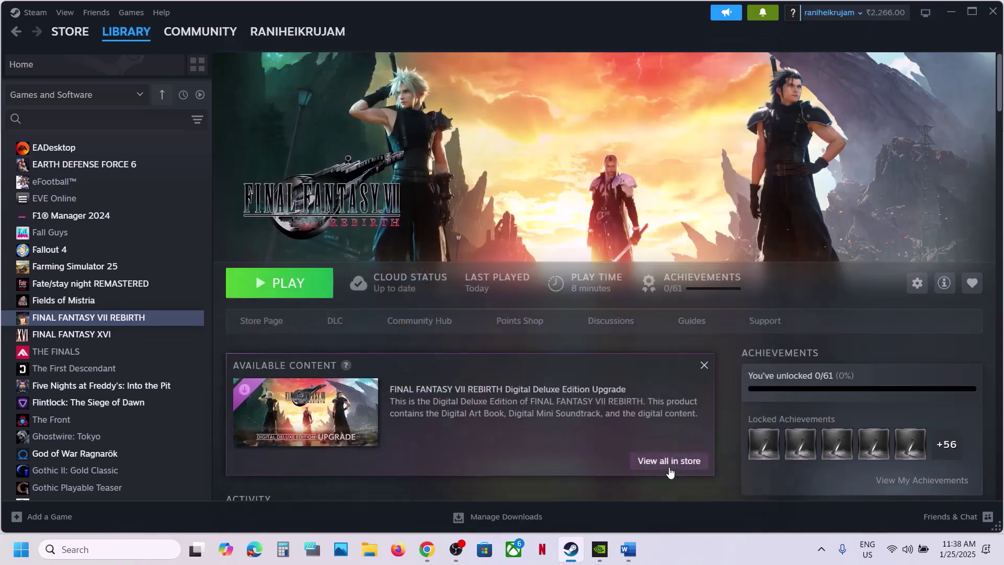
Return to the Word document and highlight the word "Install" in Step 7
{"action": "left_click", "coordinate": [628, 549]}
{"action": "scroll", "coordinate": [311, 395], "scroll_direction": "down", "scroll_amount": 1}
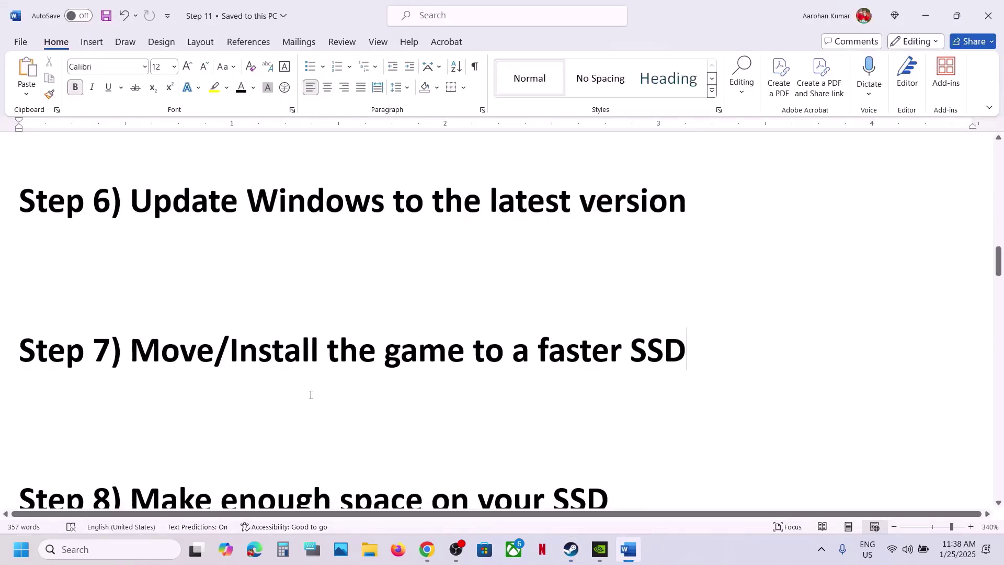
{"action": "left_click_drag", "start_coordinate": [230, 337], "coordinate": [311, 340]}
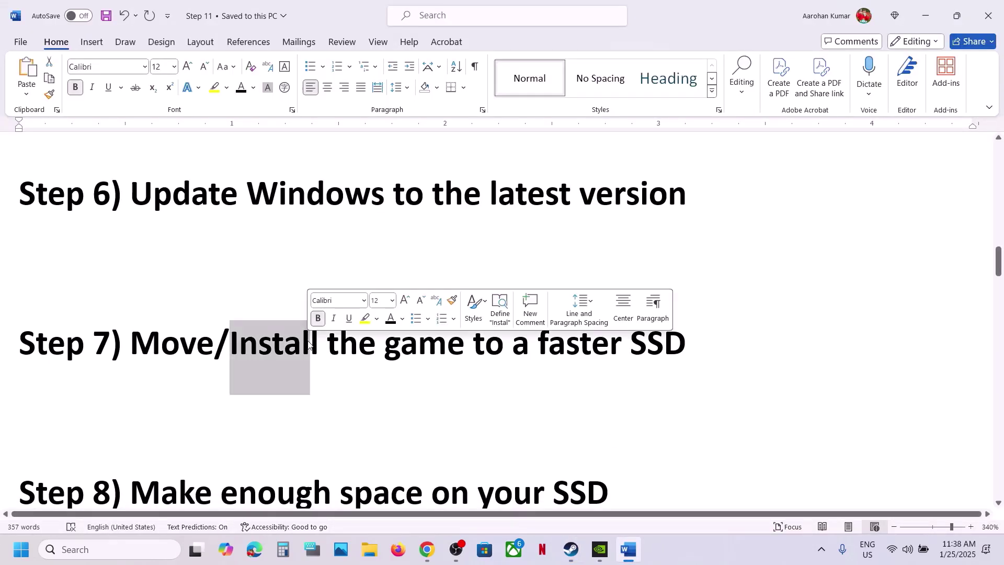
Switch to Steam, view the Manage options for FINAL FANTASY VII REBIRTH, including Uninstall, and dismiss them
{"action": "left_click", "coordinate": [573, 560]}
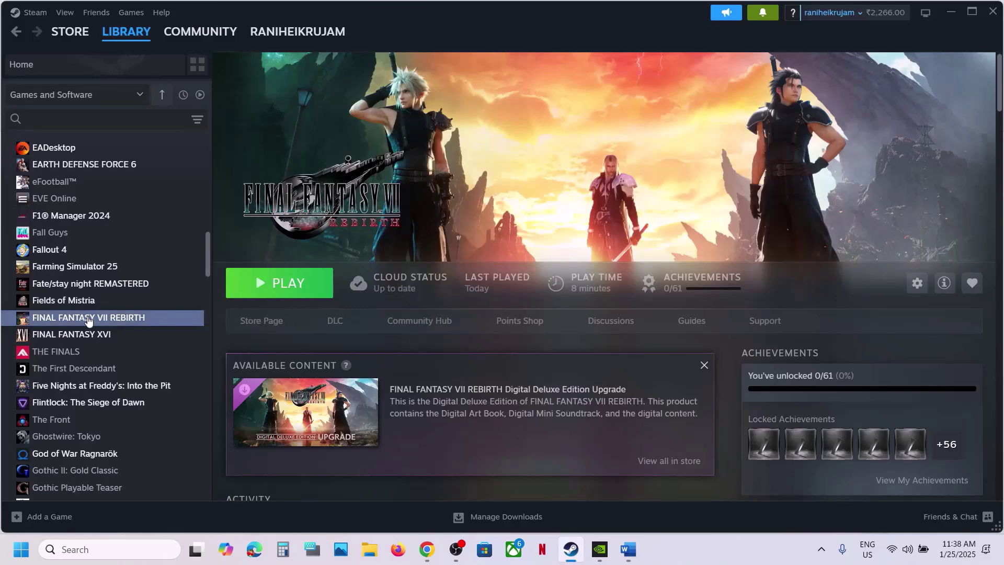
{"action": "right_click", "coordinate": [89, 317]}
{"action": "mouse_move", "coordinate": [152, 396]}
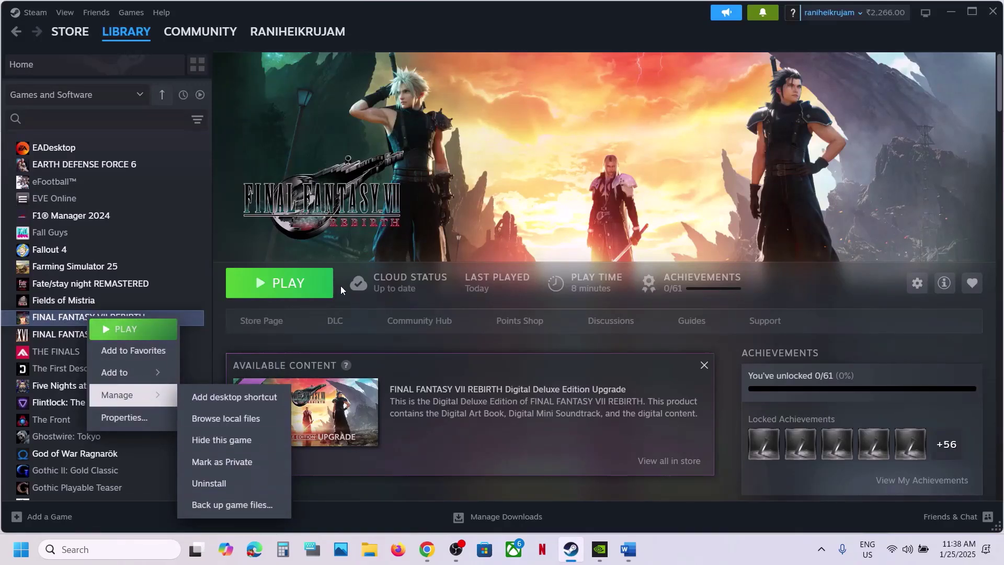
{"action": "left_click", "coordinate": [372, 211]}
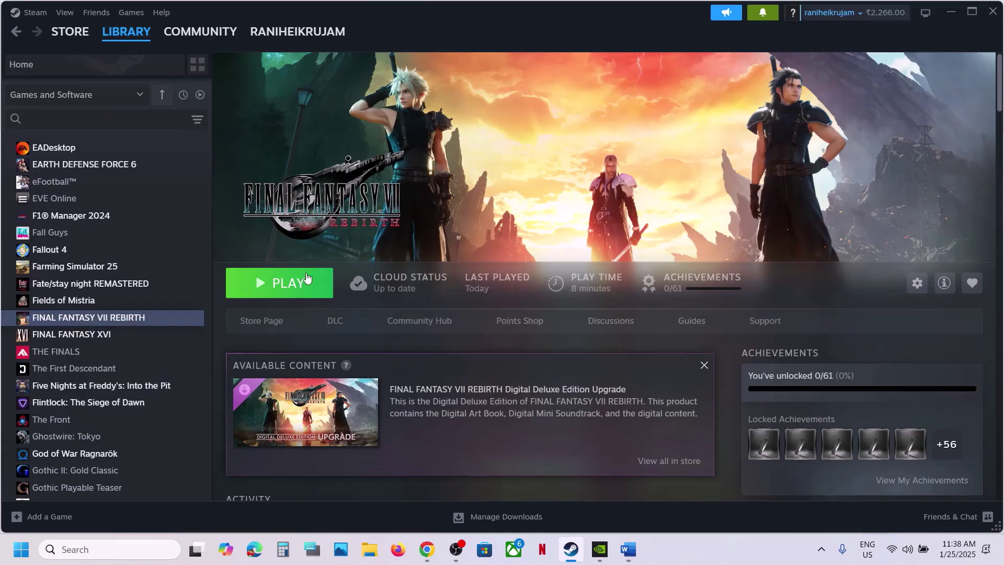
Return to the Word document, highlight "faster SSD" in Step 7, and clear the selection
{"action": "left_click", "coordinate": [628, 549]}
{"action": "left_click_drag", "start_coordinate": [610, 347], "coordinate": [684, 346]}
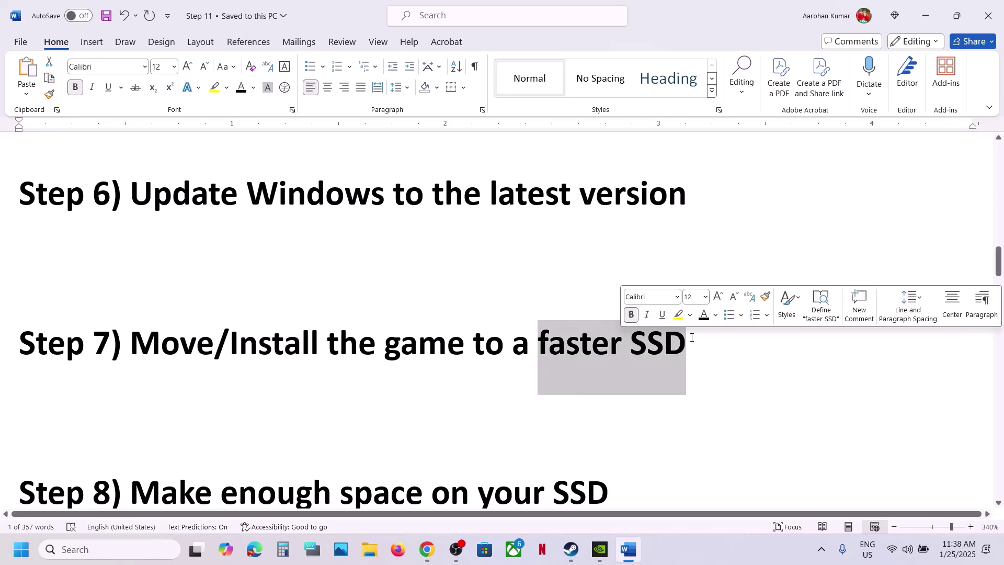
{"action": "left_click", "coordinate": [318, 410]}
Highlight "Make enough space on your SSD" in Step 8 of the document
{"action": "scroll", "coordinate": [319, 412], "scroll_direction": "down", "scroll_amount": 3}
{"action": "scroll", "coordinate": [318, 411], "scroll_direction": "up", "scroll_amount": 1}
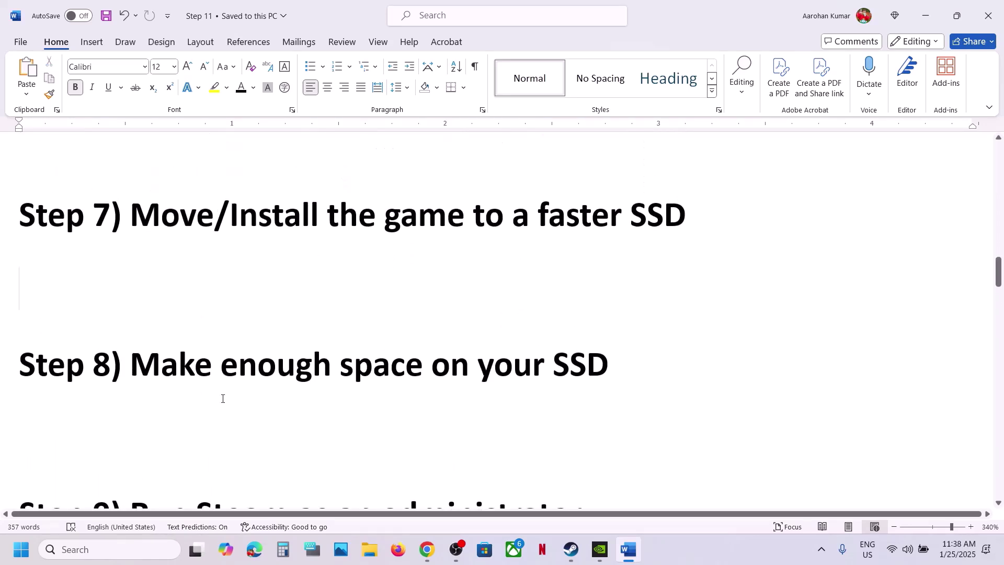
{"action": "left_click_drag", "start_coordinate": [160, 366], "coordinate": [647, 376]}
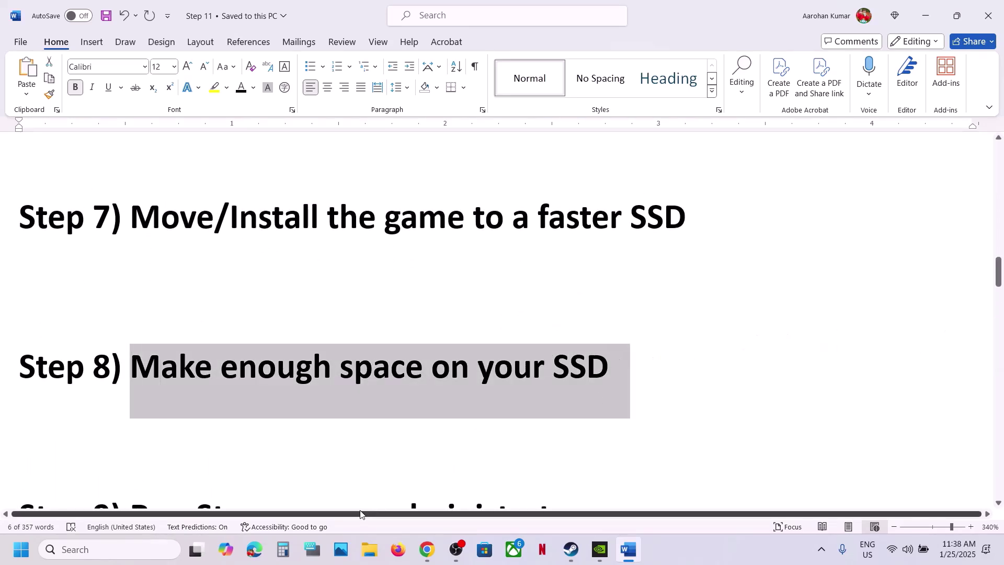
Check the free space on the OS (C:) drive under This PC in File Explorer, and close the window
{"action": "left_click", "coordinate": [321, 390]}
{"action": "key", "text": "super+e"}
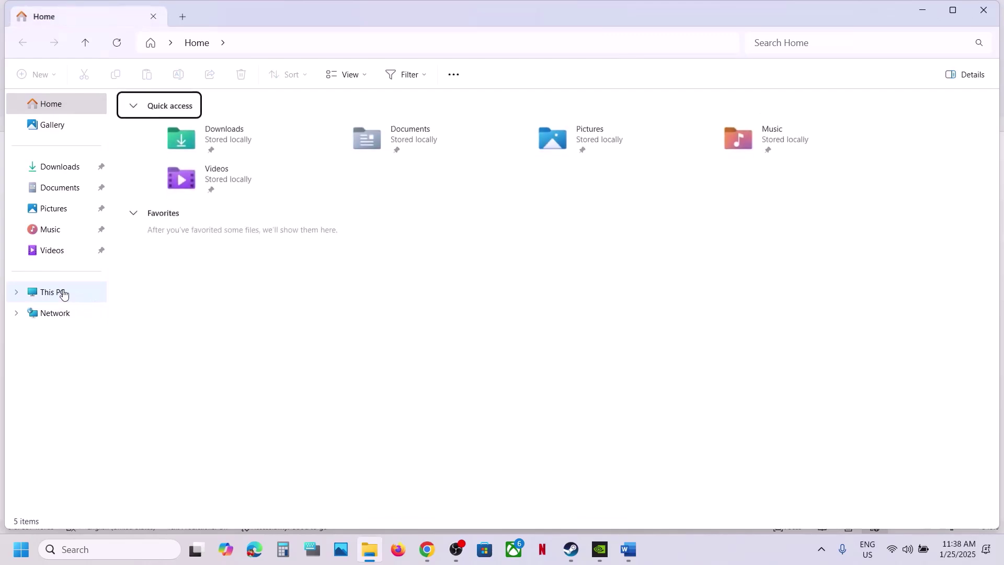
{"action": "left_click", "coordinate": [61, 292]}
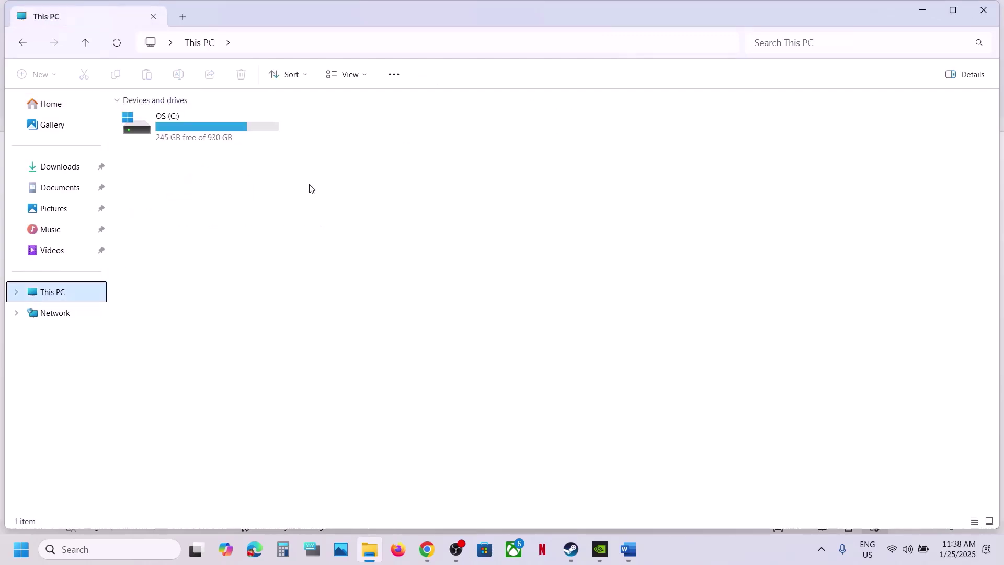
{"action": "left_click", "coordinate": [984, 10]}
Highlight "Run Steam as an administrator" in Step 9 of the document
{"action": "scroll", "coordinate": [525, 361], "scroll_direction": "down", "scroll_amount": 2}
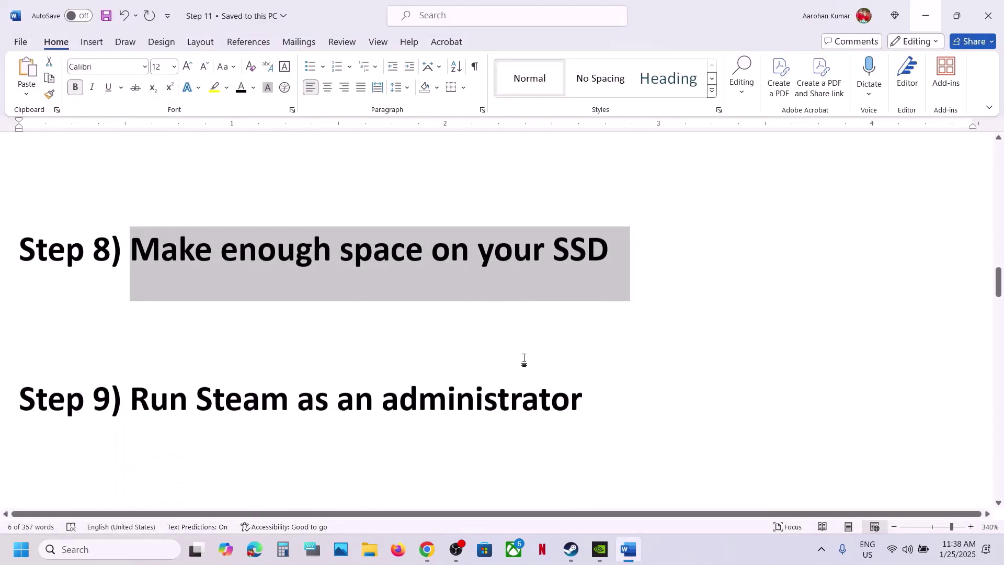
{"action": "left_click_drag", "start_coordinate": [145, 385], "coordinate": [672, 410]}
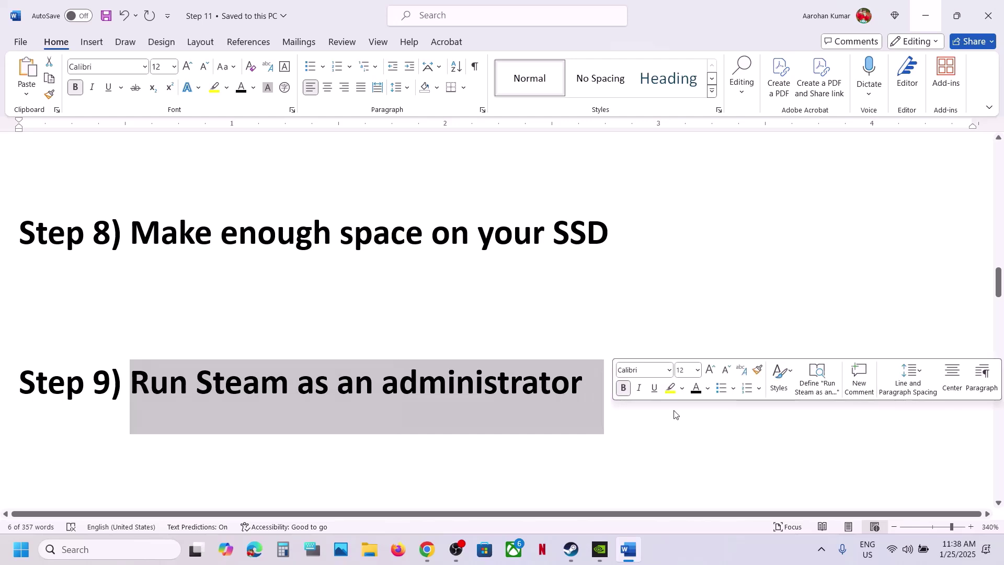
Switch to Steam, search Windows for "steam", view the app's Run as administrator option, and dismiss the search
{"action": "left_click", "coordinate": [570, 549]}
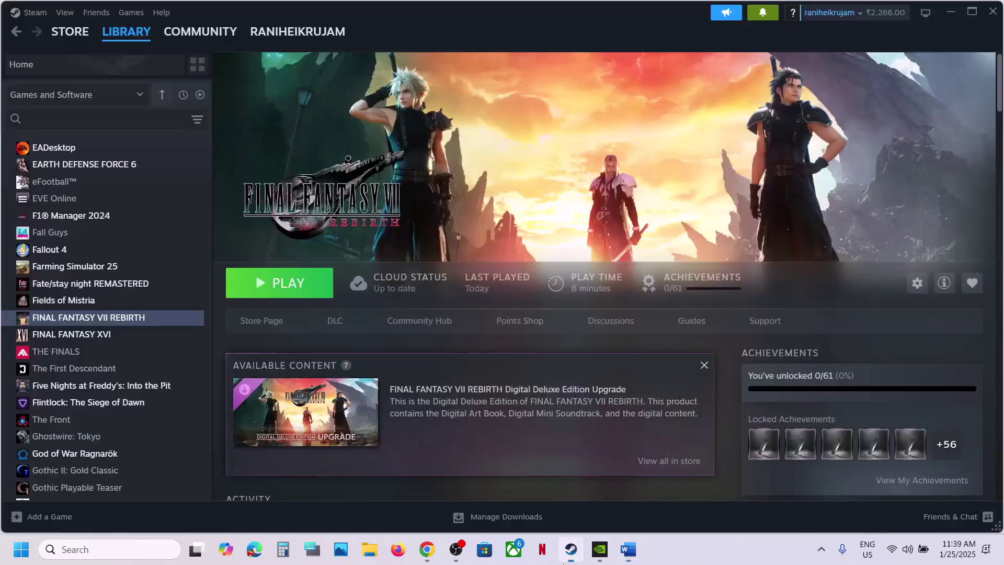
{"action": "left_click", "coordinate": [34, 12]}
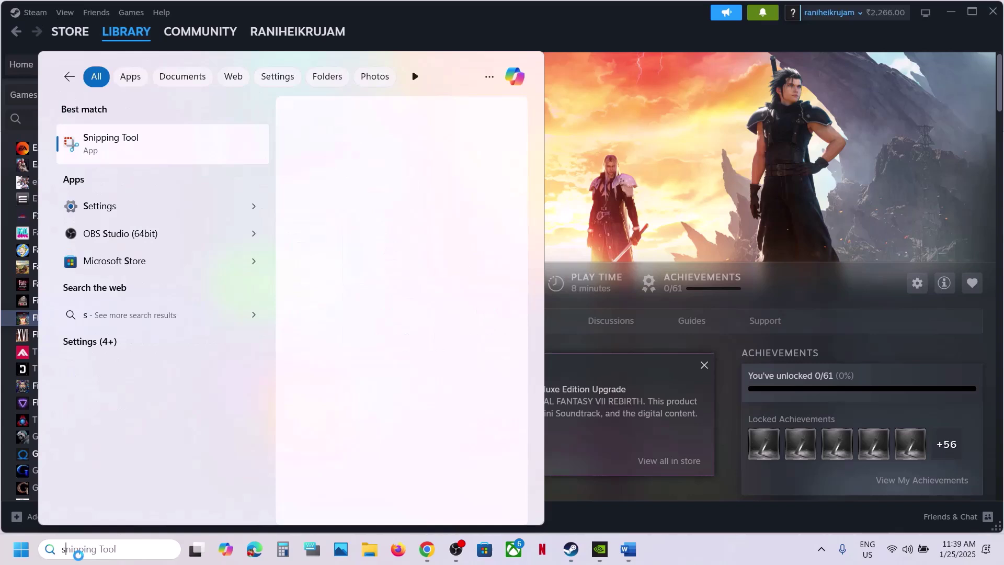
{"action": "left_click", "coordinate": [77, 550]}
{"action": "type", "text": "ste"}
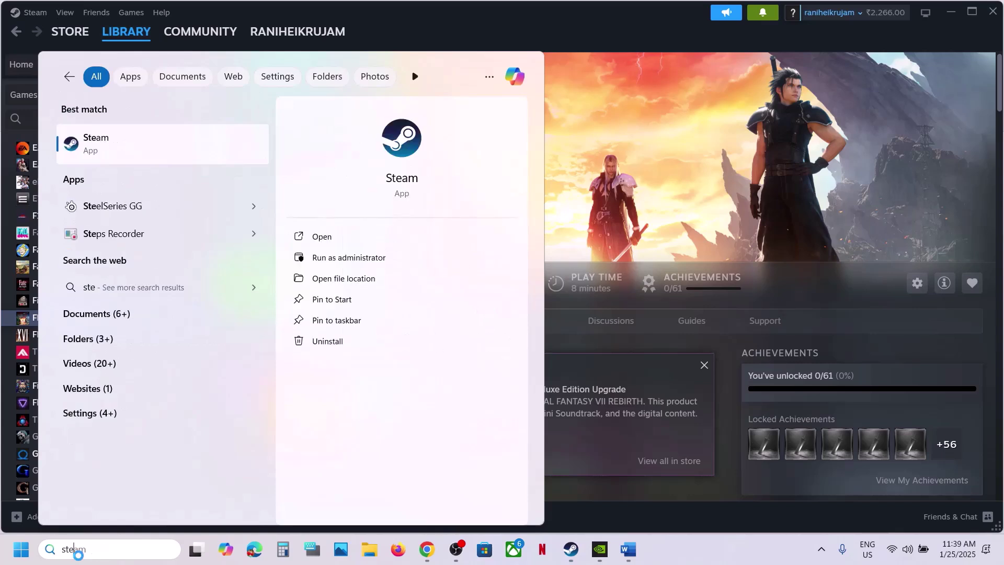
{"action": "type", "text": "am"}
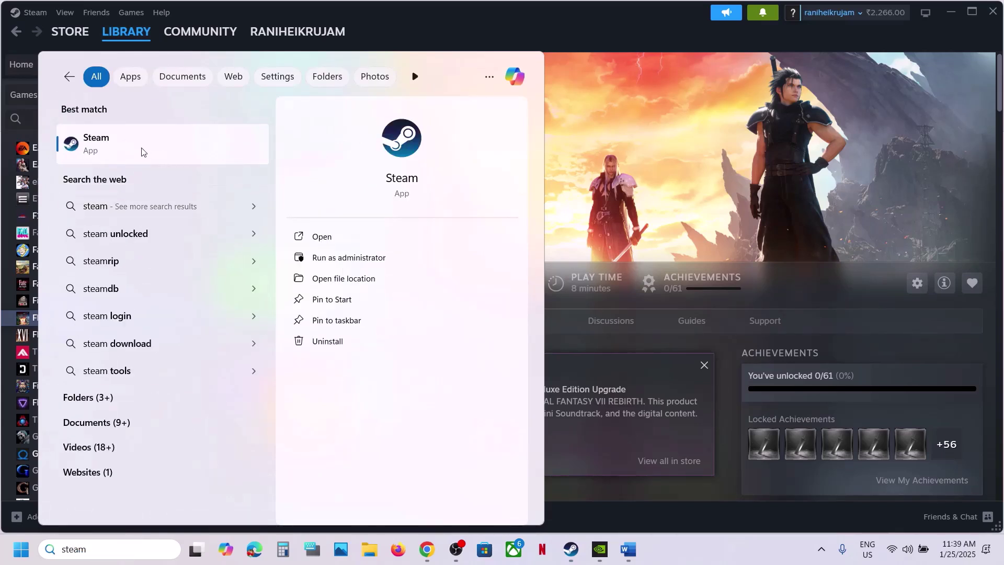
{"action": "right_click", "coordinate": [142, 152]}
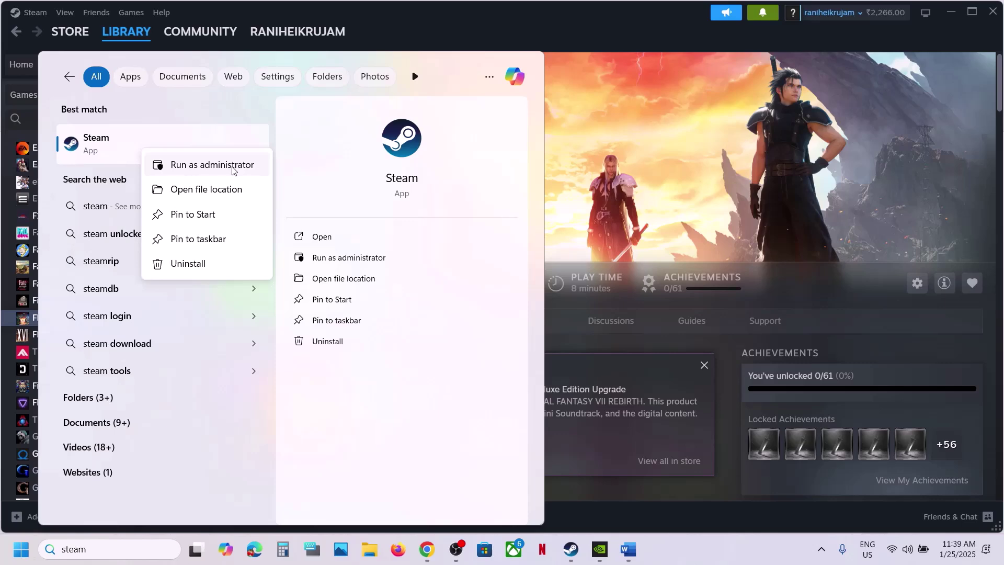
{"action": "left_click", "coordinate": [632, 167]}
{"action": "left_click", "coordinate": [632, 168]}
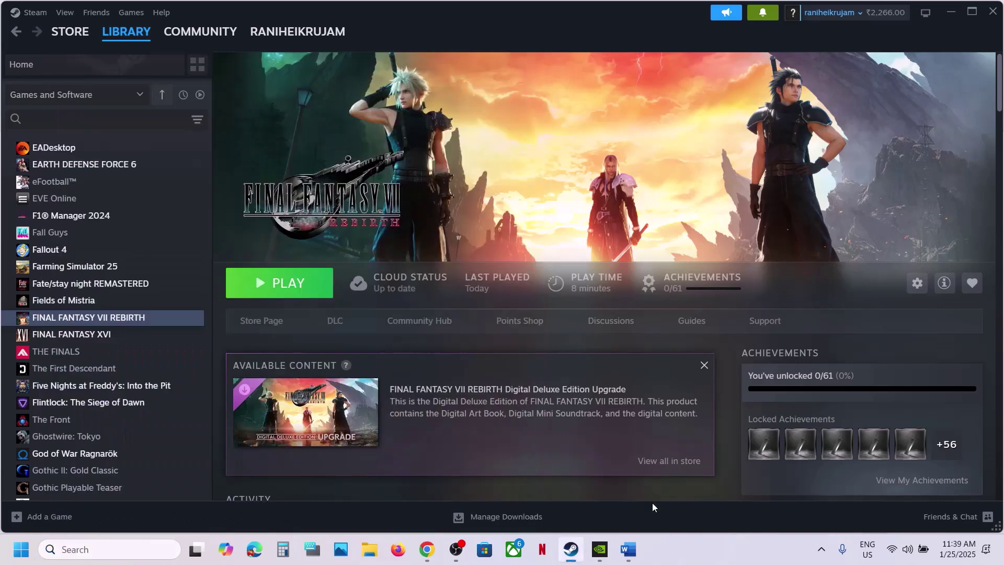
Return to the Word document and highlight "Close MSI Afterburner, rivatuner" in Step 10
{"action": "left_click", "coordinate": [629, 550]}
{"action": "scroll", "coordinate": [383, 405], "scroll_direction": "down", "scroll_amount": 3}
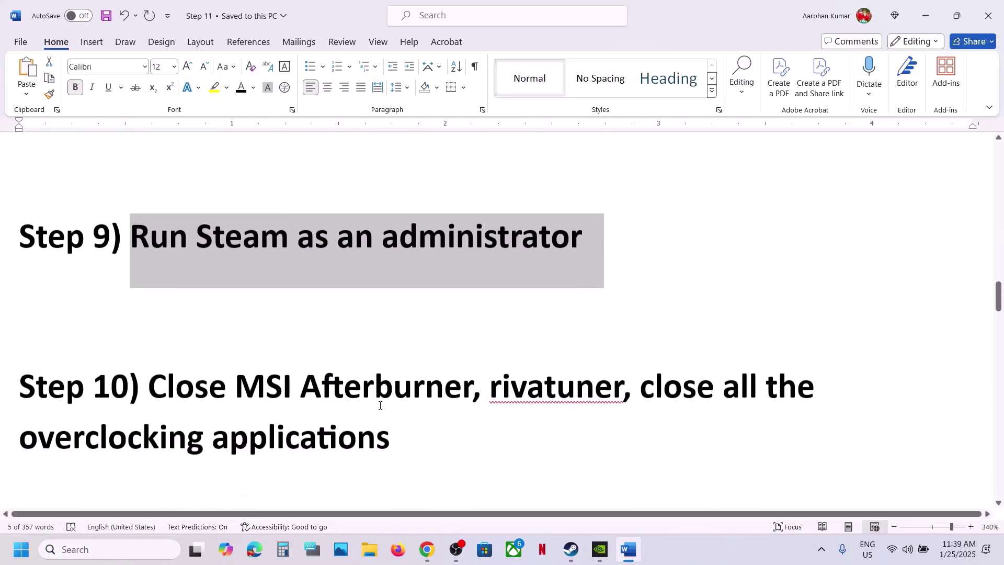
{"action": "left_click_drag", "start_coordinate": [155, 335], "coordinate": [422, 329]}
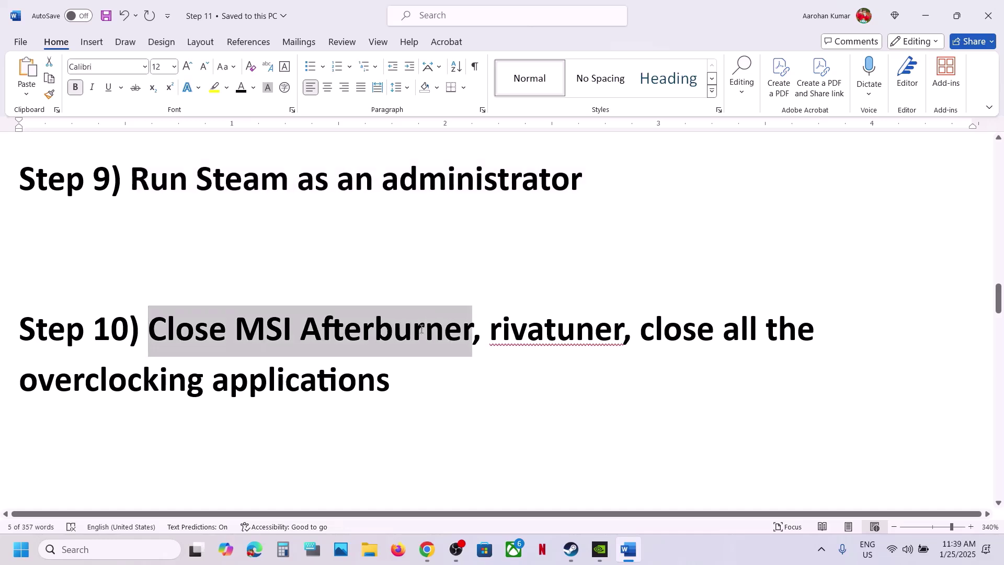
{"action": "left_click_drag", "start_coordinate": [427, 328], "coordinate": [585, 335]}
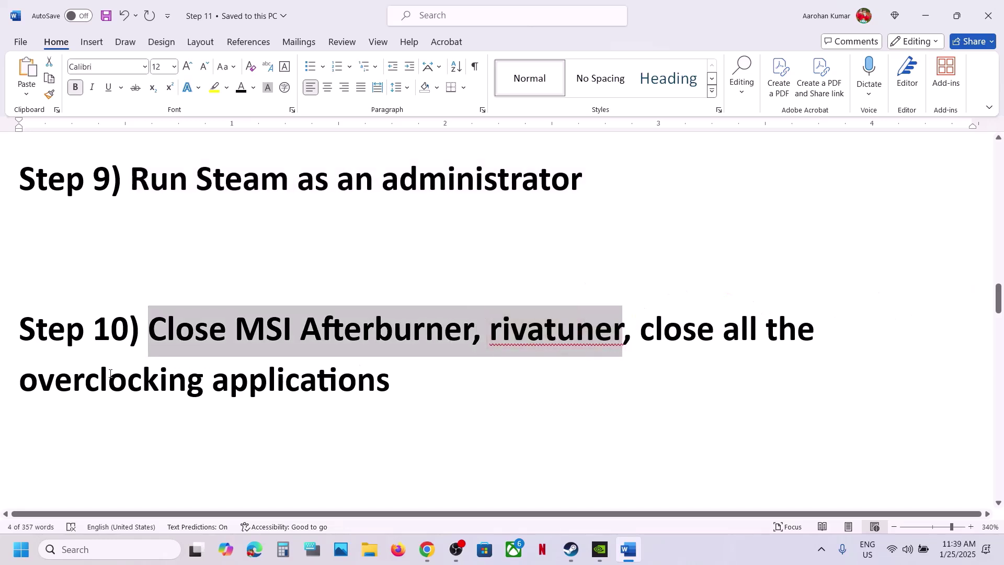
Highlight "overclocking applications" in Step 10 of the document, and clear the selection
{"action": "left_click_drag", "start_coordinate": [51, 385], "coordinate": [435, 386]}
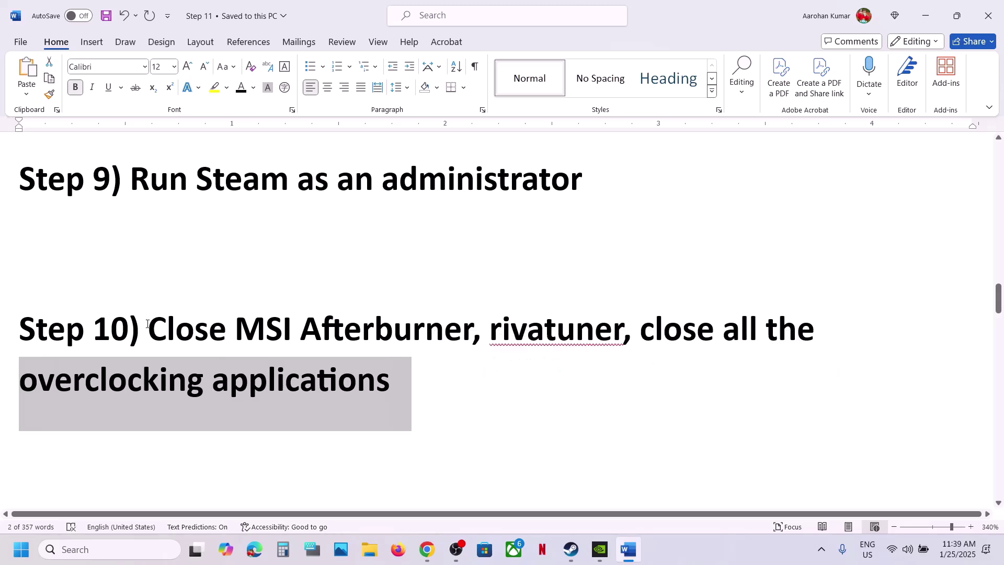
{"action": "left_click_drag", "start_coordinate": [316, 330], "coordinate": [437, 377]}
{"action": "left_click", "coordinate": [437, 376]}
Highlight "Rename/delete the save game files" and the warning "You will lose all the game progress" in Step 11
{"action": "scroll", "coordinate": [437, 376], "scroll_direction": "down", "scroll_amount": 3}
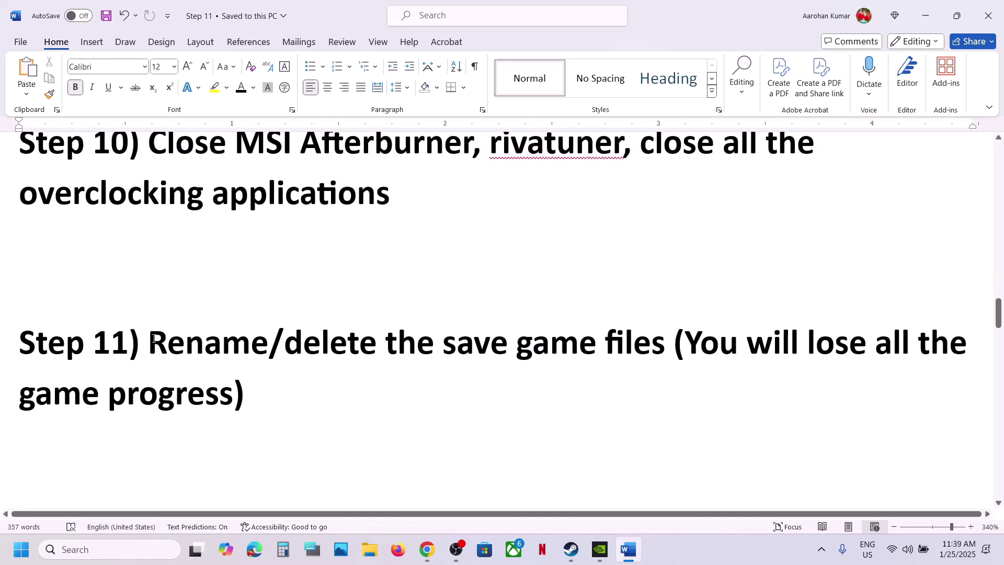
{"action": "left_click_drag", "start_coordinate": [155, 338], "coordinate": [634, 360]}
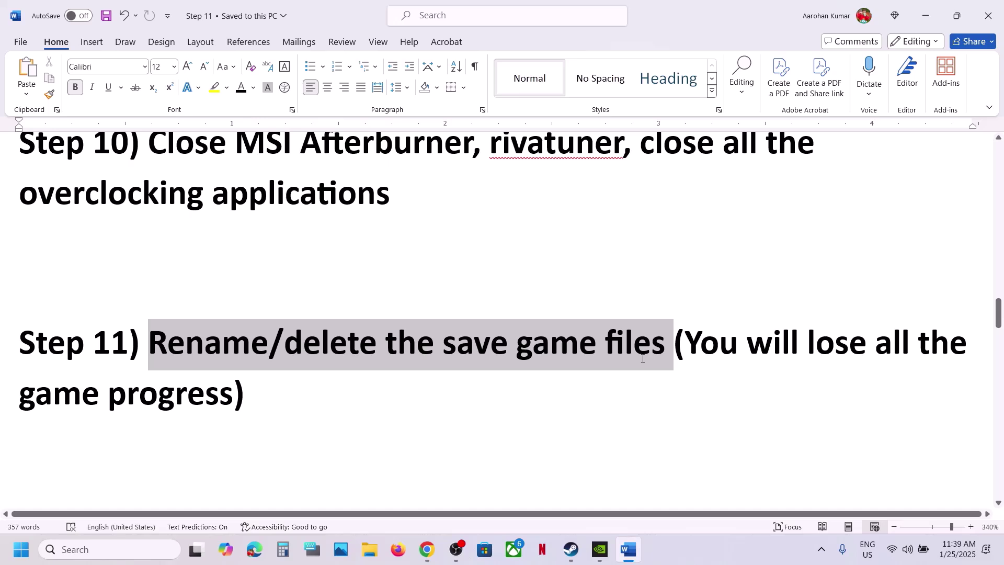
{"action": "left_click", "coordinate": [693, 347]}
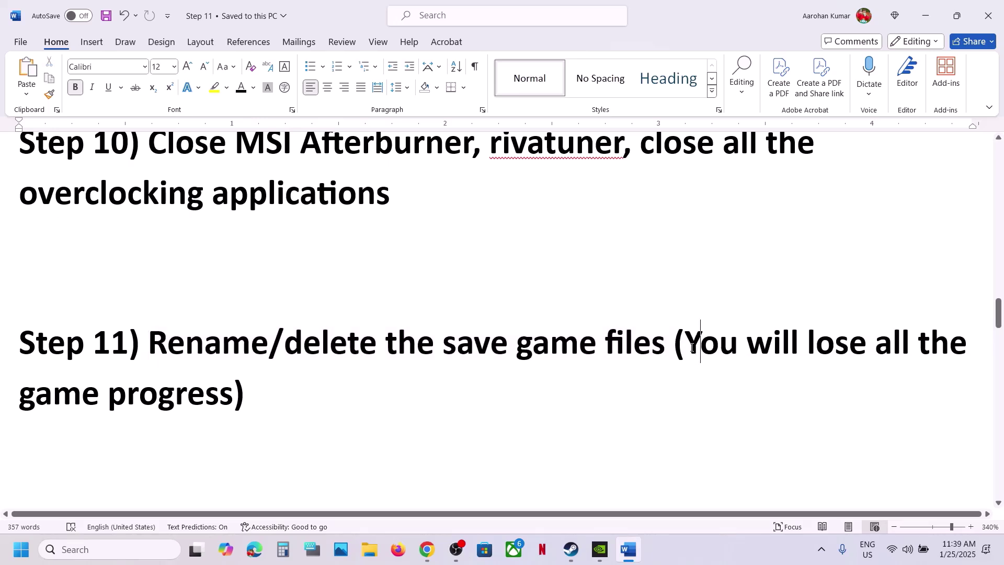
{"action": "left_click_drag", "start_coordinate": [693, 347], "coordinate": [208, 396]}
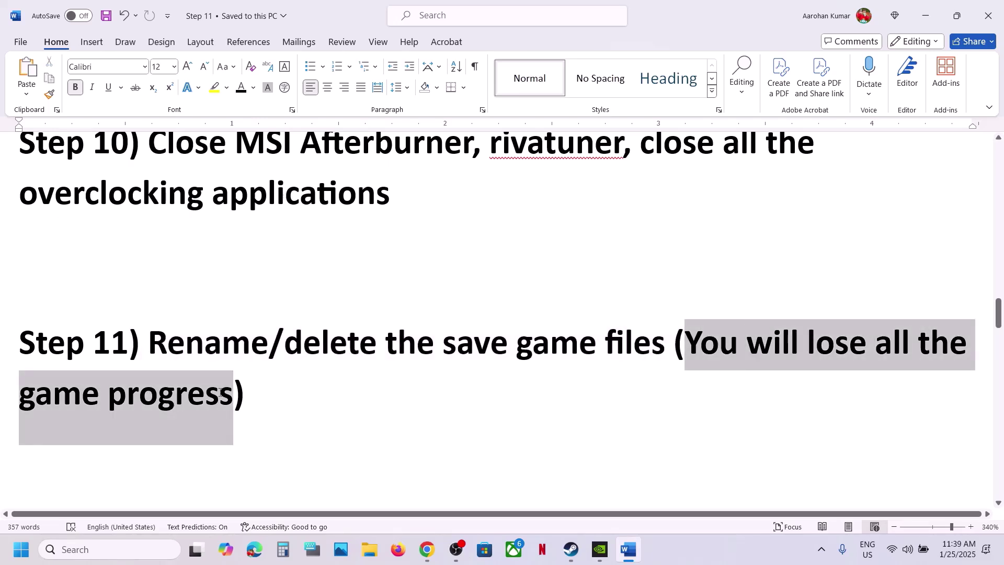
Open the My Games folder inside Documents in File Explorer
{"action": "left_click", "coordinate": [369, 549]}
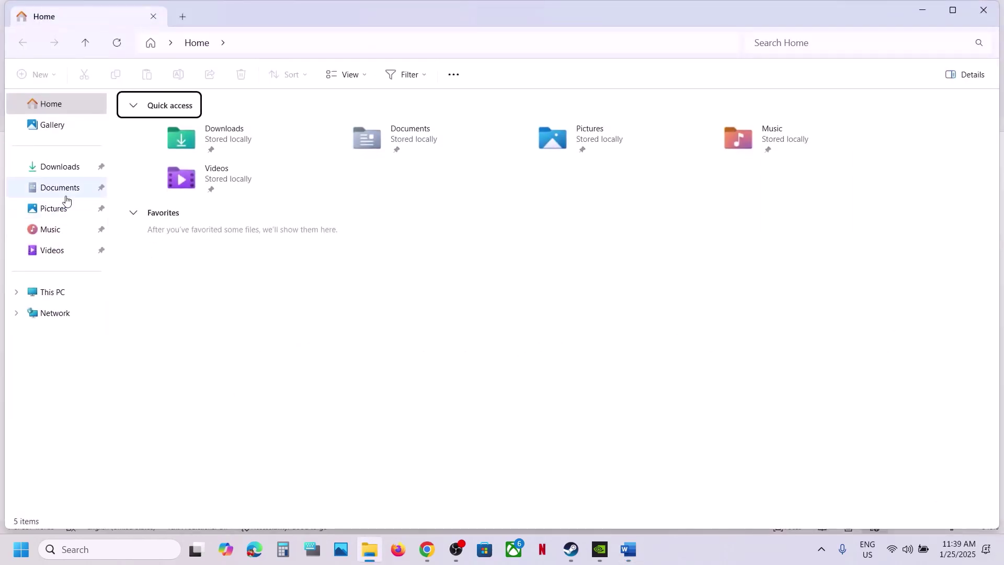
{"action": "left_click", "coordinate": [63, 189]}
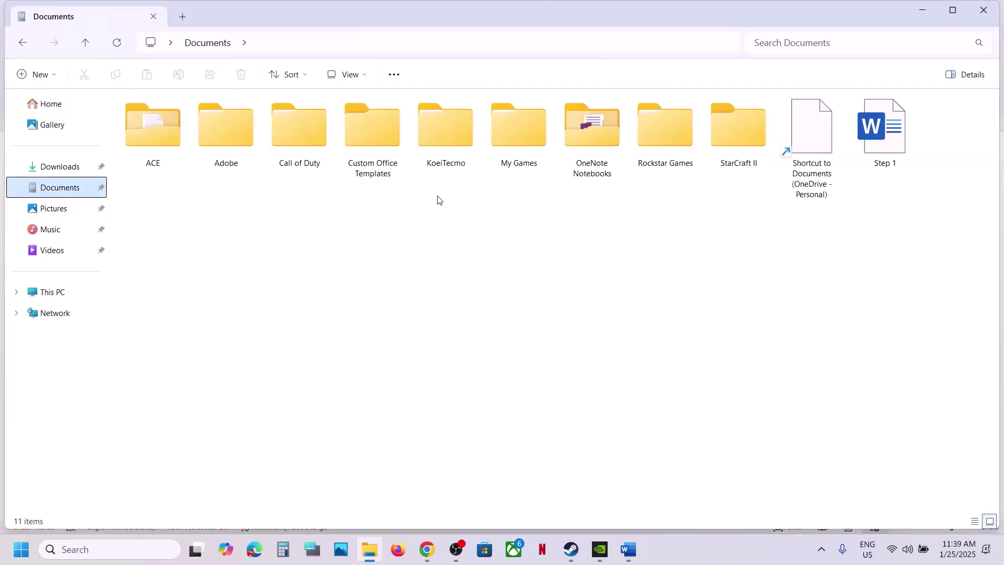
{"action": "double_click", "coordinate": [529, 151]}
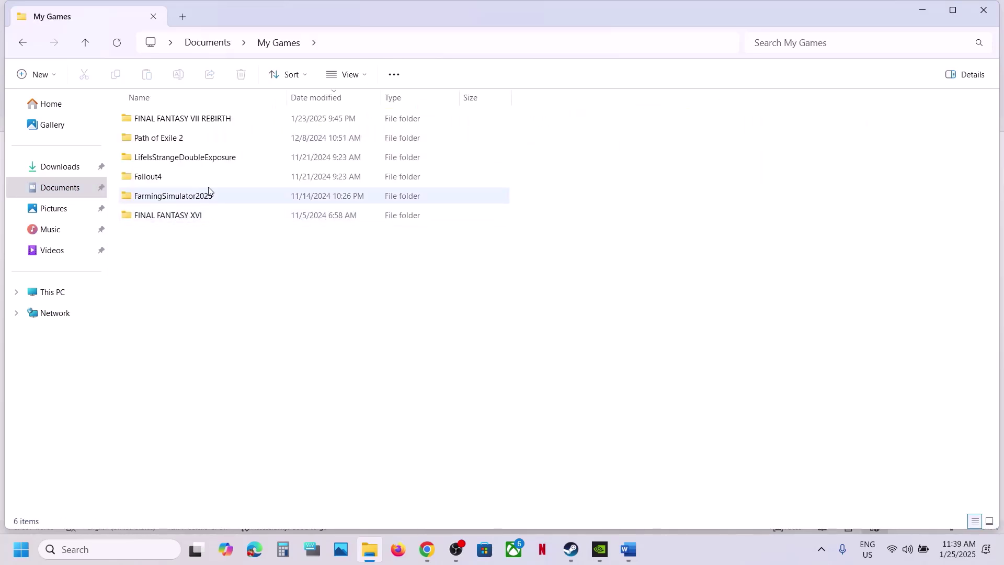
{"action": "left_click", "coordinate": [199, 121]}
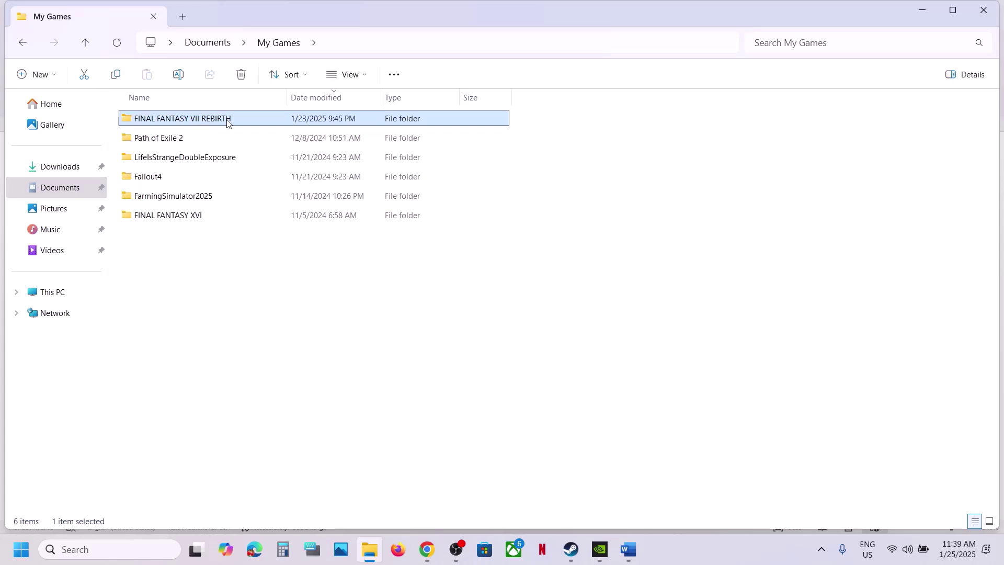
{"action": "right_click", "coordinate": [220, 122]}
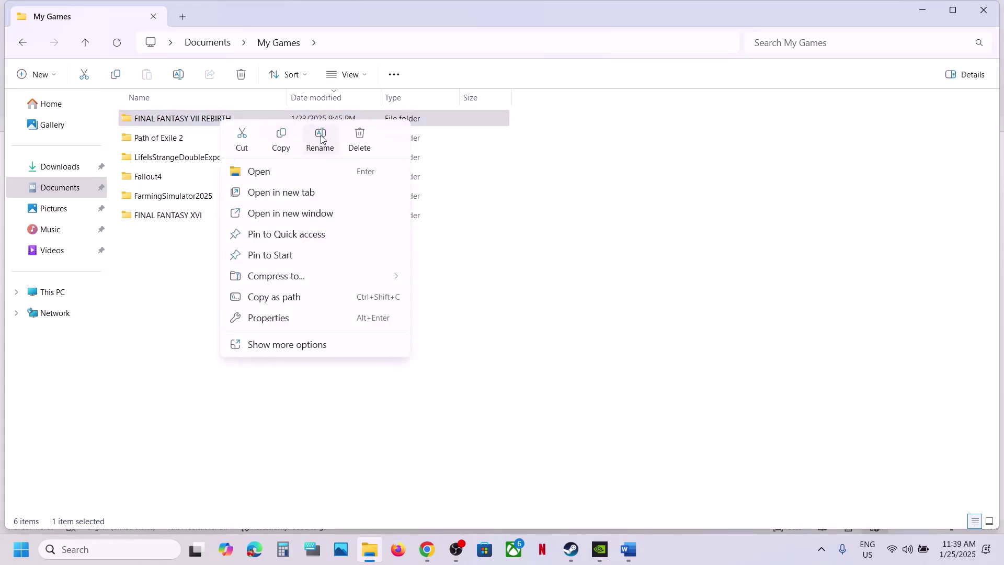
{"action": "left_click", "coordinate": [320, 137]}
{"action": "left_click", "coordinate": [242, 120]}
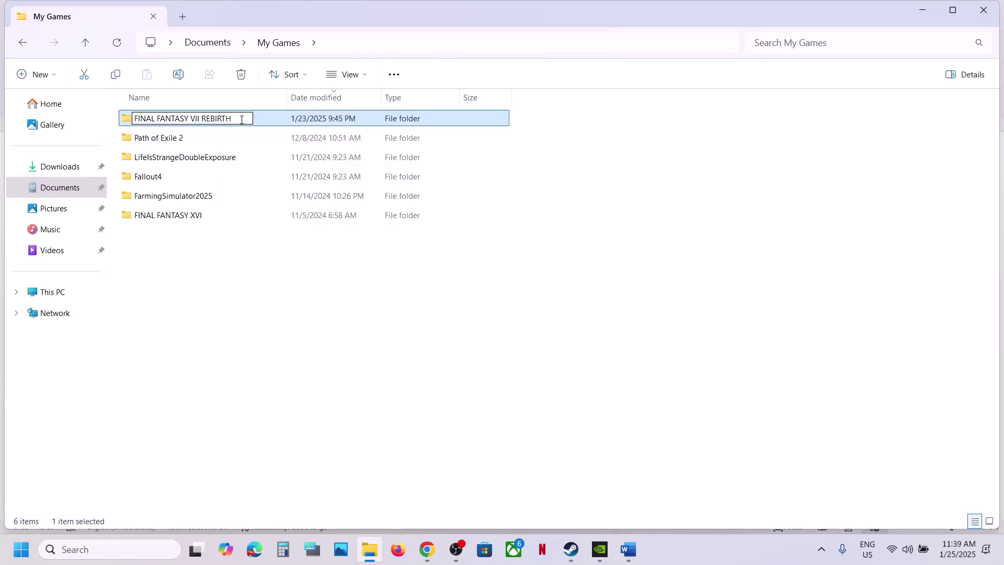
{"action": "right_click", "coordinate": [218, 121]}
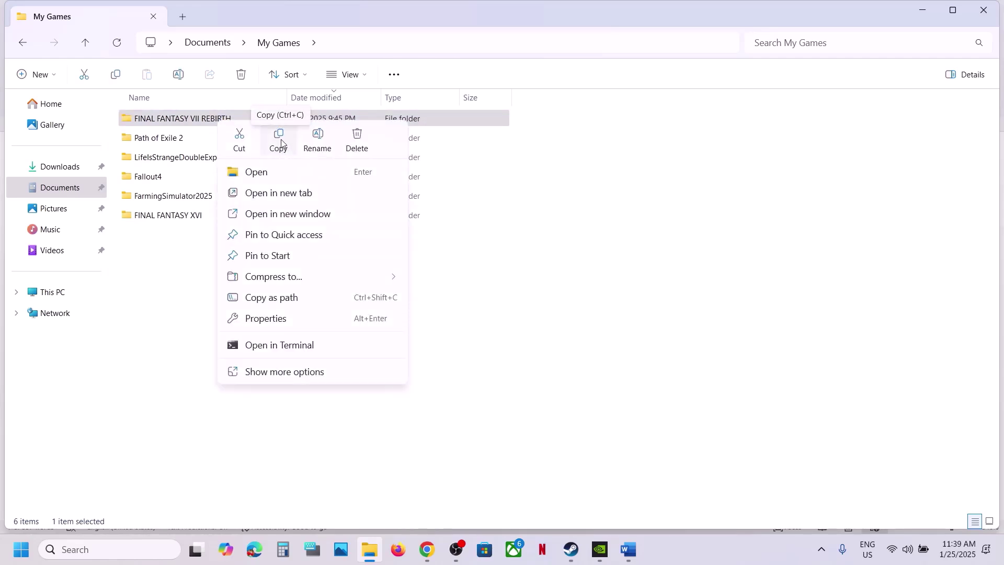
{"action": "left_click", "coordinate": [159, 291]}
Rename the FINAL FANTASY VII REBIRTH folder as "FINAL FANTASY VII REBIRTH.old"
{"action": "left_click", "coordinate": [229, 122]}
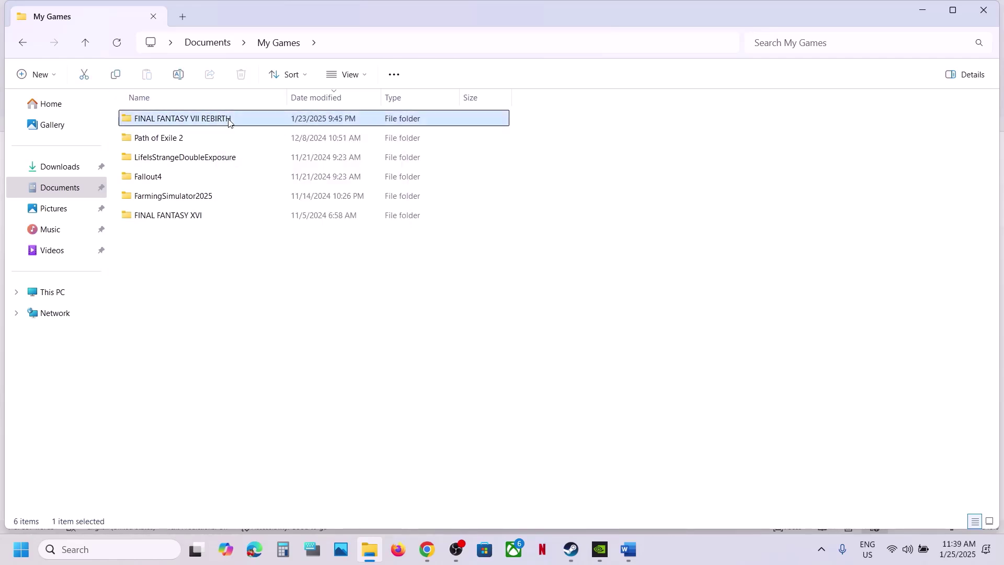
{"action": "right_click", "coordinate": [229, 122]}
{"action": "left_click", "coordinate": [328, 134]}
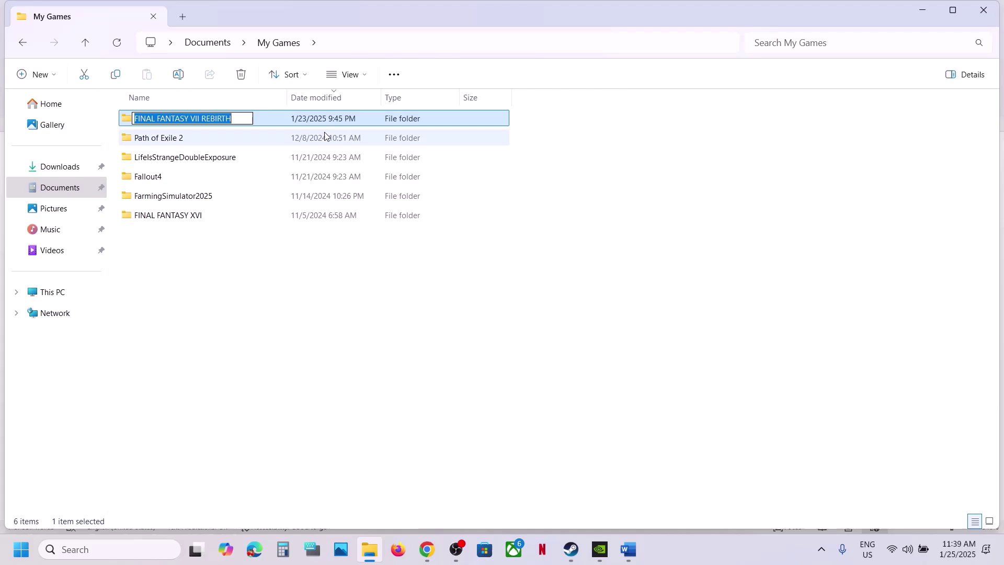
{"action": "left_click", "coordinate": [239, 119]}
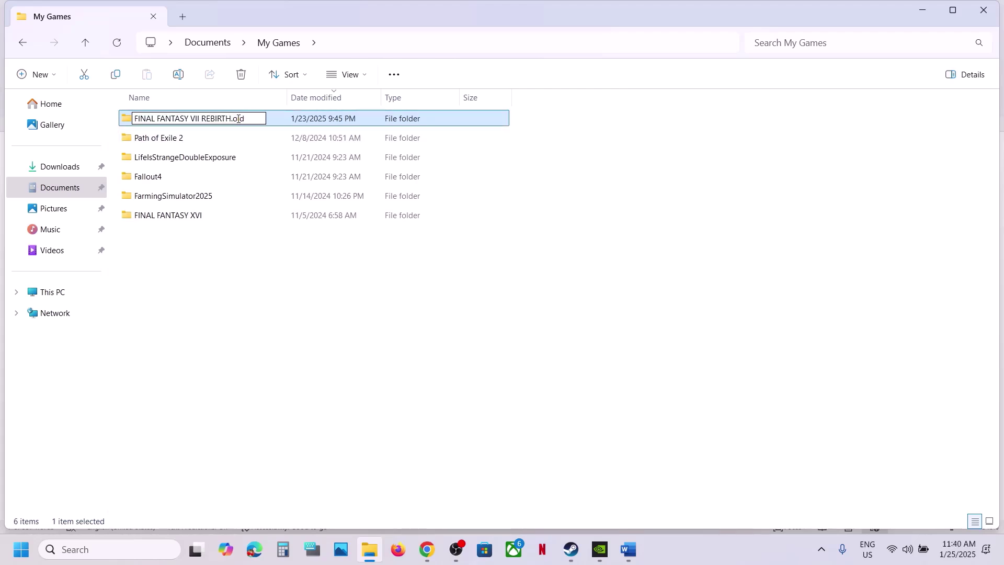
{"action": "left_click", "coordinate": [243, 263]}
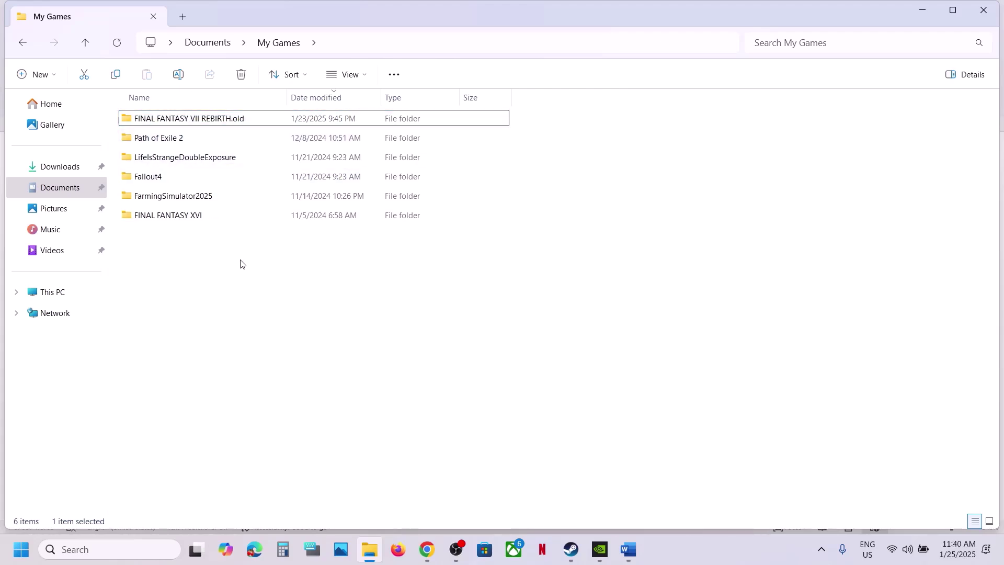
{"action": "right_click", "coordinate": [229, 122]}
{"action": "left_click", "coordinate": [612, 482]}
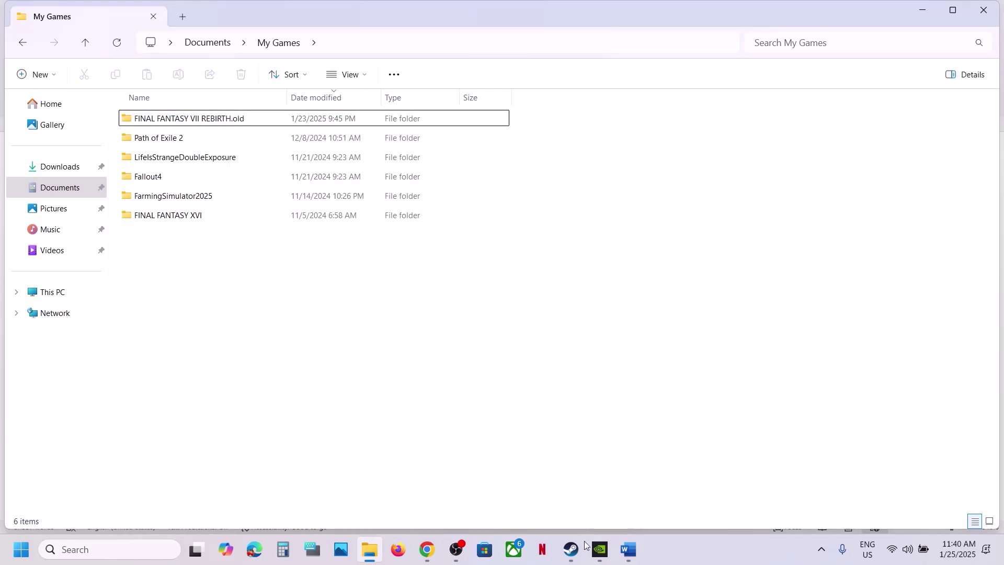
Switch to Steam, return to the Word document, and highlight "AMD Users install optional driver 25.1.1" in Step 12
{"action": "left_click", "coordinate": [571, 549]}
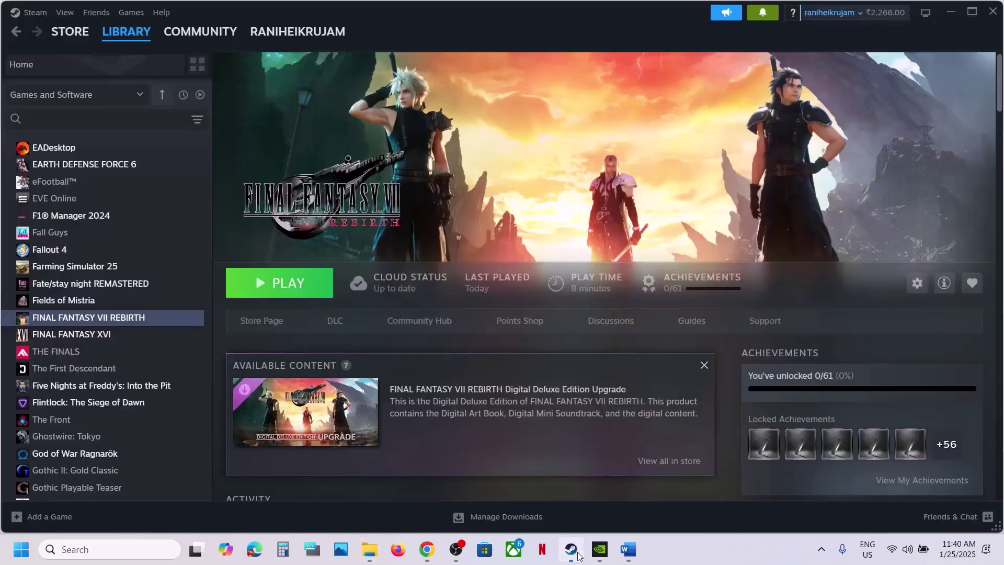
{"action": "left_click", "coordinate": [629, 549]}
{"action": "scroll", "coordinate": [484, 406], "scroll_direction": "down", "scroll_amount": 3}
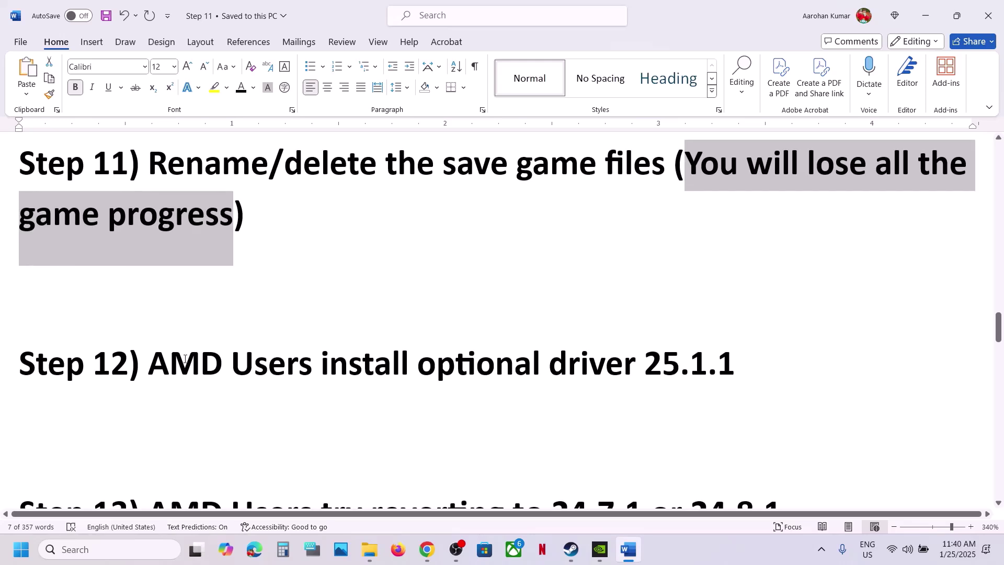
{"action": "left_click_drag", "start_coordinate": [170, 360], "coordinate": [751, 354]}
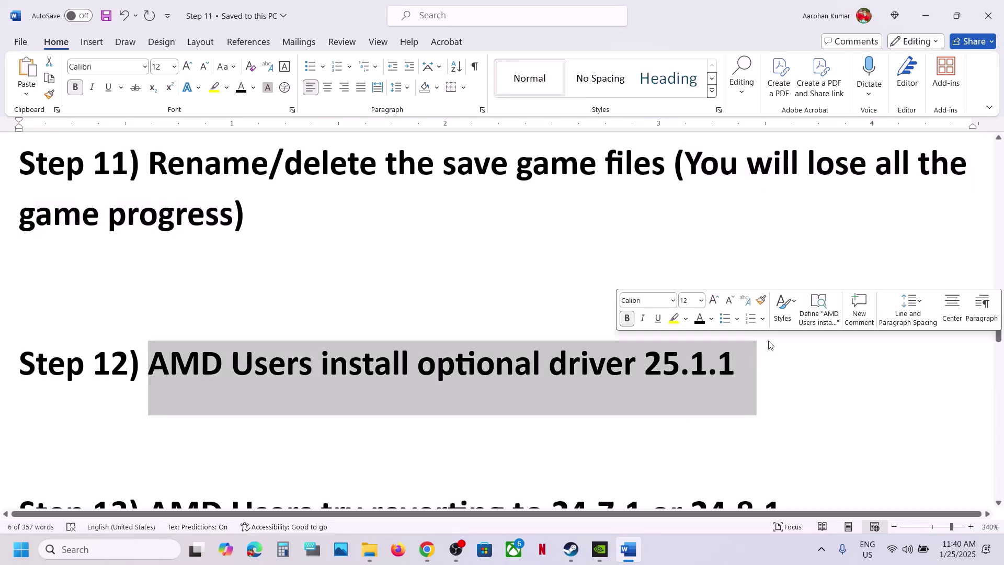
{"action": "left_click", "coordinate": [752, 353]}
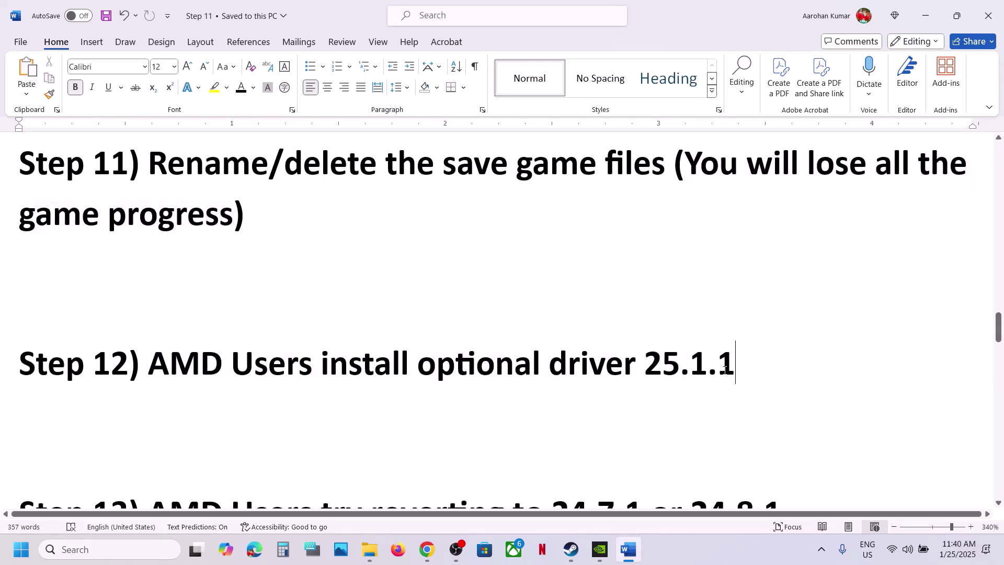
{"action": "left_click_drag", "start_coordinate": [748, 367], "coordinate": [231, 366]}
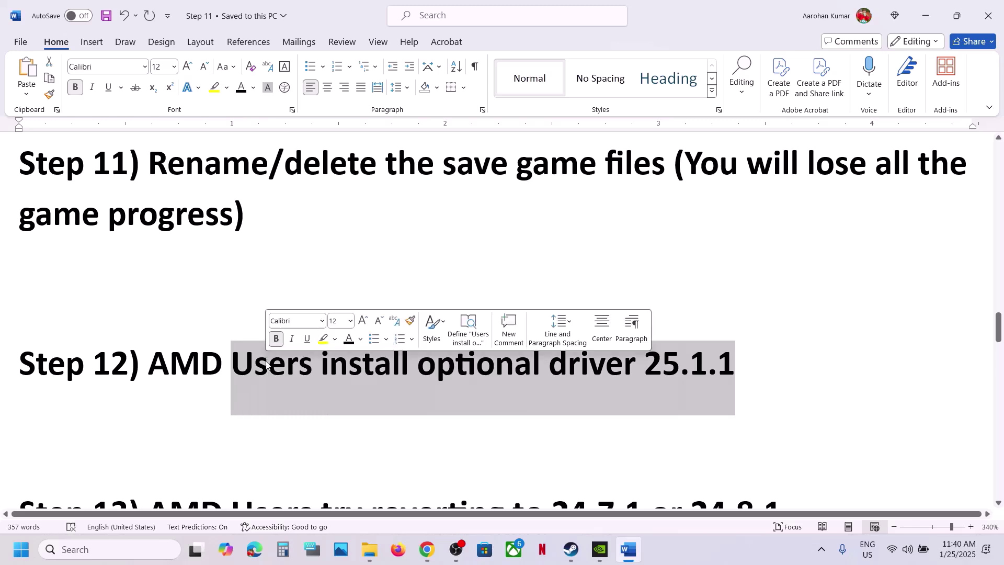
{"action": "left_click", "coordinate": [820, 560]}
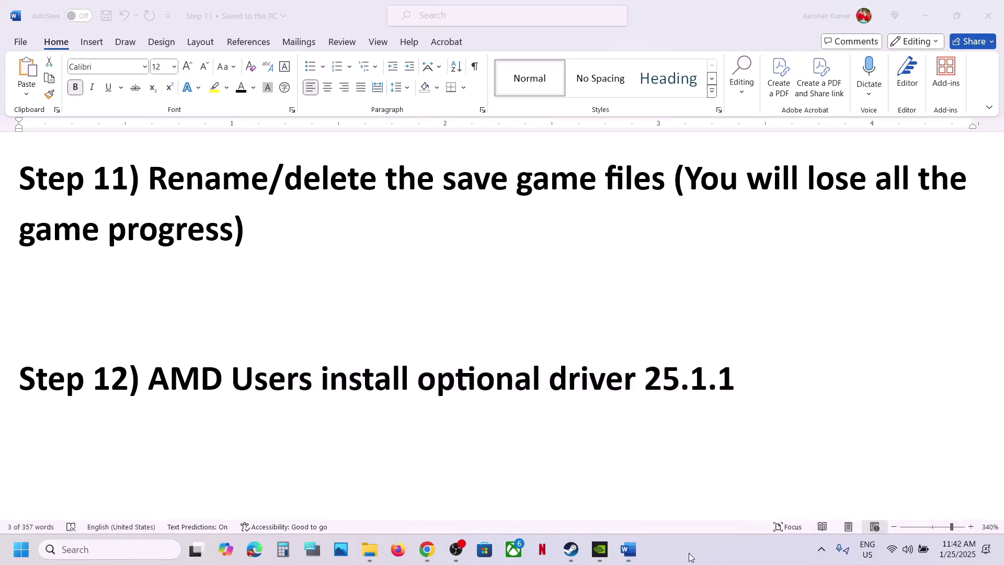
Switch to Chrome, open AMD's Adrenalin Edition 25.1.1 Optional Update release notes, and highlight FINAL FANTASY VII REBIRTH under New Game Support
{"action": "left_click", "coordinate": [419, 551]}
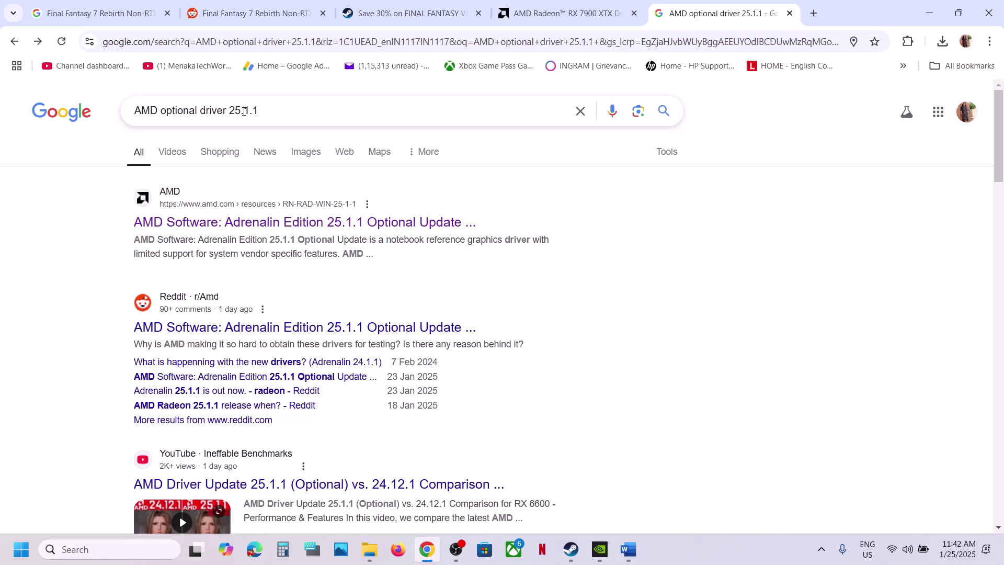
{"action": "left_click", "coordinate": [250, 224]}
{"action": "scroll", "coordinate": [203, 309], "scroll_direction": "down", "scroll_amount": 1}
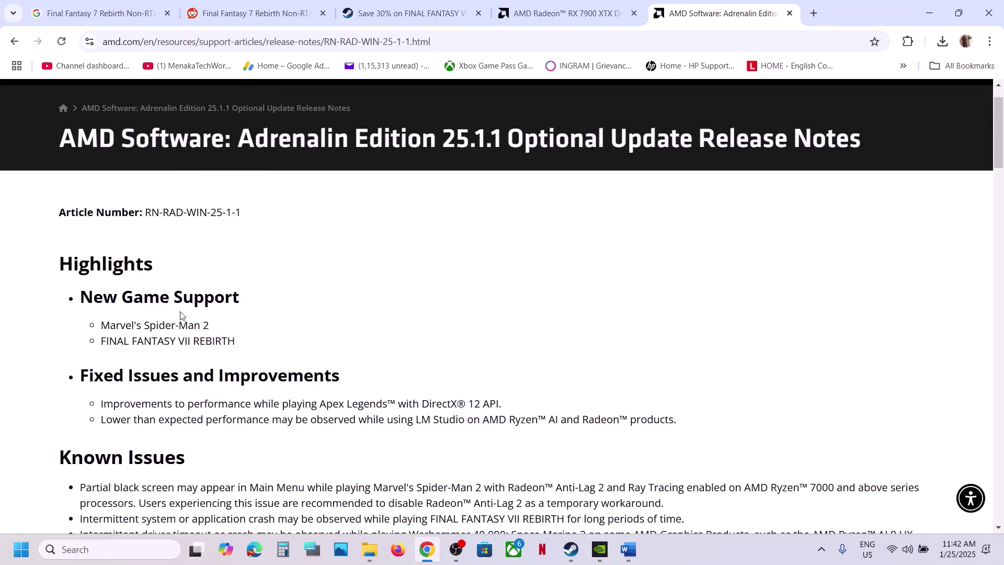
{"action": "left_click_drag", "start_coordinate": [106, 342], "coordinate": [246, 341]}
Download the AMD Software: Adrenalin Edition 25.1.1 Optional Update Driver for Windows 10 & Windows 11 64-bit
{"action": "scroll", "coordinate": [246, 341], "scroll_direction": "down", "scroll_amount": 3}
{"action": "scroll", "coordinate": [246, 337], "scroll_direction": "down", "scroll_amount": 5}
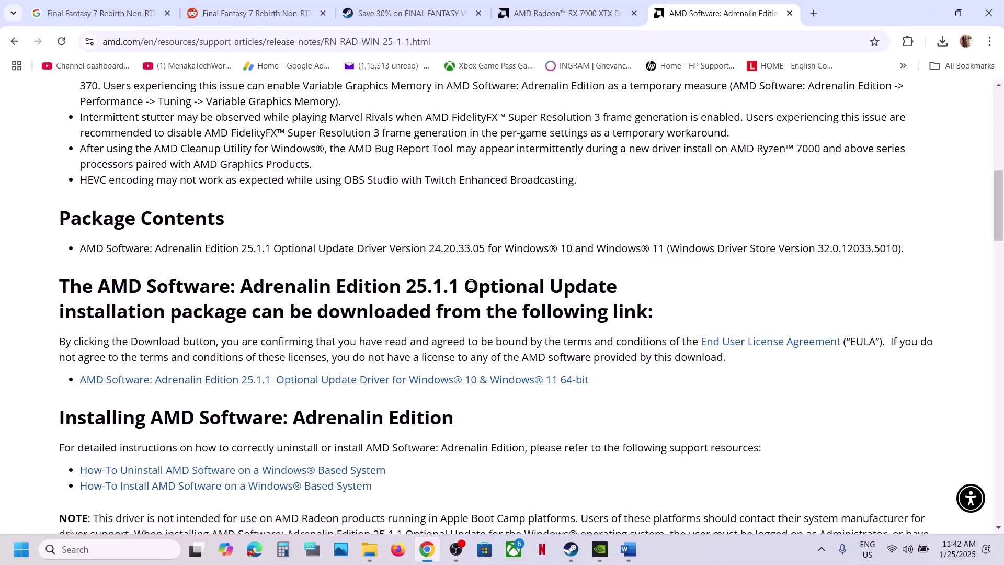
{"action": "left_click_drag", "start_coordinate": [465, 285], "coordinate": [603, 285]}
{"action": "left_click", "coordinate": [384, 386]}
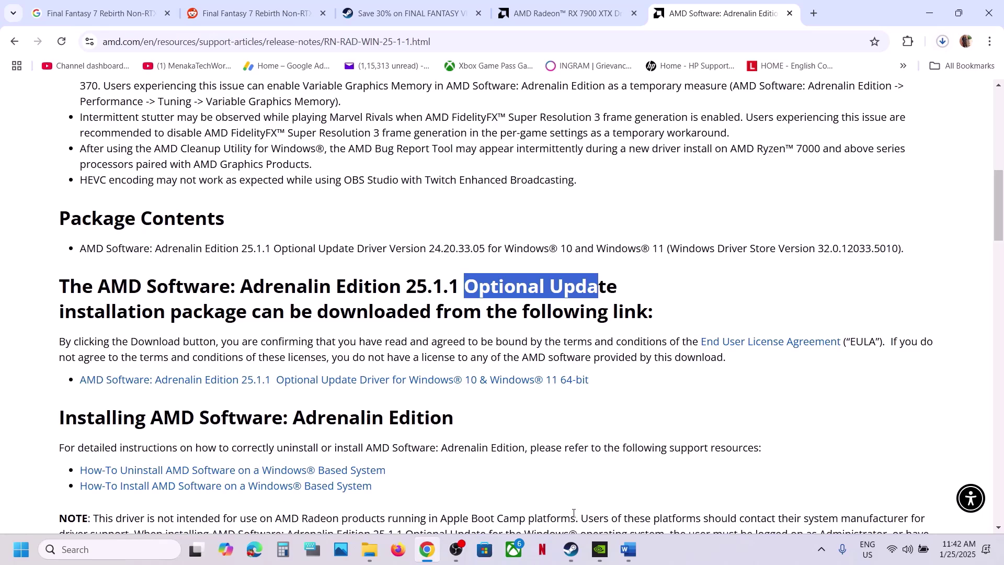
View the Restart option among the Windows power options, and dismiss it without restarting
{"action": "left_click", "coordinate": [22, 549]}
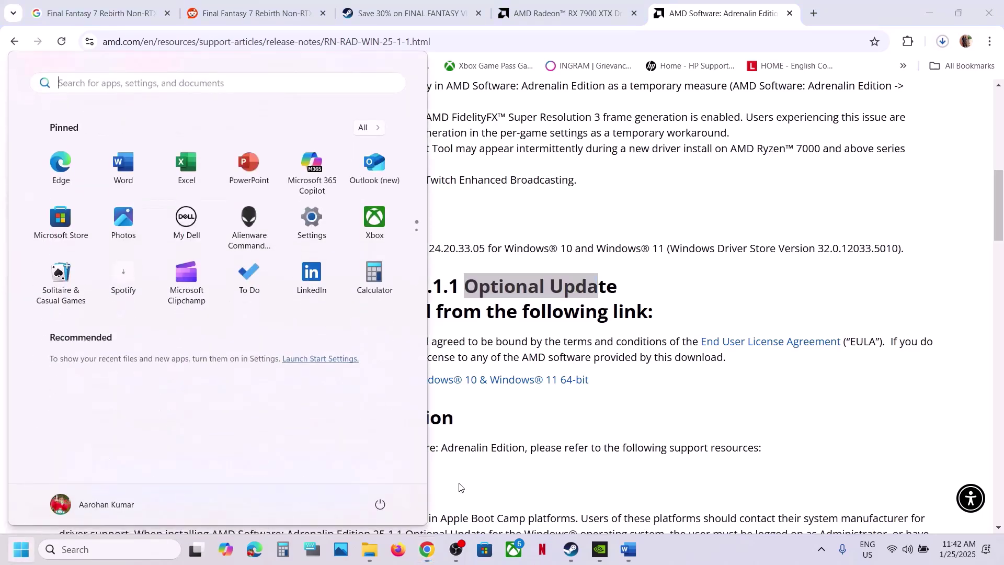
{"action": "left_click", "coordinate": [380, 504]}
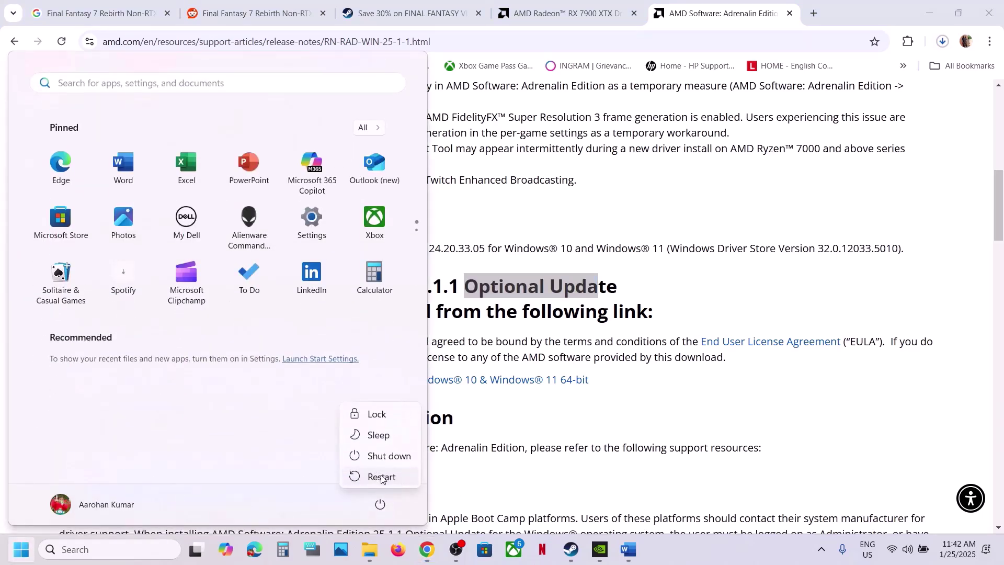
{"action": "left_click", "coordinate": [595, 461]}
{"action": "left_click", "coordinate": [595, 461]}
Switch to Steam, return to the Word document, and highlight "AMD Users try reverting to 24.7.1 or 24.8.1" in Step 13
{"action": "left_click", "coordinate": [571, 549]}
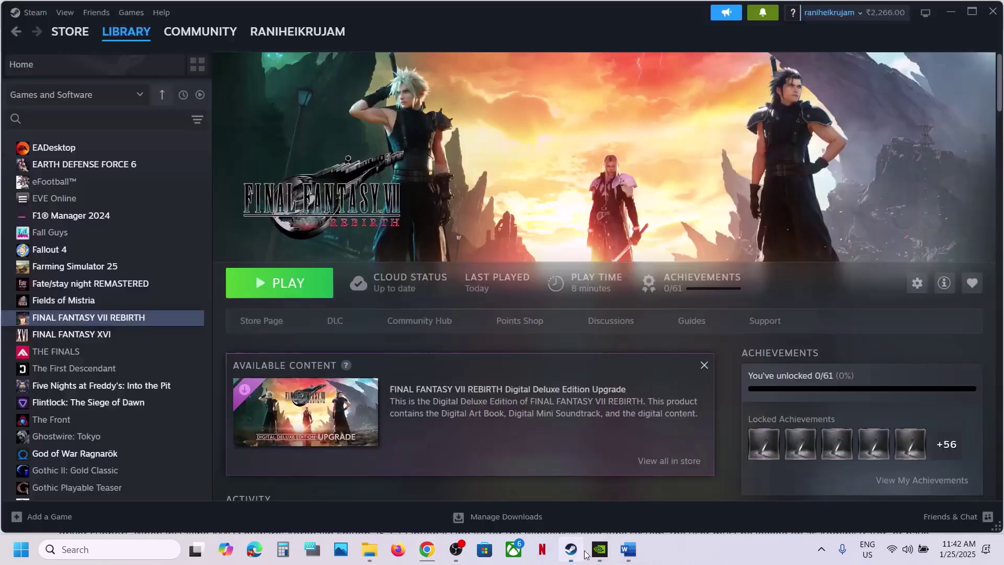
{"action": "left_click", "coordinate": [628, 549]}
{"action": "scroll", "coordinate": [369, 361], "scroll_direction": "down", "scroll_amount": 3}
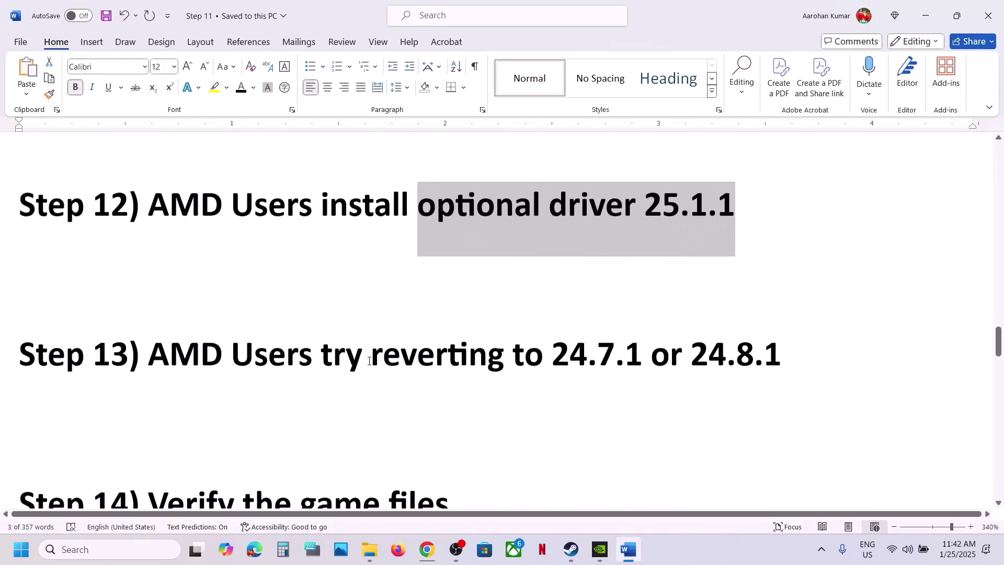
{"action": "scroll", "coordinate": [209, 366], "scroll_direction": "up", "scroll_amount": 1}
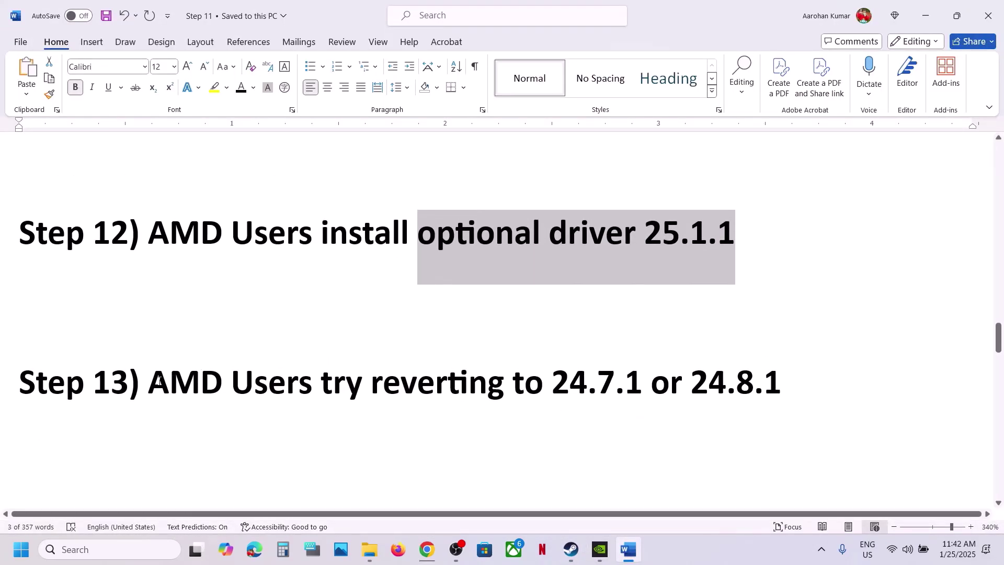
{"action": "left_click_drag", "start_coordinate": [159, 378], "coordinate": [784, 375]}
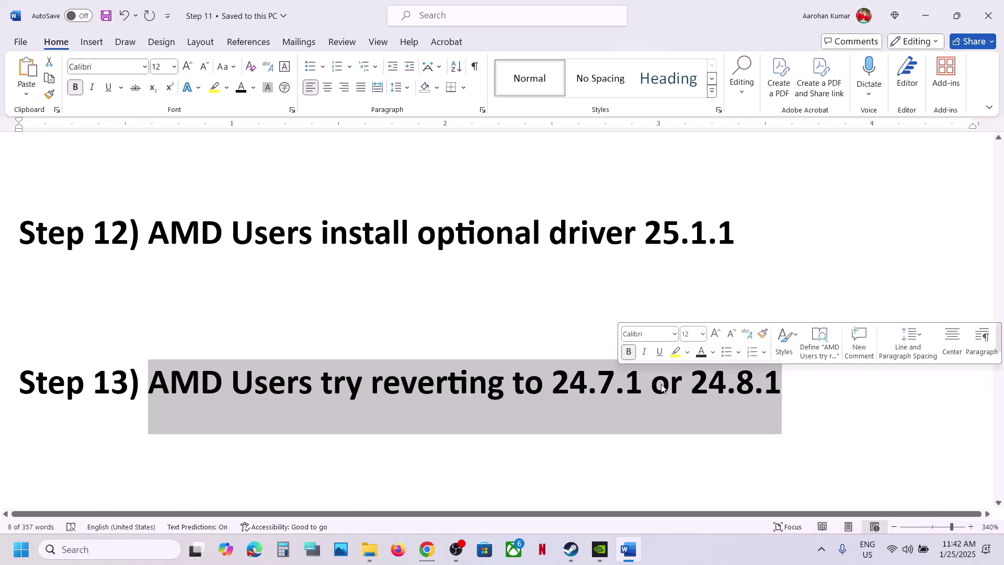
{"action": "left_click", "coordinate": [785, 389]}
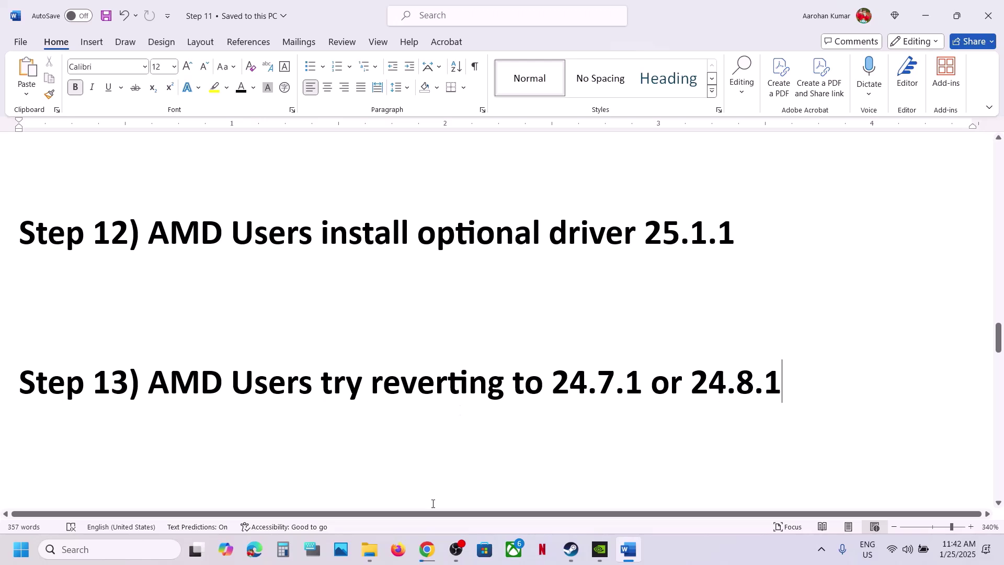
Switch to Chrome and go back from the RX 7900 XTX driver page to AMD's product browser for drivers and support
{"action": "left_click", "coordinate": [427, 549]}
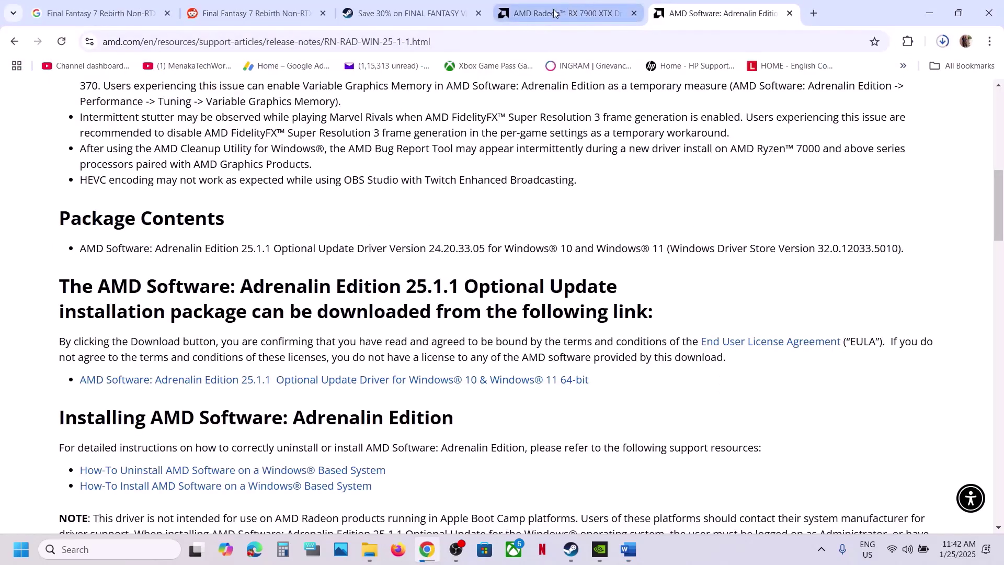
{"action": "left_click", "coordinate": [556, 13]}
{"action": "scroll", "coordinate": [355, 315], "scroll_direction": "up", "scroll_amount": 2}
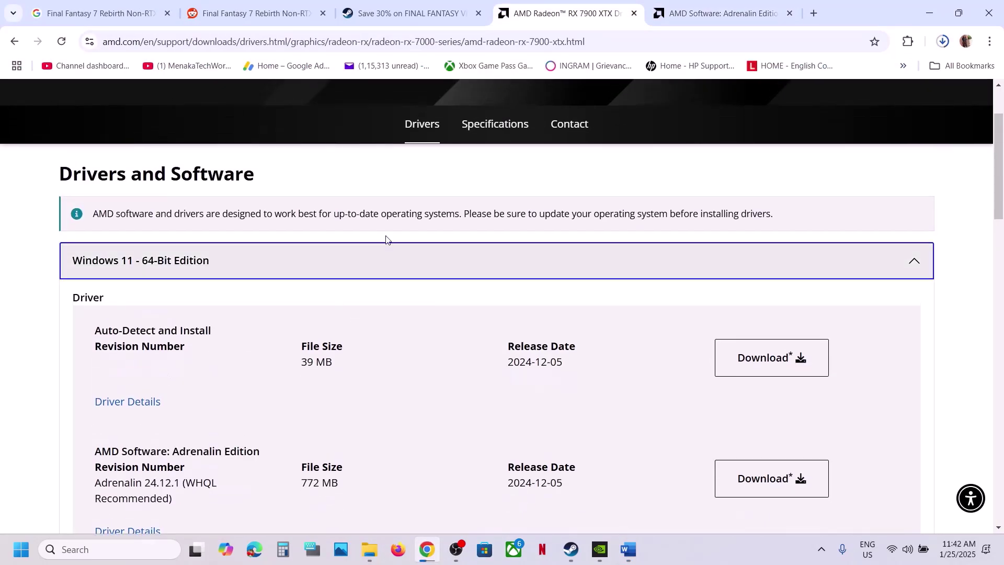
{"action": "left_click", "coordinate": [15, 41]}
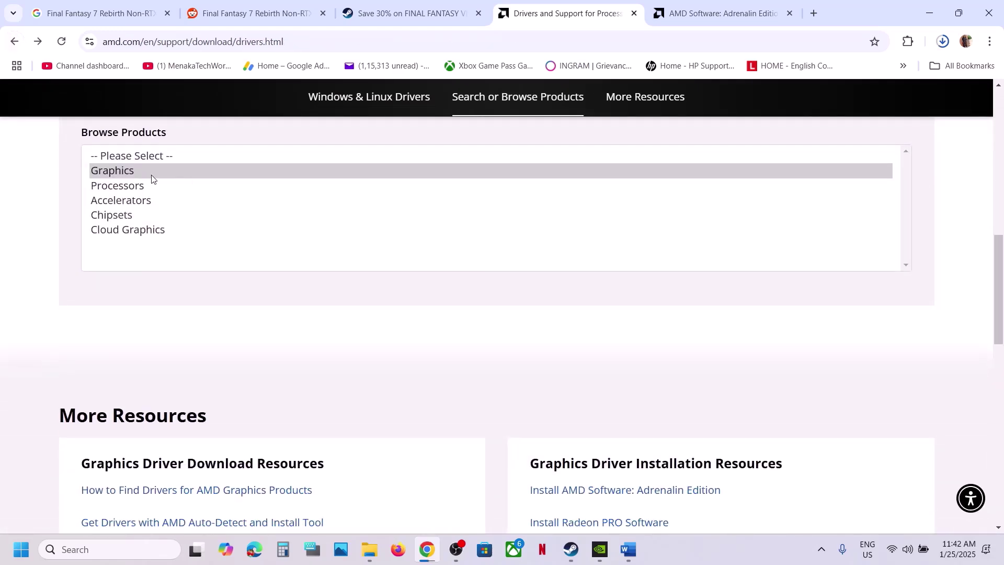
{"action": "left_click", "coordinate": [152, 177]}
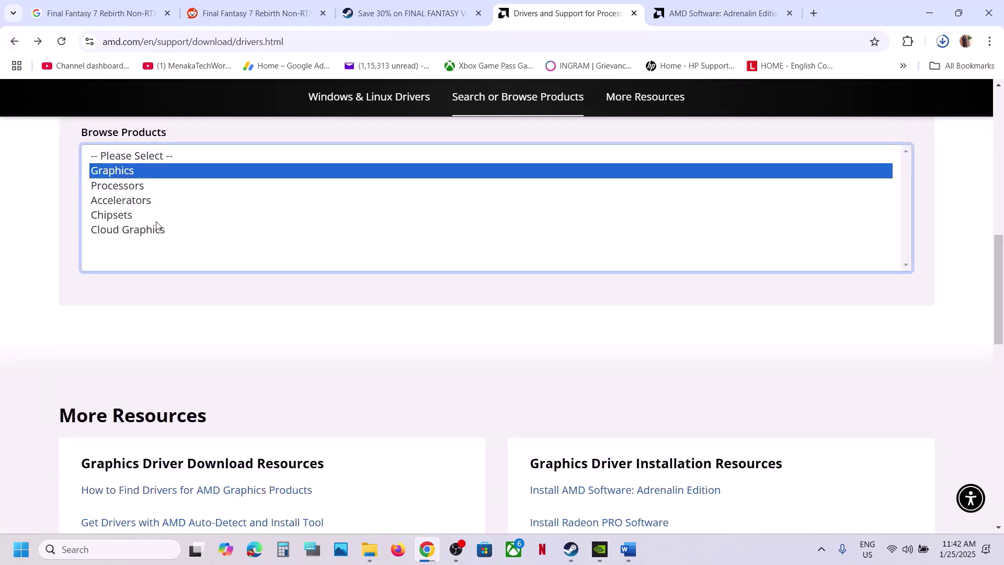
{"action": "scroll", "coordinate": [156, 225], "scroll_direction": "up", "scroll_amount": 3}
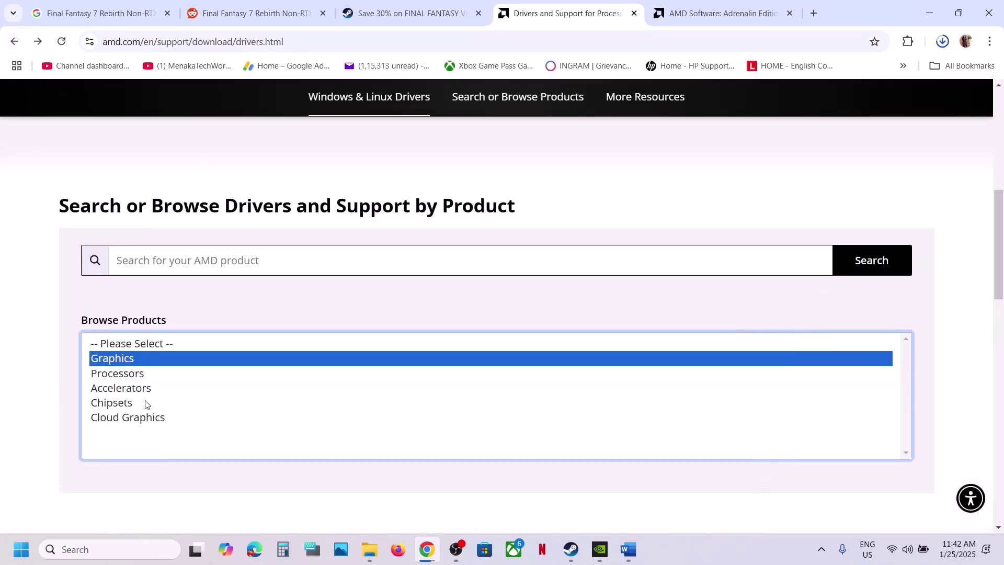
{"action": "left_click", "coordinate": [15, 42]}
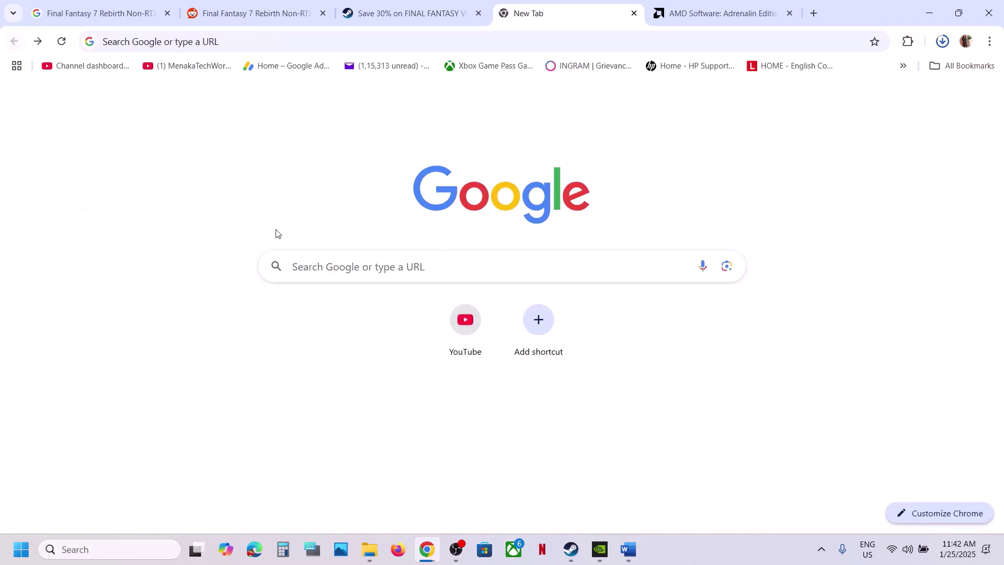
{"action": "left_click", "coordinate": [37, 41]}
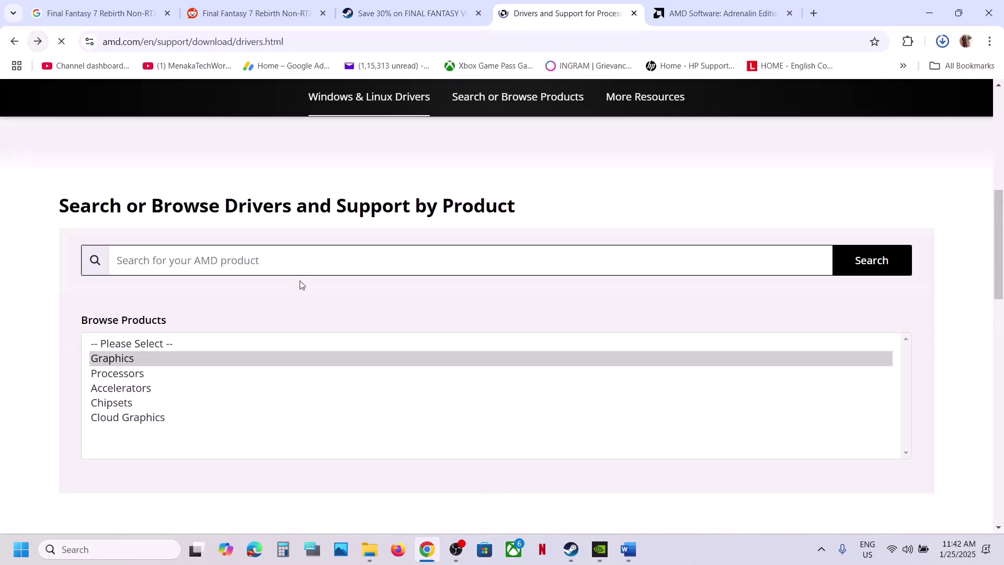
Open the driver page for Graphics, Radeon RX, Radeon RX 7000 Series, AMD Radeon RX 7900 XTX
{"action": "left_click", "coordinate": [132, 375]}
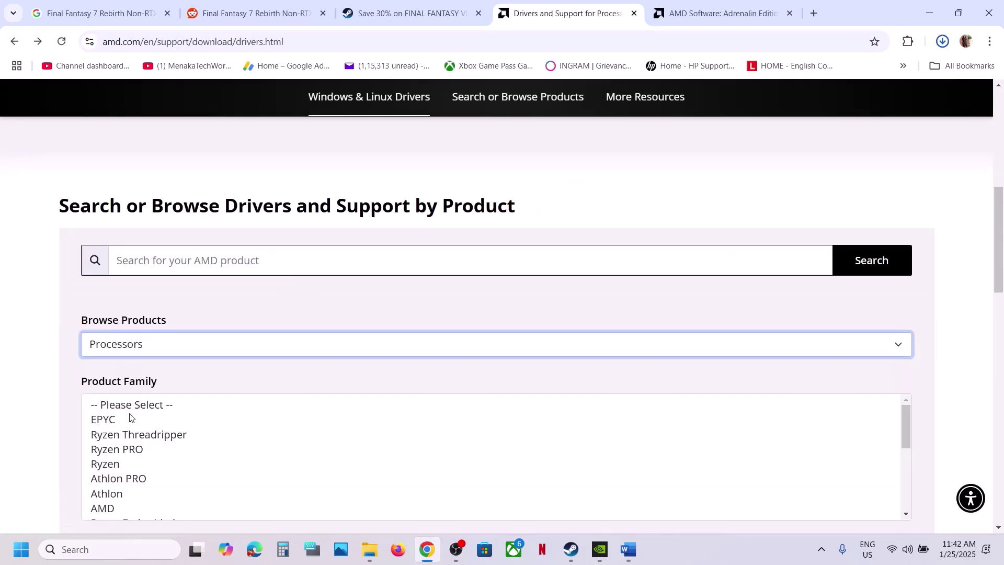
{"action": "left_click", "coordinate": [130, 350]}
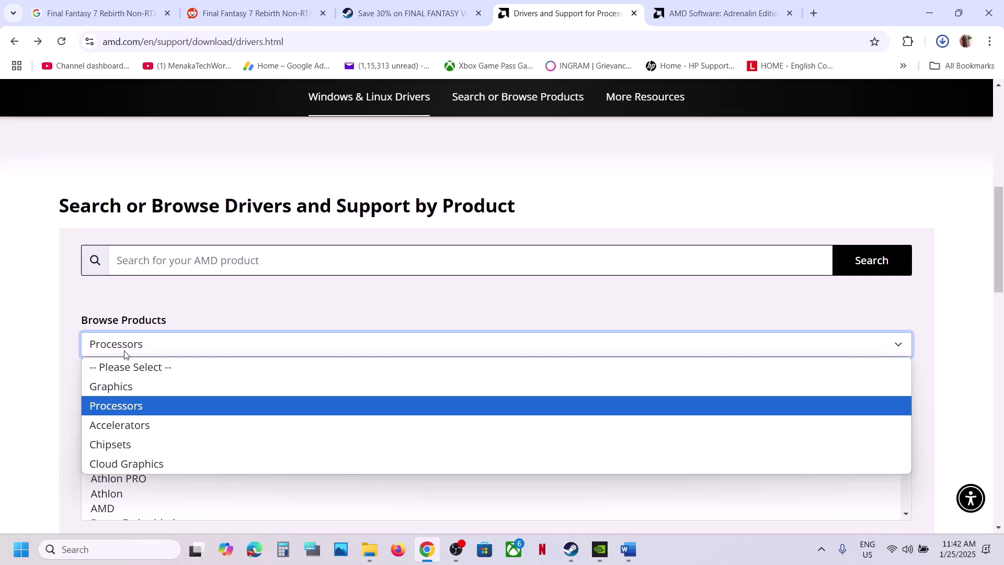
{"action": "left_click", "coordinate": [117, 385]}
{"action": "left_click", "coordinate": [139, 420]}
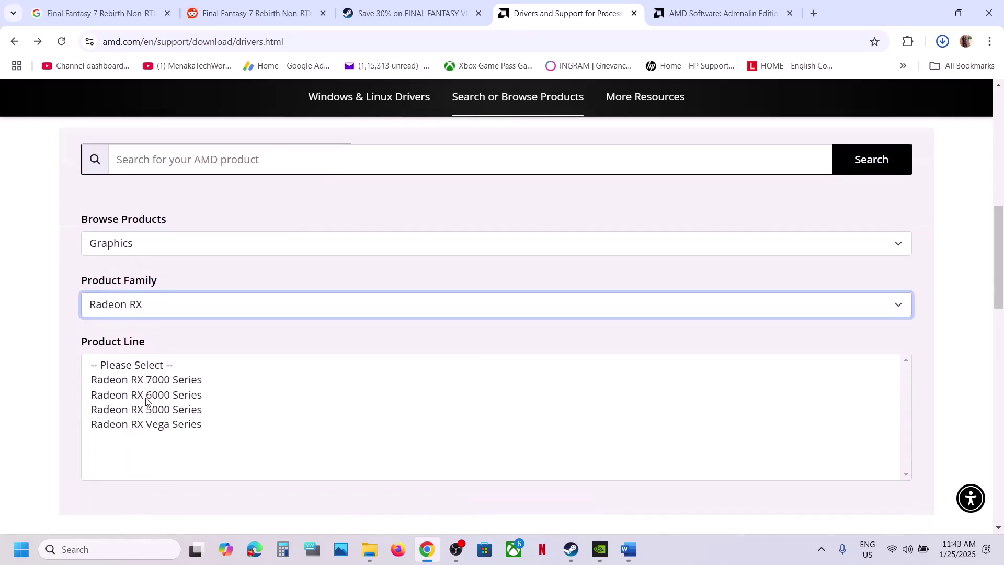
{"action": "left_click", "coordinate": [144, 385]}
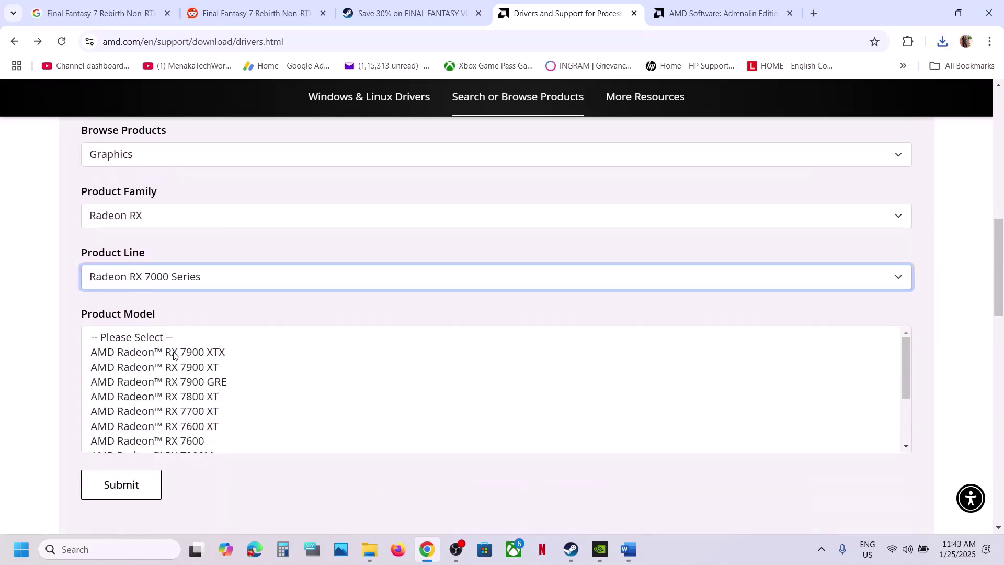
{"action": "left_click", "coordinate": [173, 353]}
{"action": "left_click", "coordinate": [123, 393]}
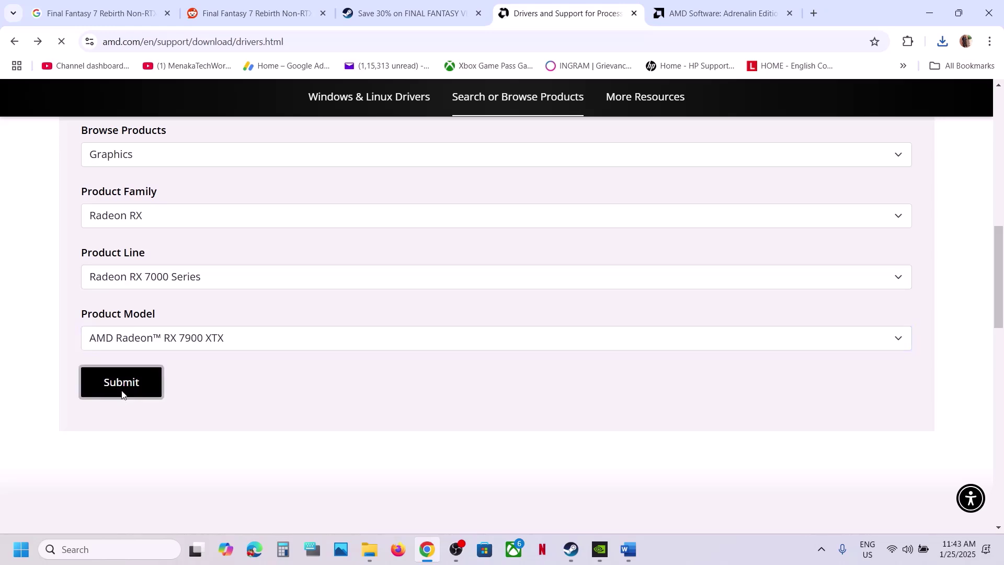
{"action": "left_click", "coordinate": [163, 372]}
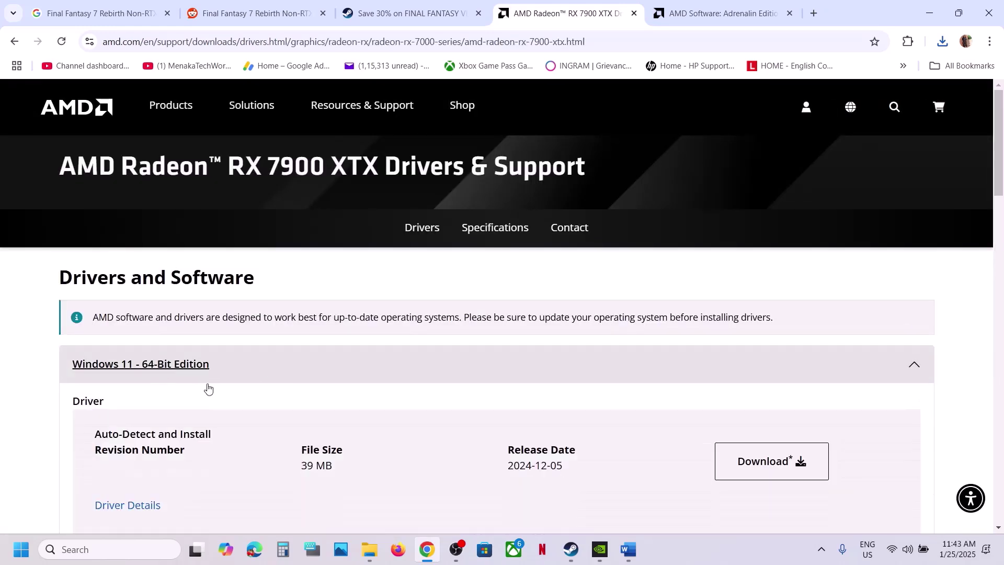
Open the previous drivers for the RX 7900 XTX and expand the Windows 11 - 64-Bit Edition list
{"action": "scroll", "coordinate": [208, 386], "scroll_direction": "down", "scroll_amount": 1}
{"action": "scroll", "coordinate": [208, 386], "scroll_direction": "down", "scroll_amount": 9}
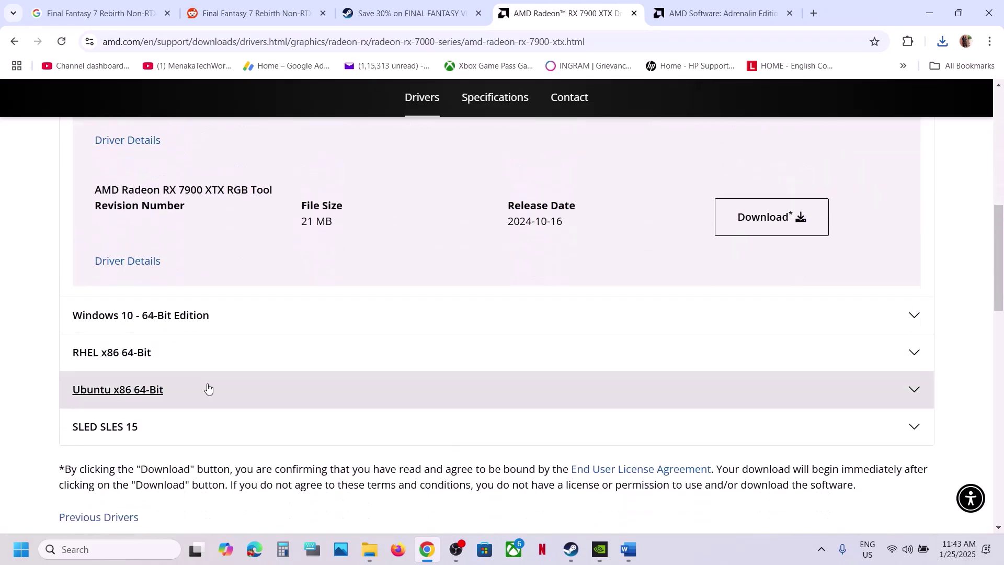
{"action": "scroll", "coordinate": [149, 400], "scroll_direction": "down", "scroll_amount": 2}
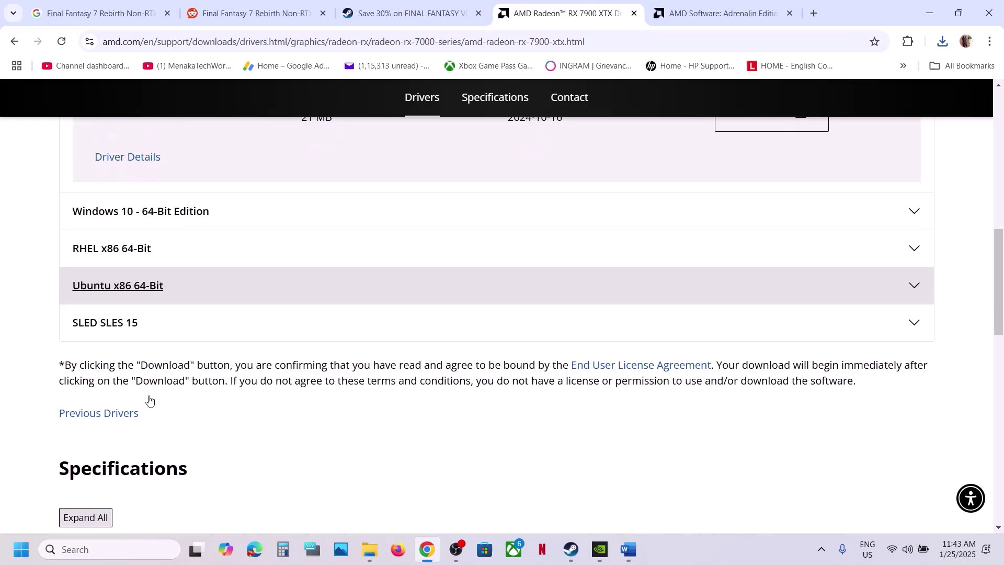
{"action": "left_click", "coordinate": [103, 418]}
{"action": "scroll", "coordinate": [272, 407], "scroll_direction": "down", "scroll_amount": 3}
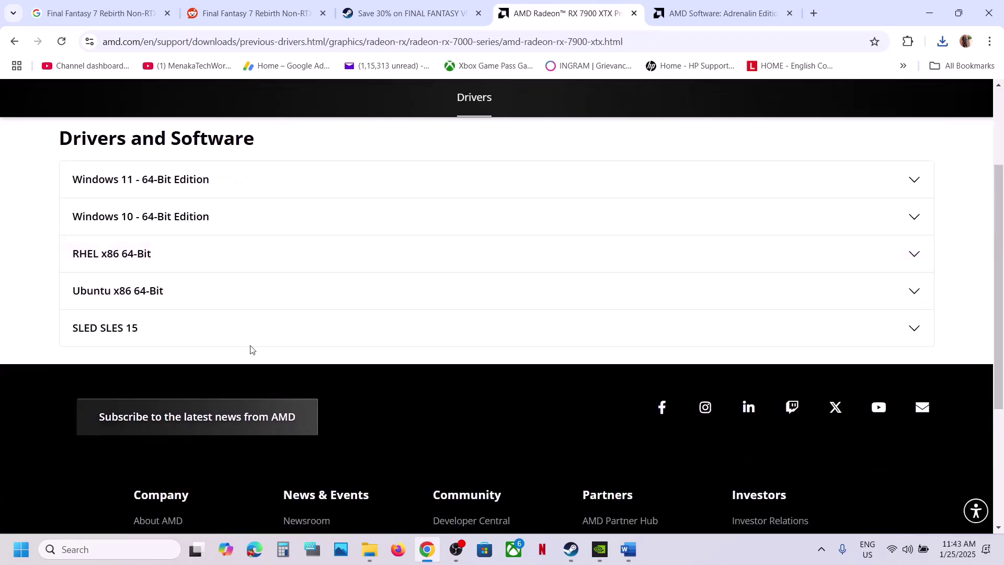
{"action": "left_click", "coordinate": [138, 181]}
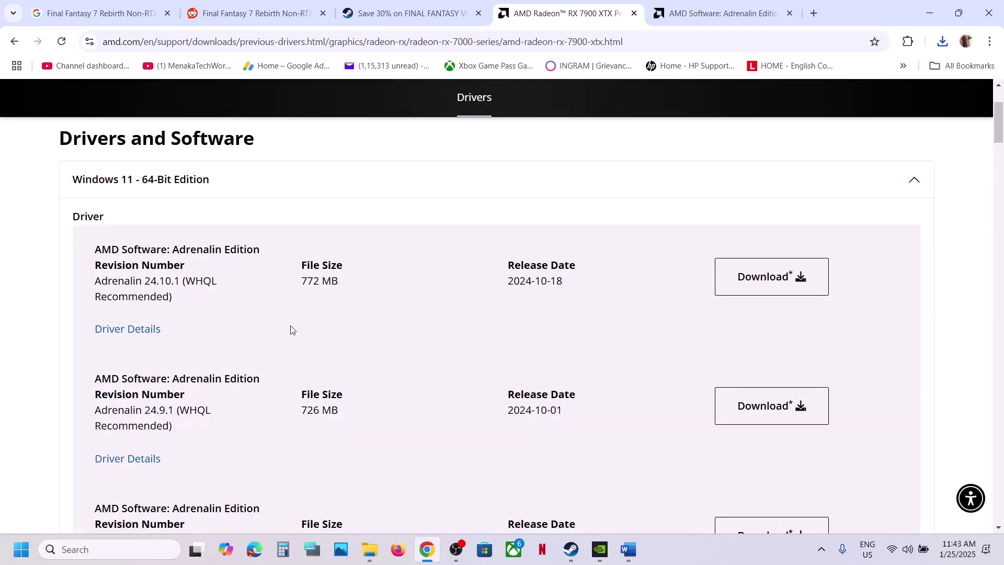
Find Adrenalin 24.8.1 and 24.7.1 among the previous Windows 11 drivers and highlight each revision number
{"action": "scroll", "coordinate": [291, 330], "scroll_direction": "down", "scroll_amount": 2}
{"action": "scroll", "coordinate": [291, 329], "scroll_direction": "down", "scroll_amount": 3}
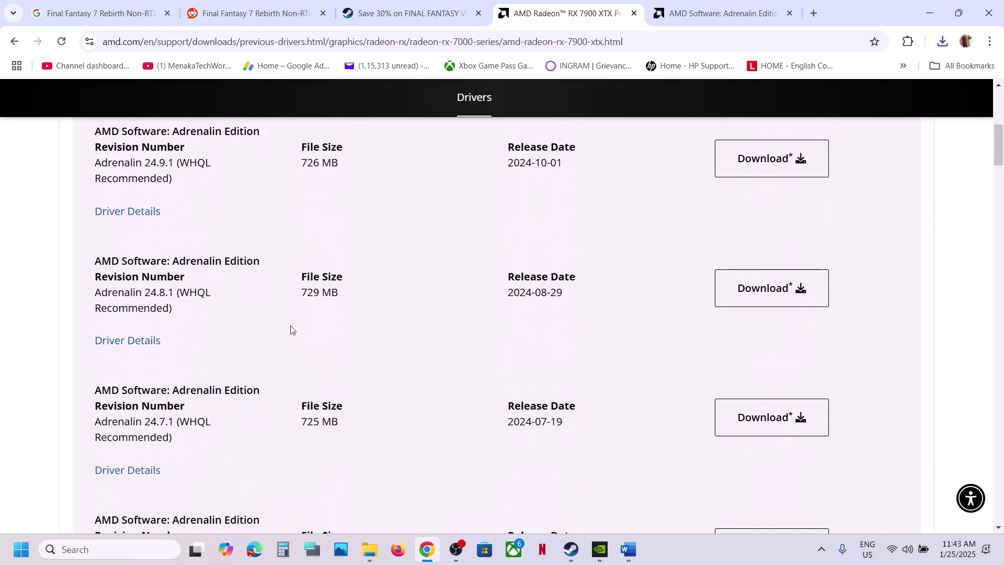
{"action": "left_click_drag", "start_coordinate": [148, 291], "coordinate": [181, 293]}
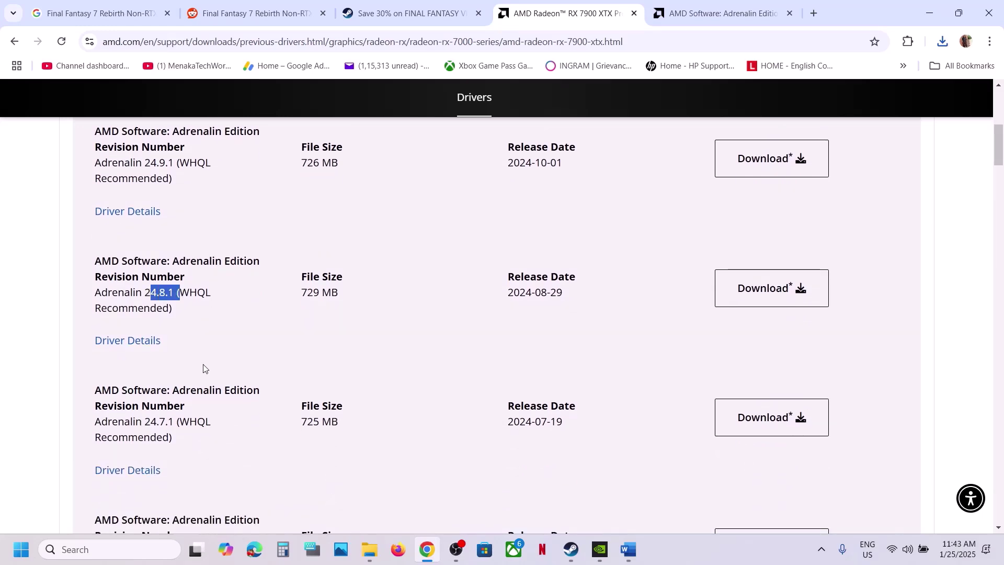
{"action": "scroll", "coordinate": [202, 370], "scroll_direction": "down", "scroll_amount": 1}
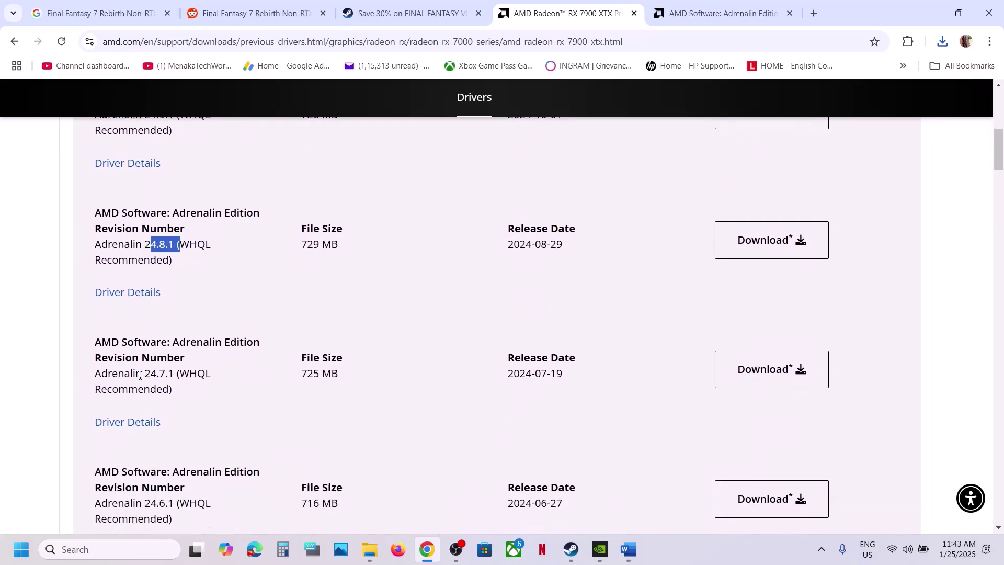
{"action": "left_click_drag", "start_coordinate": [140, 375], "coordinate": [183, 376]}
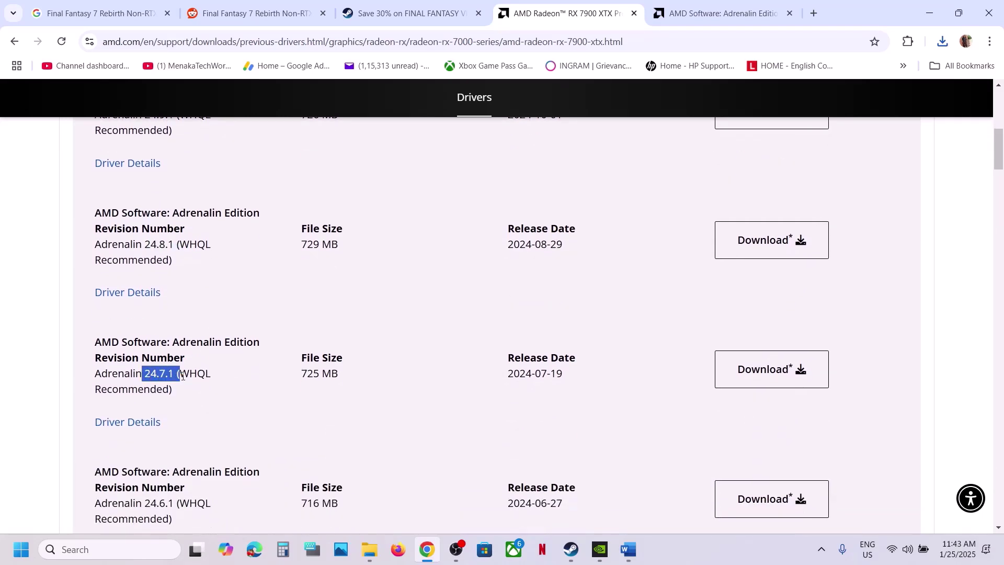
Switch to the Word document and highlight "Verify the game files." in Step 14
{"action": "left_click", "coordinate": [628, 549]}
{"action": "scroll", "coordinate": [265, 366], "scroll_direction": "down", "scroll_amount": 4}
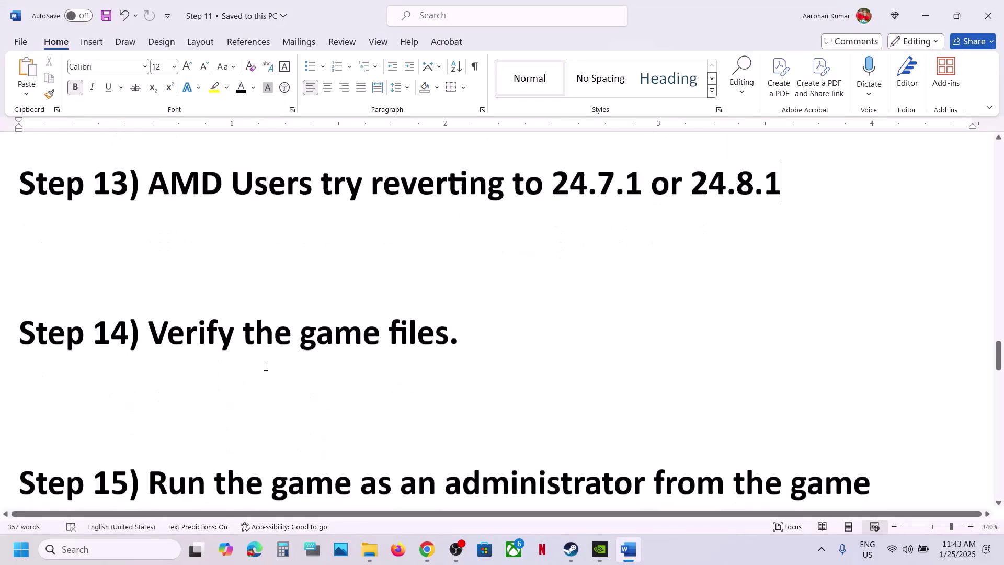
{"action": "left_click_drag", "start_coordinate": [169, 301], "coordinate": [459, 308]}
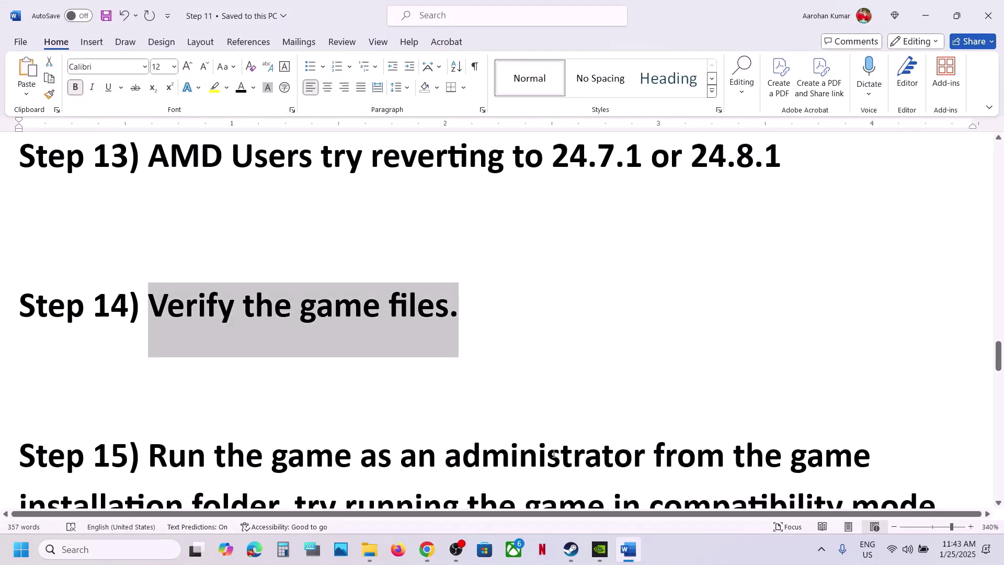
Switch to Steam, view the file verification option in FINAL FANTASY VII REBIRTH's Installed Files properties, and close the properties without verifying
{"action": "left_click", "coordinate": [571, 549]}
{"action": "right_click", "coordinate": [64, 318]}
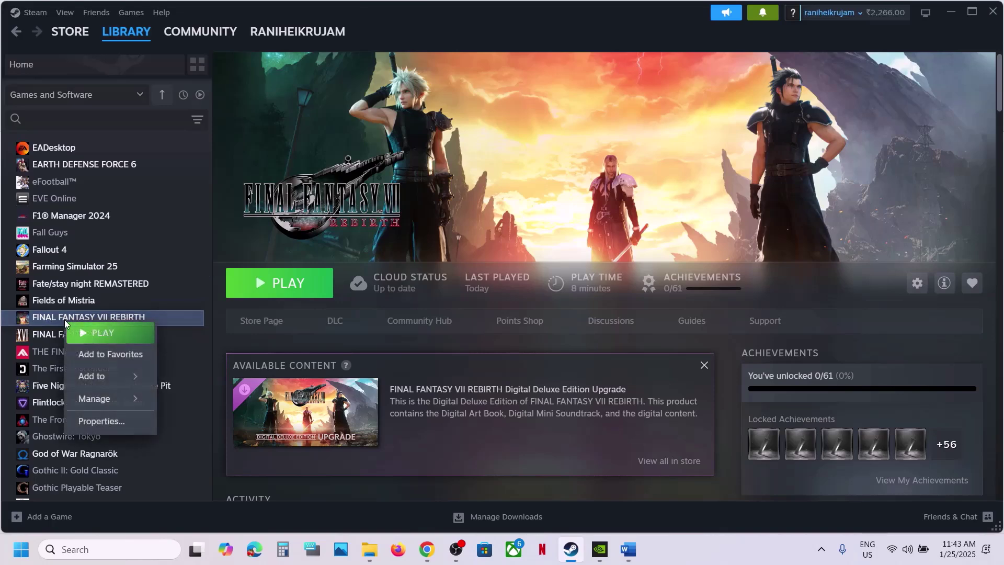
{"action": "left_click", "coordinate": [110, 420]}
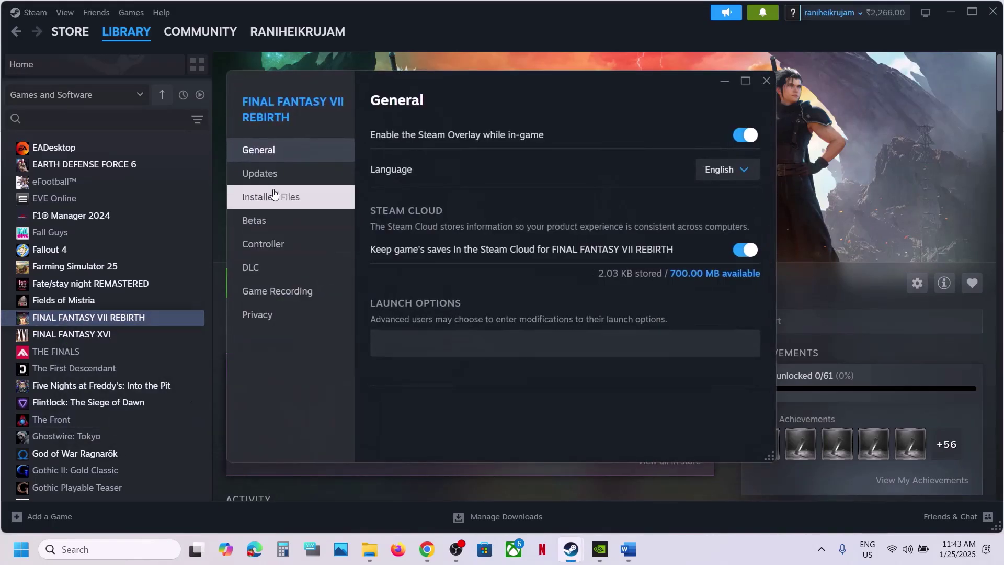
{"action": "left_click", "coordinate": [283, 197]}
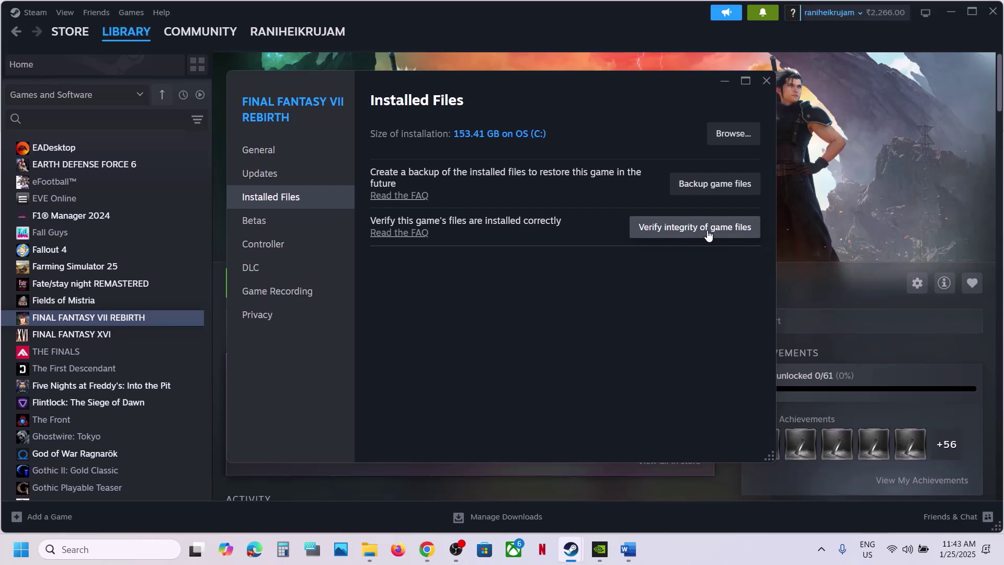
{"action": "left_click", "coordinate": [767, 81]}
Return to the Word document and highlight the Step 15 instruction on running the game as an administrator
{"action": "left_click", "coordinate": [628, 550]}
{"action": "scroll", "coordinate": [384, 404], "scroll_direction": "down", "scroll_amount": 1}
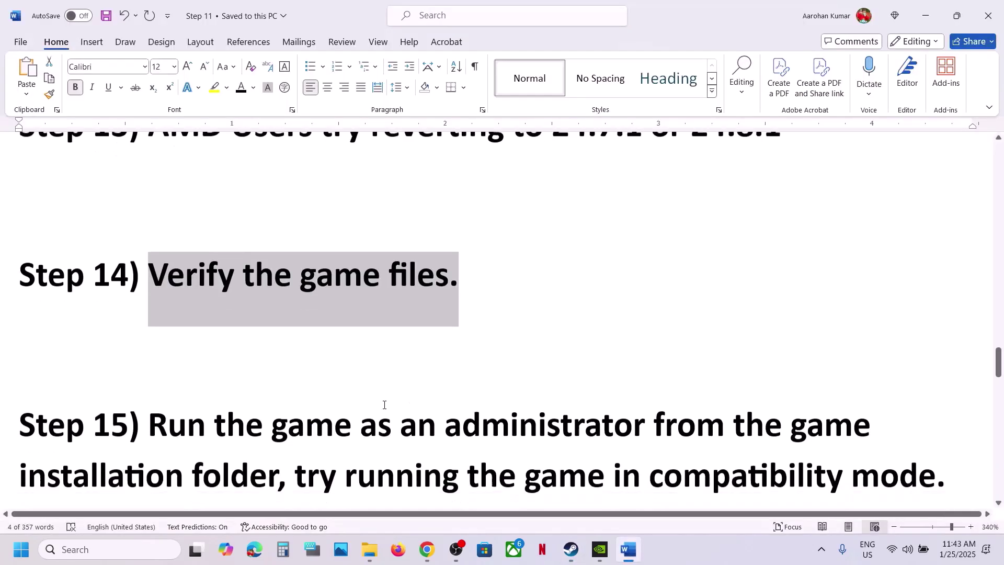
{"action": "scroll", "coordinate": [384, 405], "scroll_direction": "down", "scroll_amount": 2}
{"action": "left_click_drag", "start_coordinate": [204, 307], "coordinate": [286, 369]}
Switch to Steam, browse the local files of FINAL FANTASY VII REBIRTH, and select the ff7rebirth application in the installation folder
{"action": "left_click", "coordinate": [579, 556]}
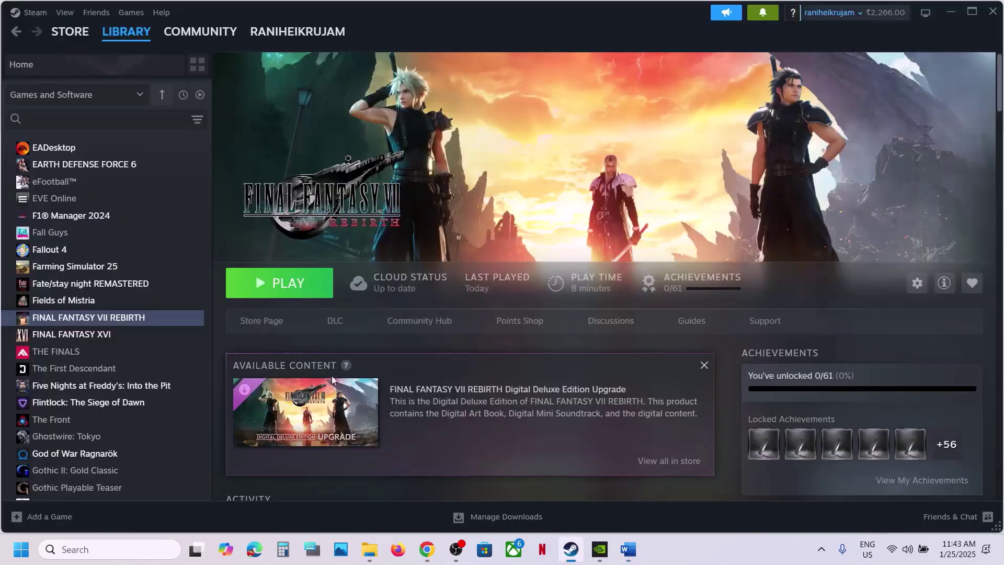
{"action": "right_click", "coordinate": [115, 322]}
{"action": "mouse_move", "coordinate": [162, 388]}
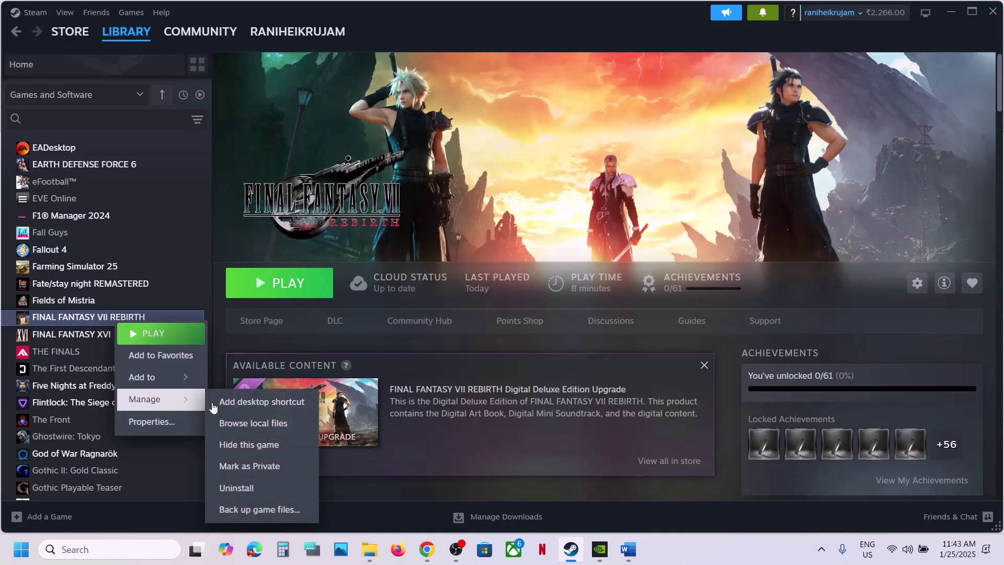
{"action": "left_click", "coordinate": [258, 422]}
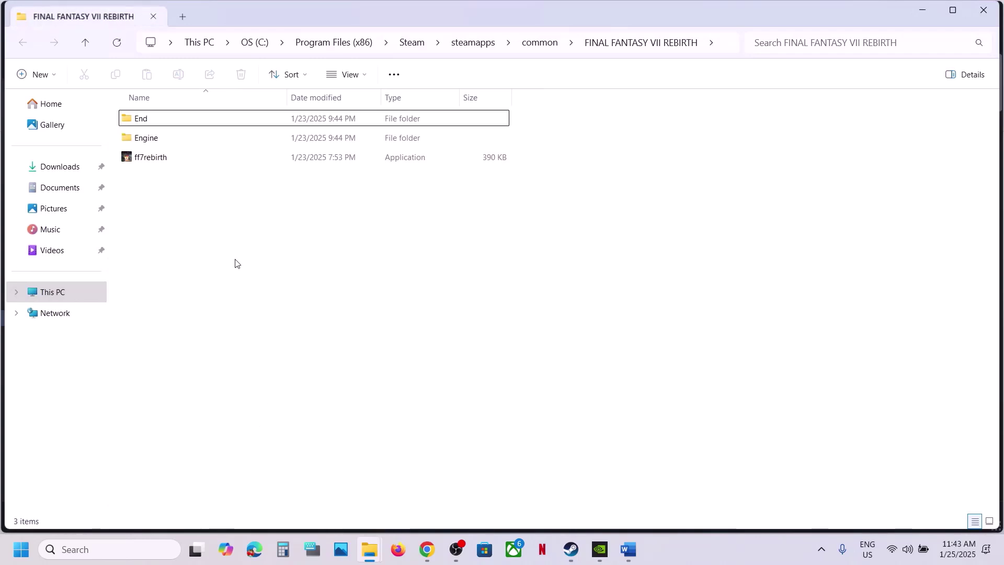
{"action": "right_click", "coordinate": [166, 159]}
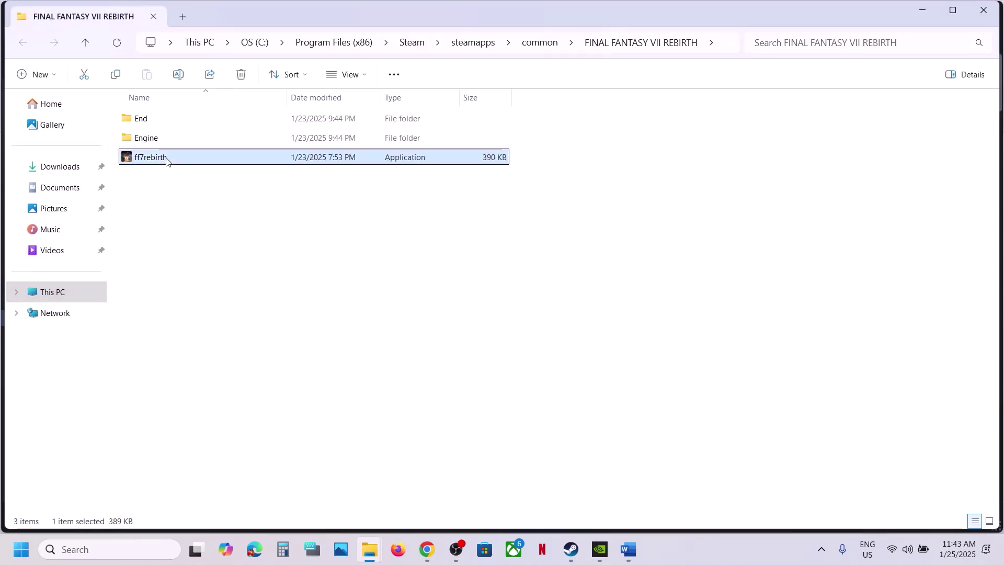
{"action": "left_click", "coordinate": [152, 260]}
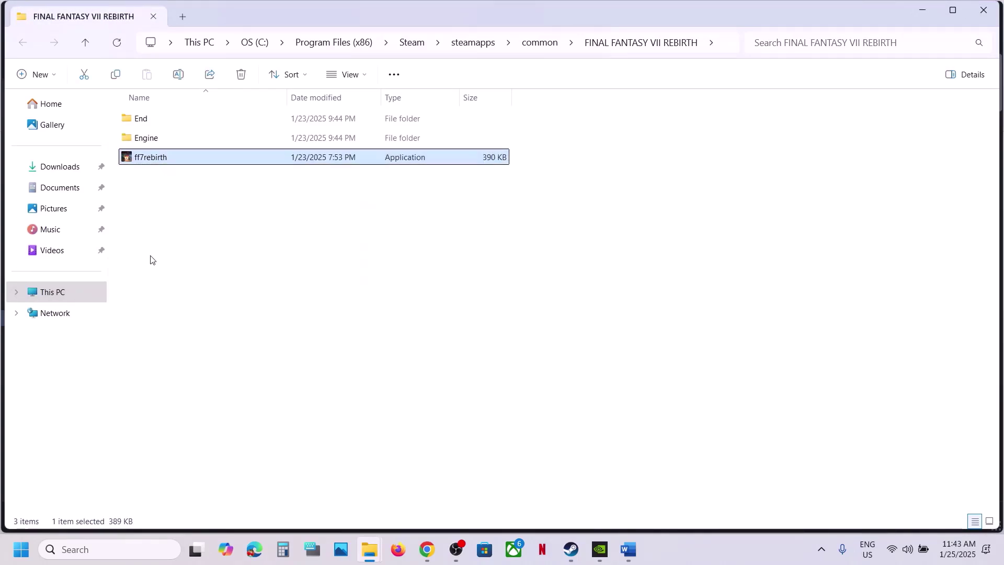
Open the Win64 folder inside End > Binaries in the game's installation folder
{"action": "left_click_drag", "start_coordinate": [151, 258], "coordinate": [146, 121]}
{"action": "left_click", "coordinate": [145, 121]}
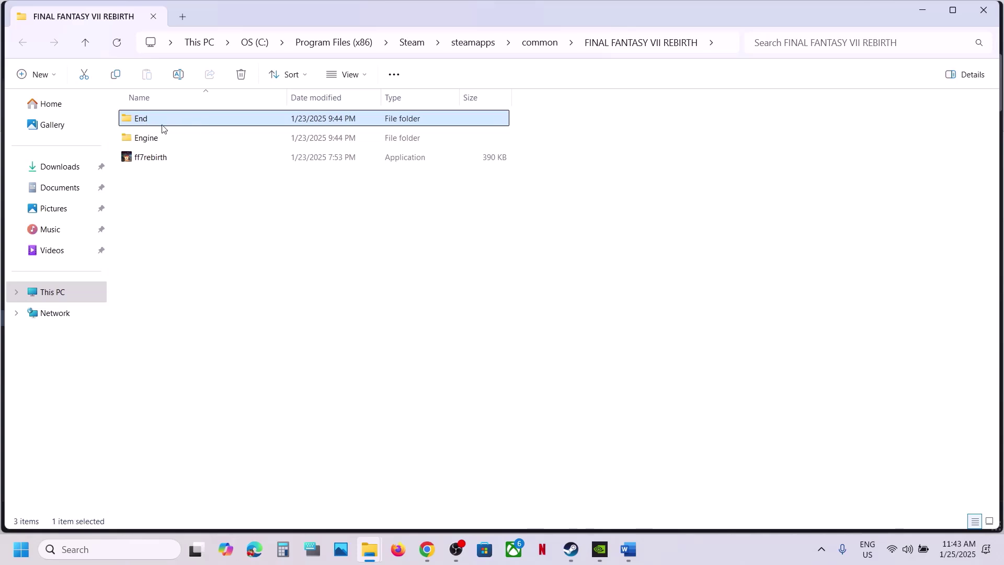
{"action": "double_click", "coordinate": [156, 121]}
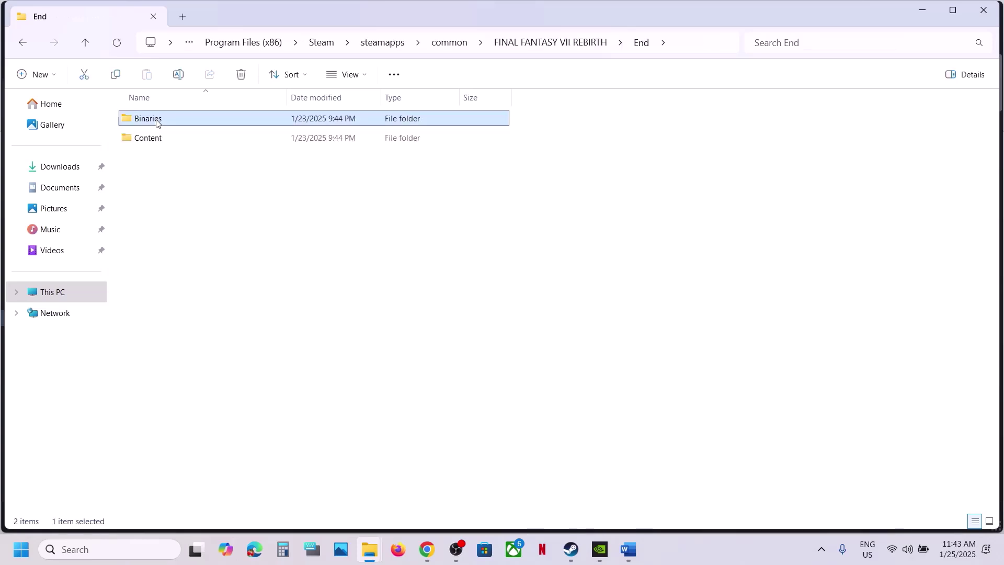
{"action": "double_click", "coordinate": [156, 120]}
{"action": "double_click", "coordinate": [156, 120]}
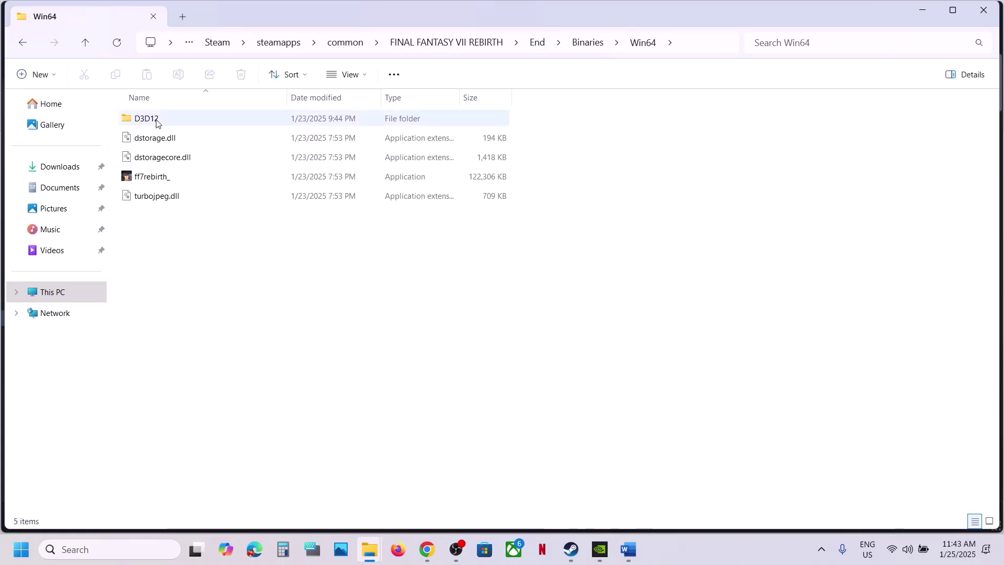
Set the ff7rebirth_ application in the Win64 folder to run as an administrator and apply the change
{"action": "right_click", "coordinate": [148, 181]}
{"action": "left_click", "coordinate": [223, 342]}
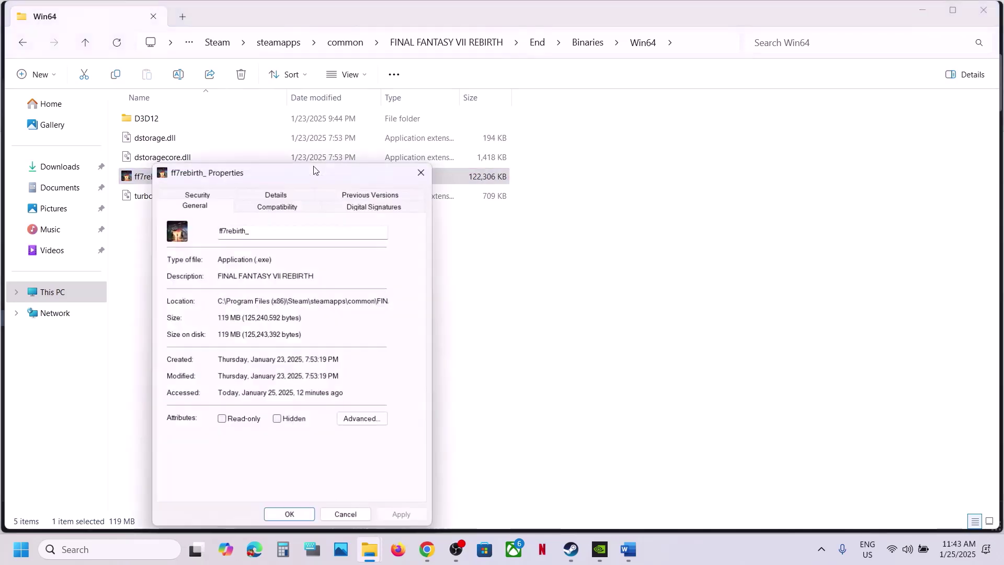
{"action": "left_click", "coordinate": [275, 205]}
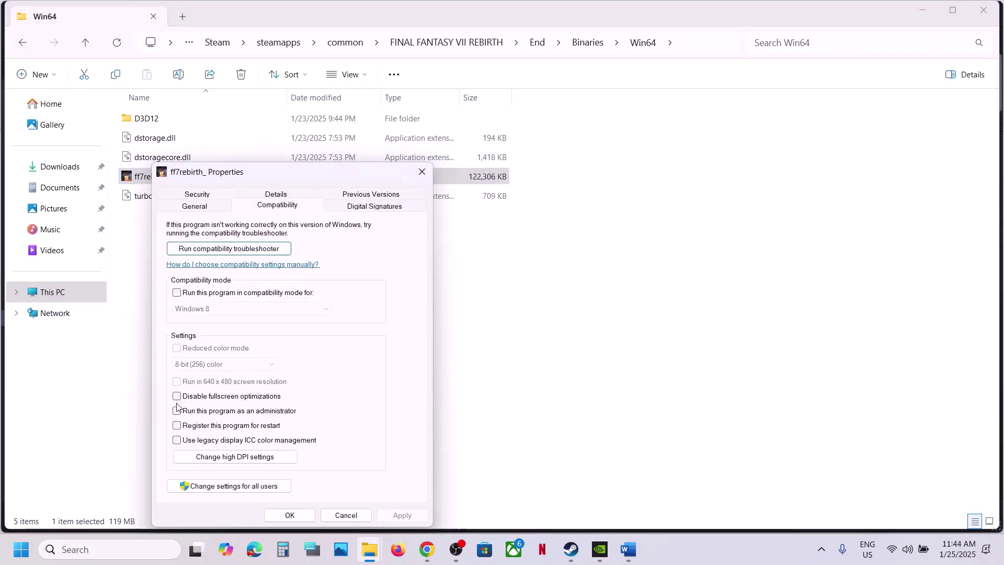
{"action": "left_click", "coordinate": [399, 515]}
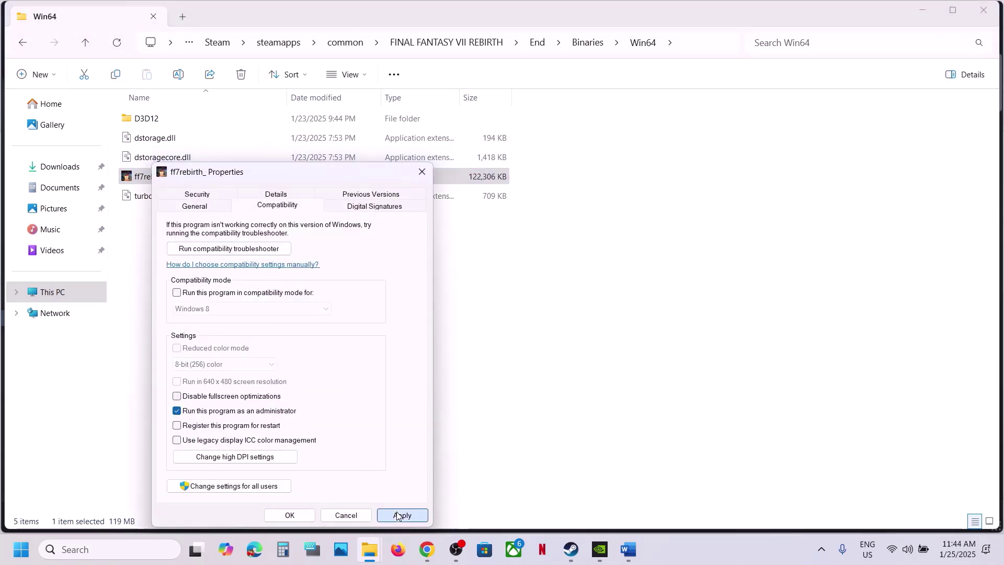
{"action": "left_click", "coordinate": [289, 515]}
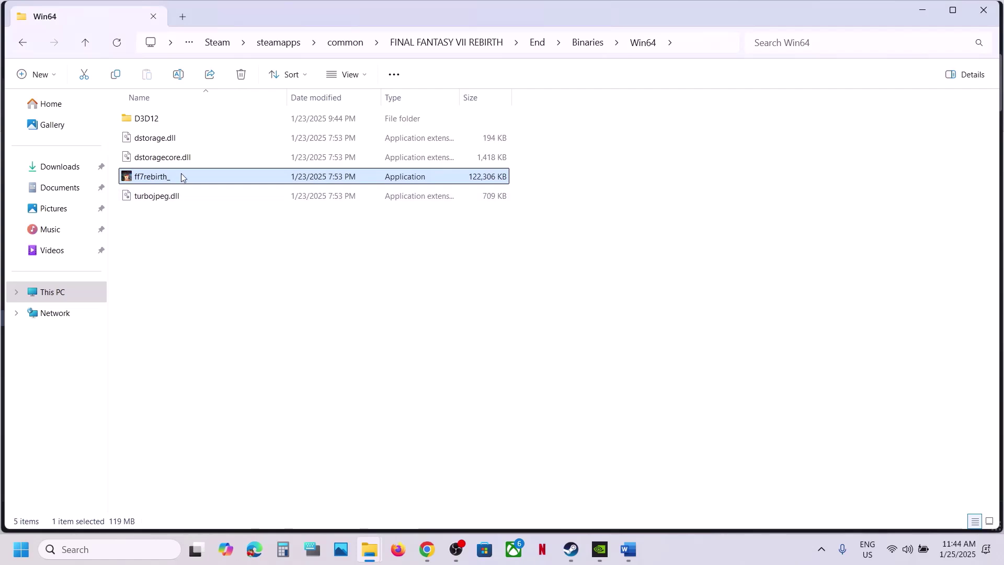
Reopen the compatibility properties of ff7rebirth_, enable compatibility mode for Windows 8, and apply it
{"action": "right_click", "coordinate": [181, 175]}
{"action": "left_click", "coordinate": [262, 349]}
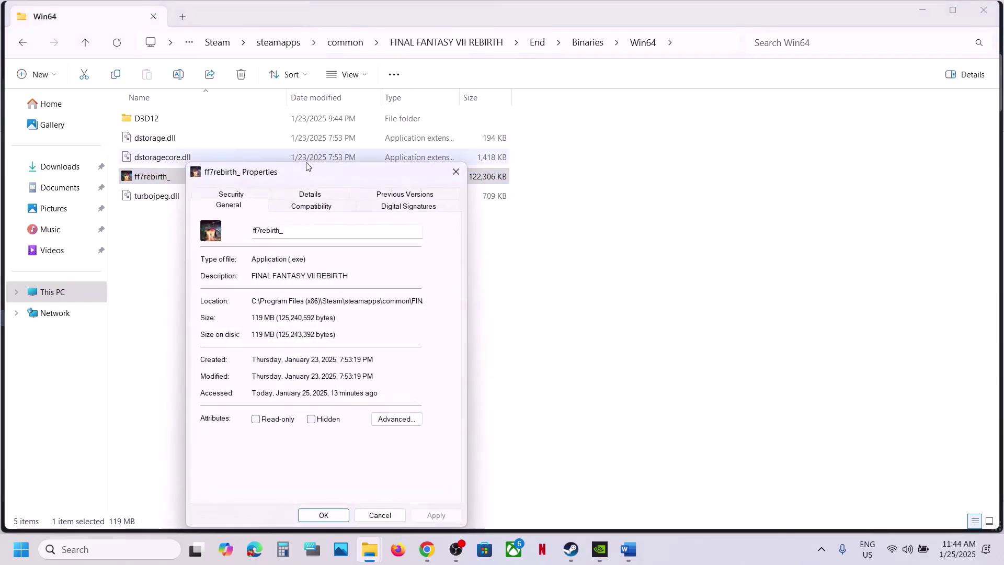
{"action": "left_click", "coordinate": [307, 205]}
{"action": "left_click", "coordinate": [212, 294]}
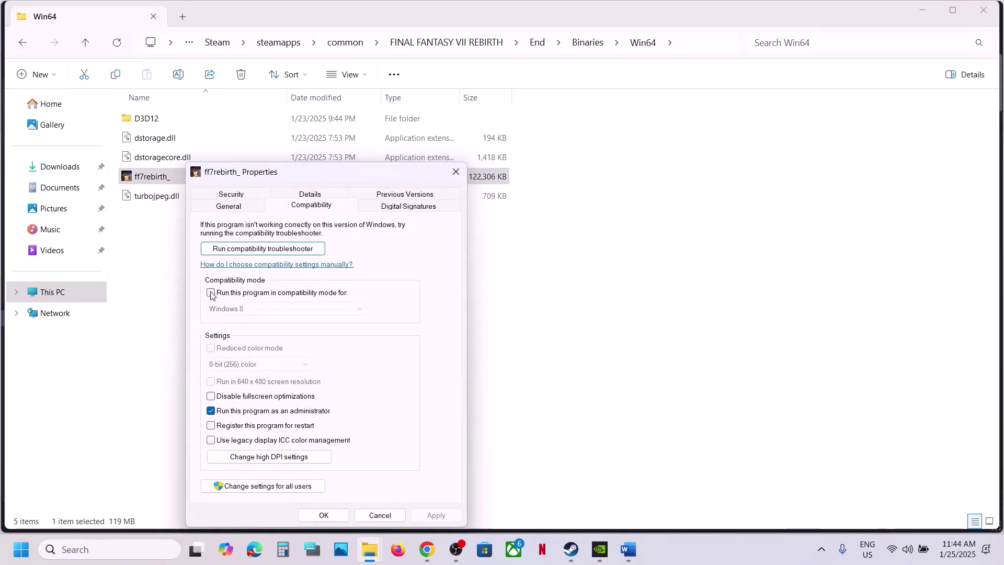
{"action": "left_click", "coordinate": [436, 515]}
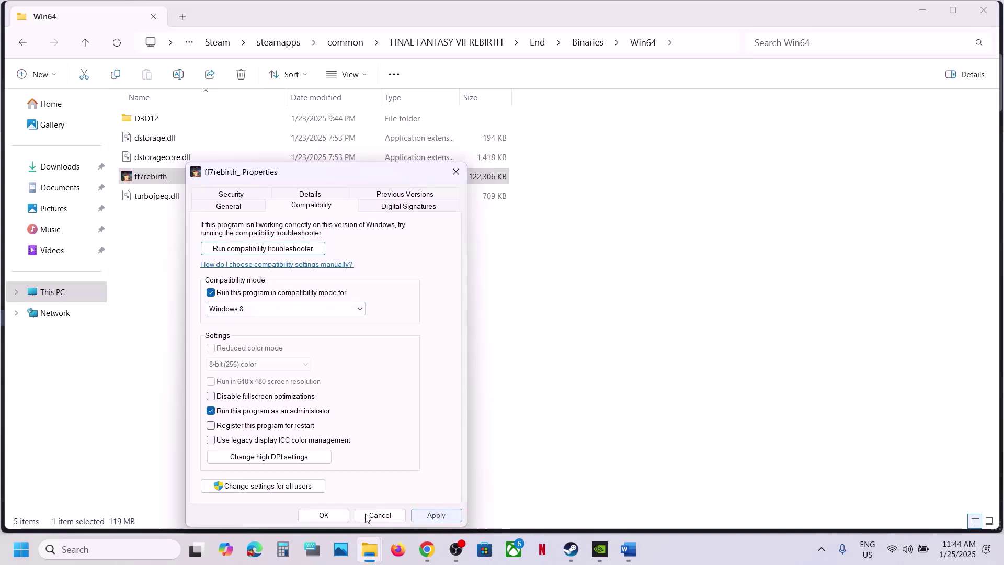
Change the compatibility mode of ff7rebirth_ to Windows 7, disable fullscreen optimizations, and apply the settings
{"action": "left_click", "coordinate": [254, 309]}
{"action": "left_click", "coordinate": [249, 352]}
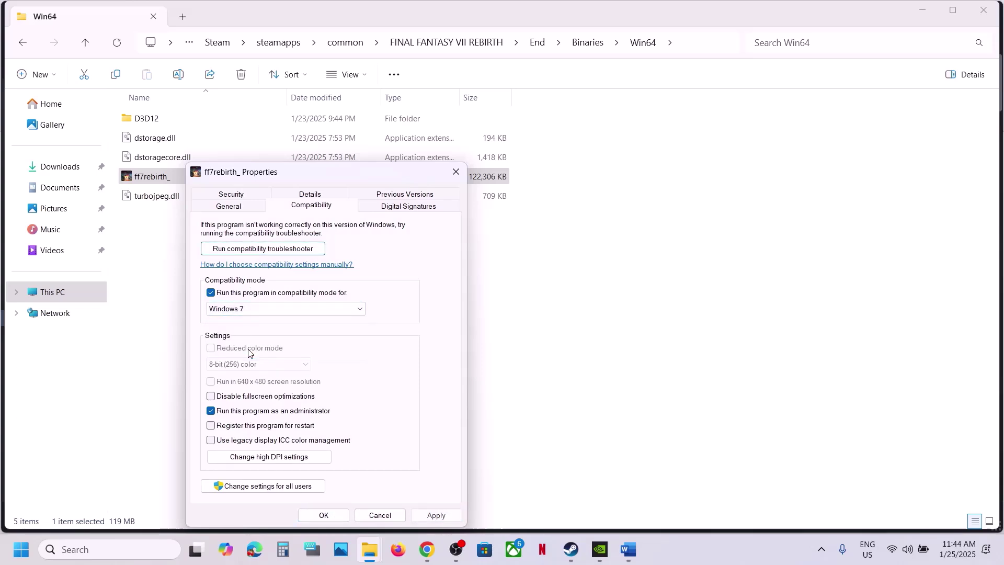
{"action": "left_click", "coordinate": [436, 515]}
{"action": "left_click", "coordinate": [425, 516]}
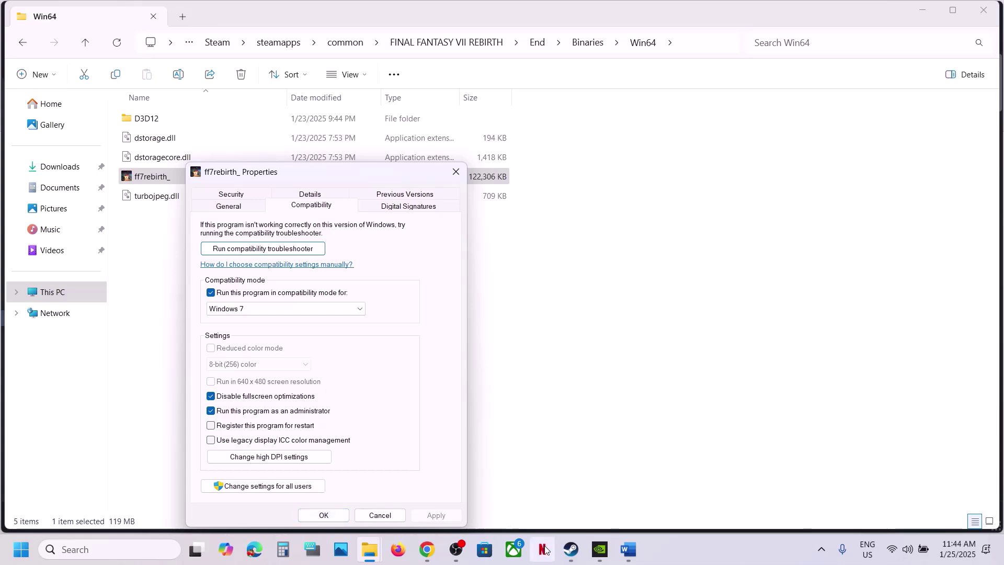
Turn off compatibility mode, the fullscreen optimizations option, and running as administrator for ff7rebirth_, and save the properties
{"action": "left_click", "coordinate": [212, 293]}
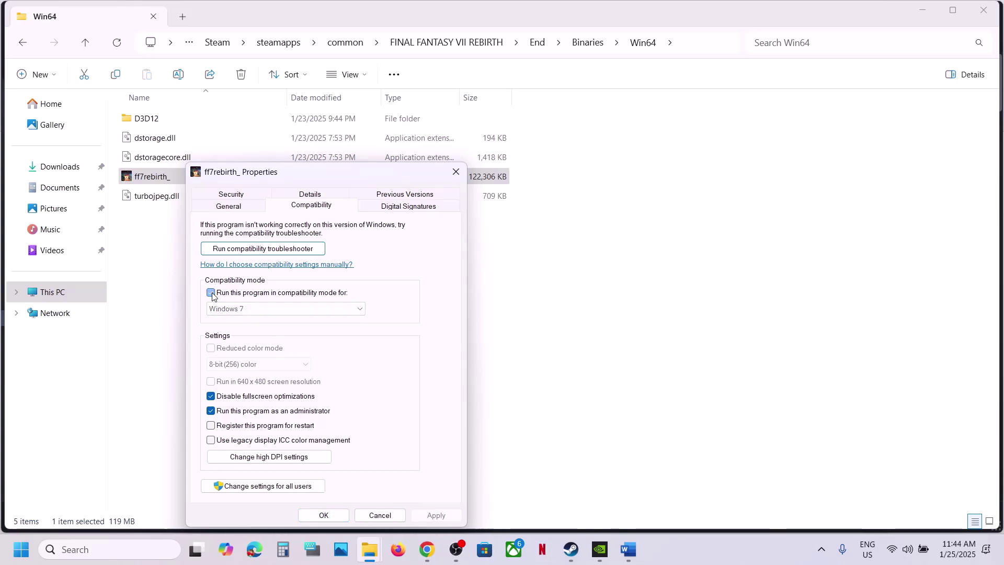
{"action": "left_click", "coordinate": [211, 398]}
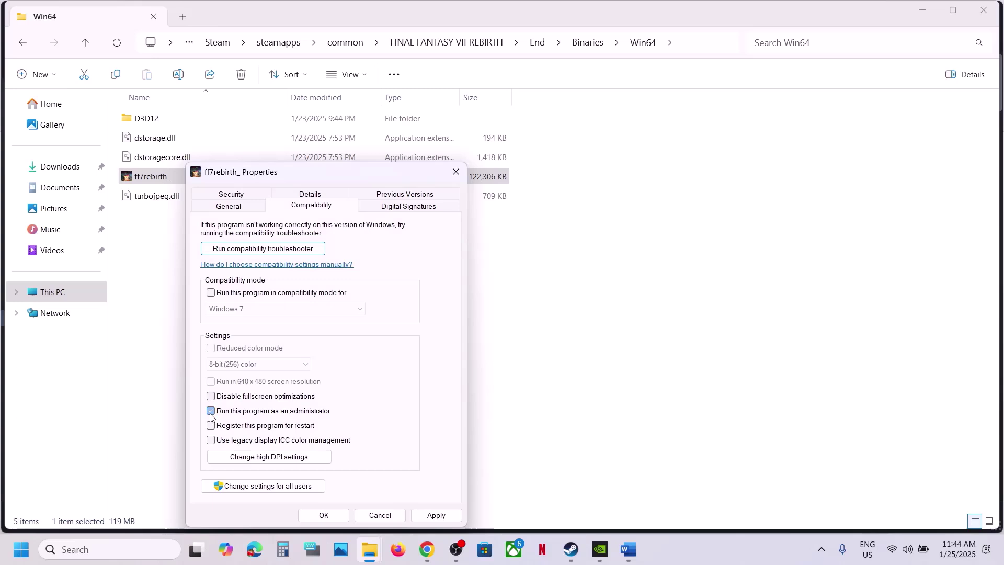
{"action": "left_click", "coordinate": [211, 412]}
{"action": "left_click", "coordinate": [437, 515]}
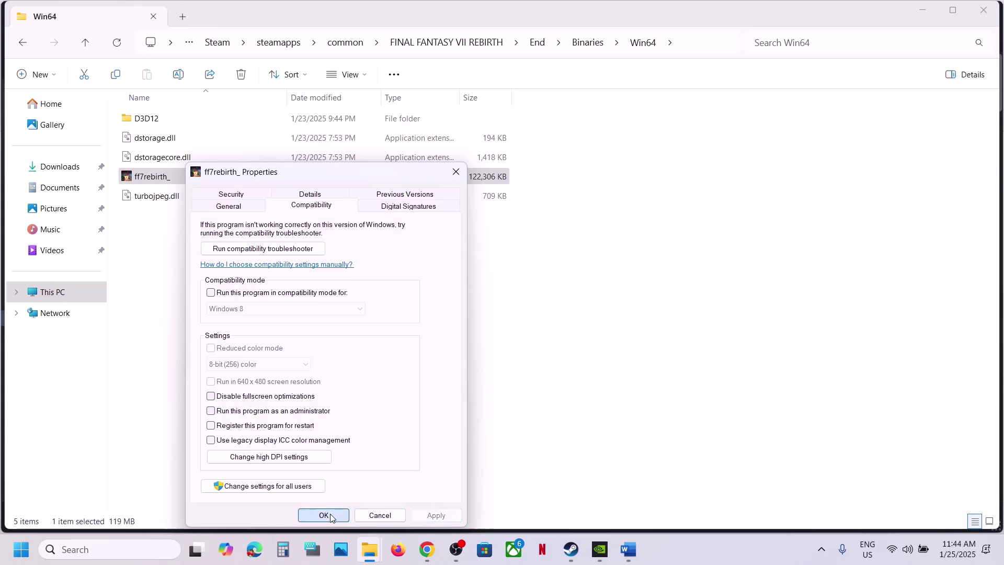
{"action": "left_click", "coordinate": [324, 515]}
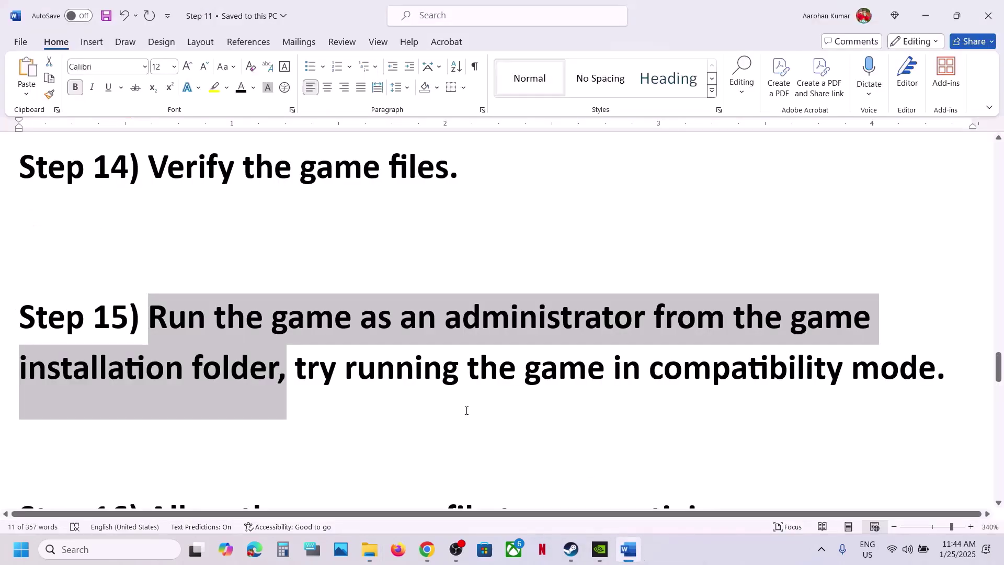
In the Word document, highlight the Step 16 instruction on allowing the game exe through the antivirus program and Windows Security
{"action": "scroll", "coordinate": [467, 411], "scroll_direction": "down", "scroll_amount": 2}
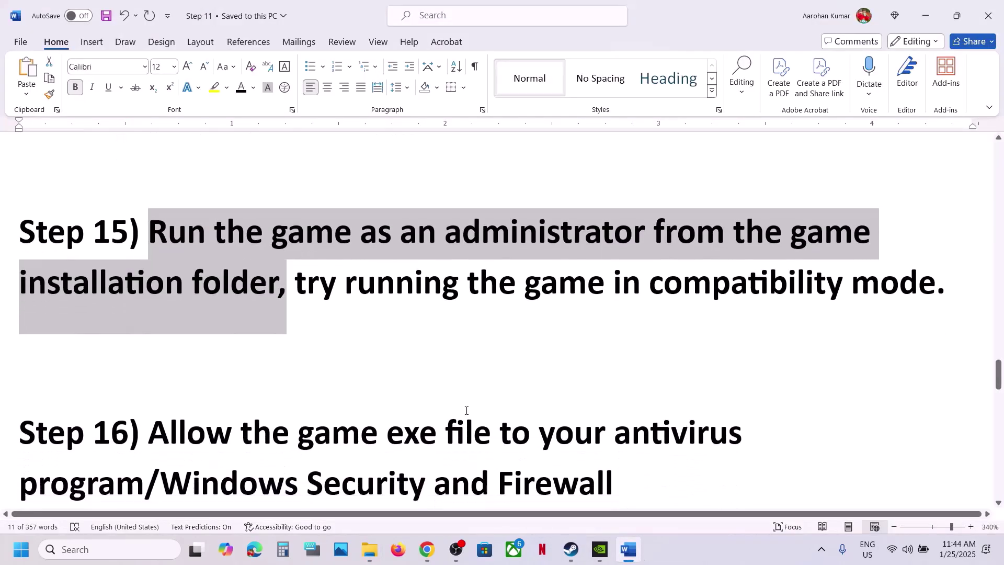
{"action": "scroll", "coordinate": [466, 411], "scroll_direction": "down", "scroll_amount": 2}
{"action": "left_click_drag", "start_coordinate": [159, 339], "coordinate": [145, 384]}
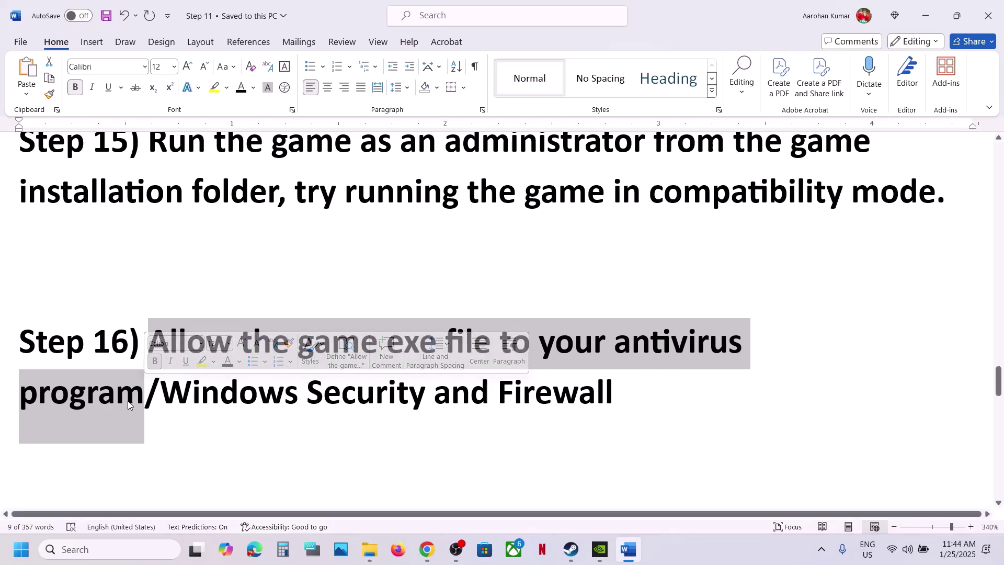
{"action": "left_click_drag", "start_coordinate": [157, 394], "coordinate": [498, 398]}
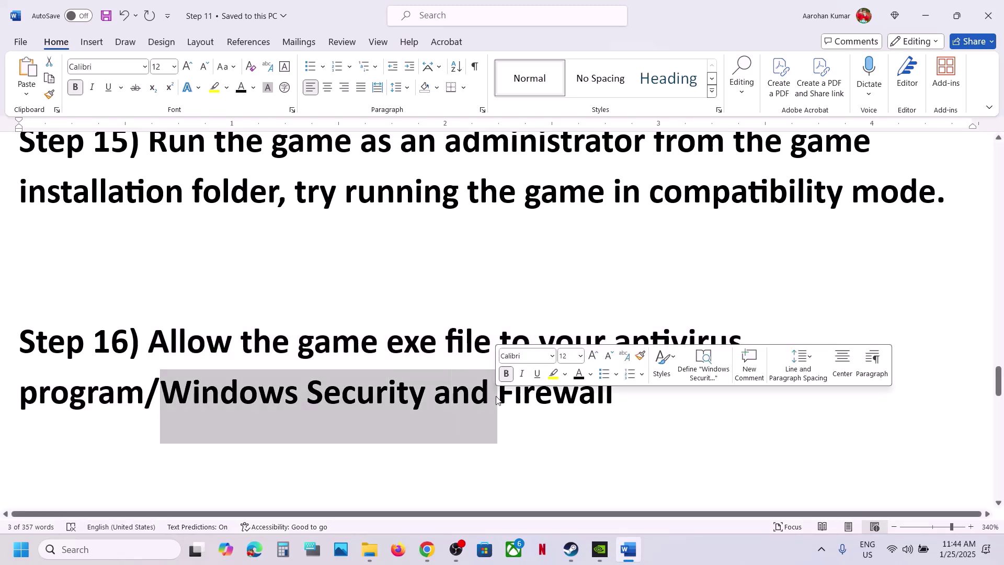
Switch to Windows Settings and open Virus & threat protection in Windows Security
{"action": "key", "text": "super+i"}
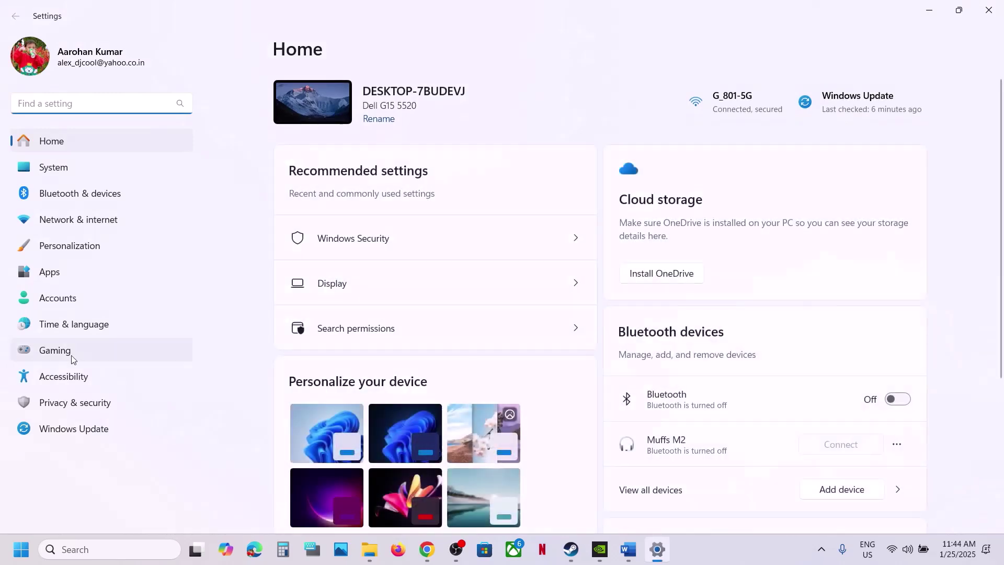
{"action": "left_click", "coordinate": [41, 403]}
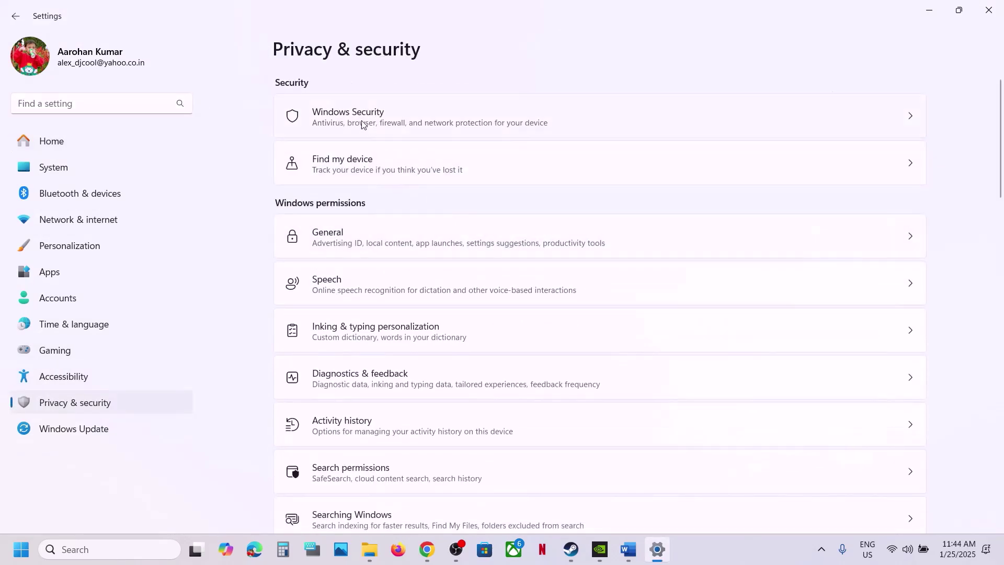
{"action": "left_click", "coordinate": [442, 116]}
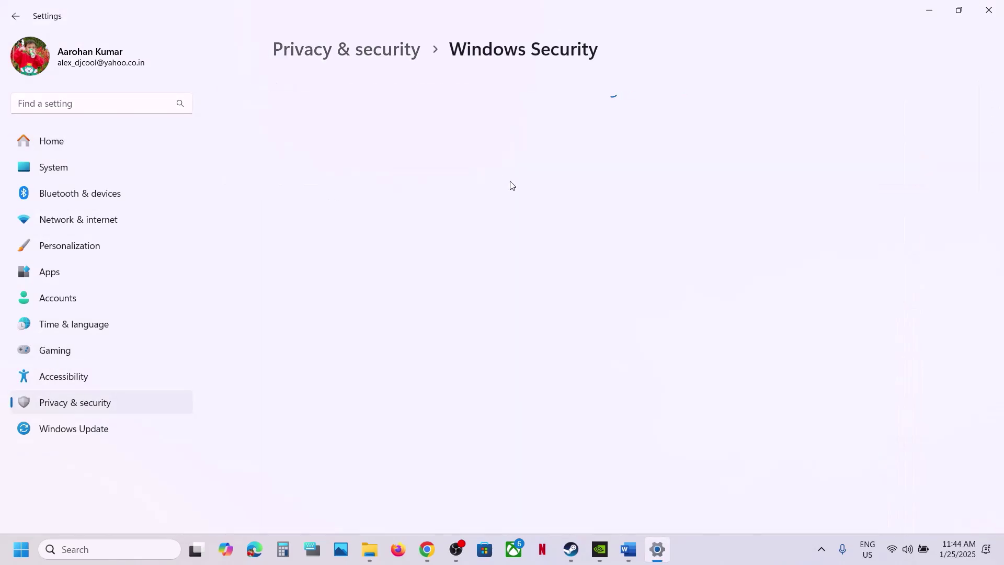
{"action": "left_click", "coordinate": [321, 196]}
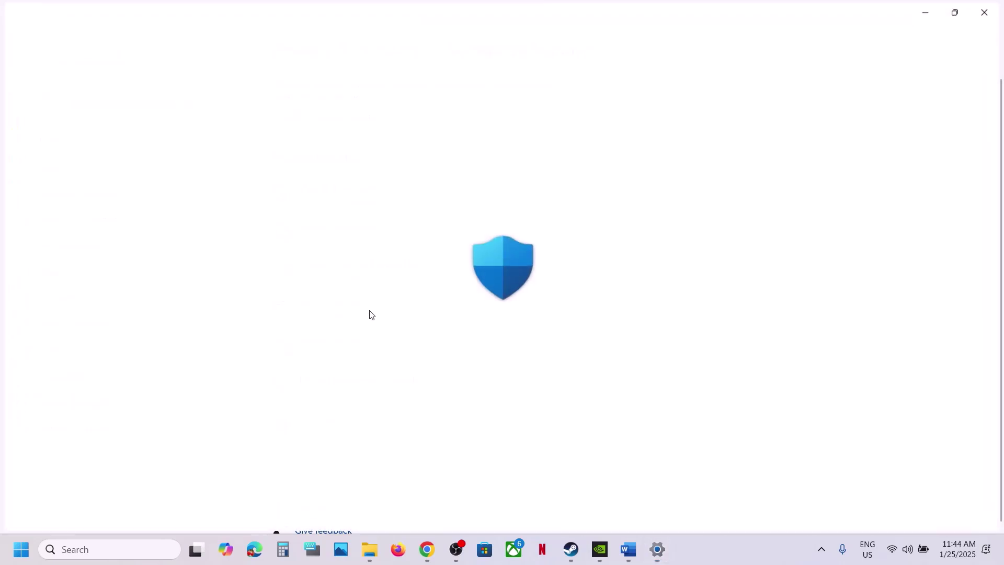
Open the page for allowing an app through Controlled folder access under Ransomware protection
{"action": "scroll", "coordinate": [365, 333], "scroll_direction": "down", "scroll_amount": 2}
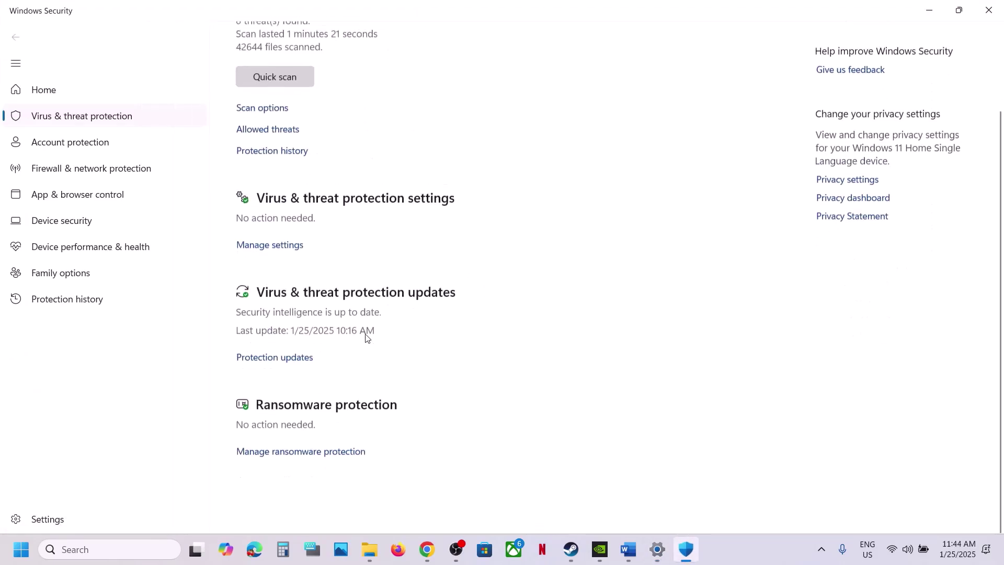
{"action": "scroll", "coordinate": [365, 340], "scroll_direction": "up", "scroll_amount": 1}
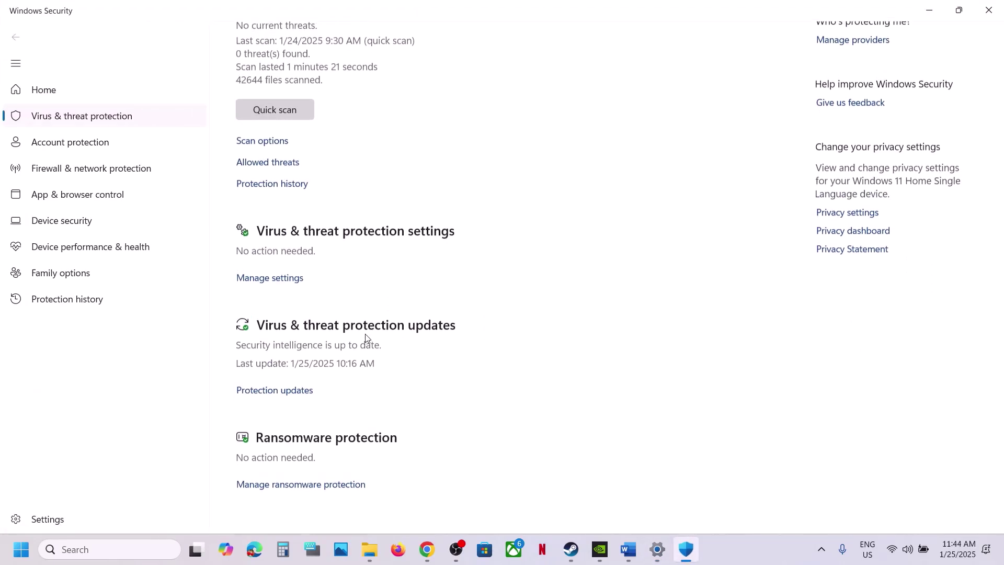
{"action": "left_click", "coordinate": [304, 491]}
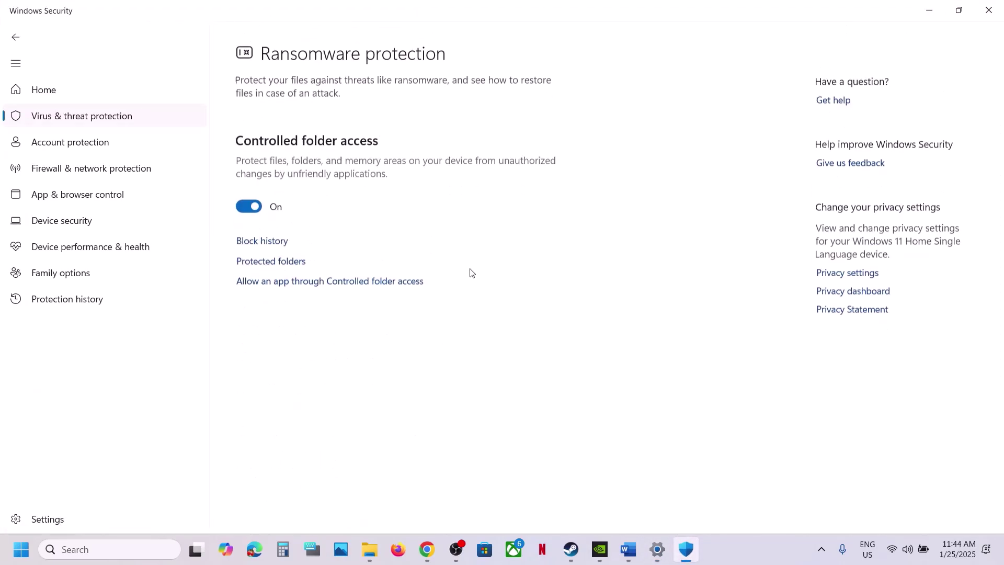
{"action": "left_click", "coordinate": [322, 277]}
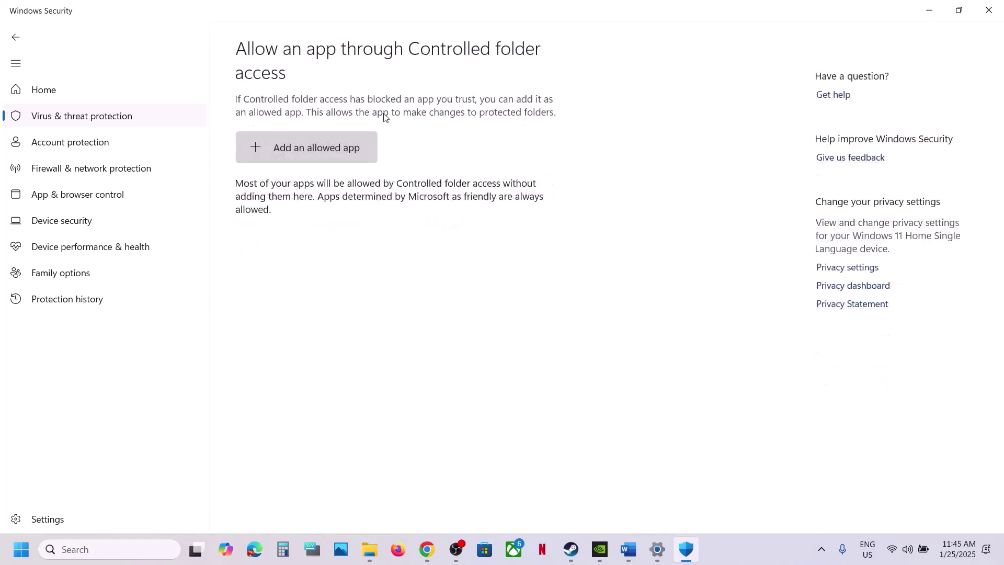
Add ff7rebirth from the FINAL FANTASY VII REBIRTH installation folder as an allowed app for Controlled folder access
{"action": "scroll", "coordinate": [312, 195], "scroll_direction": "down", "scroll_amount": 2}
{"action": "left_click", "coordinate": [327, 49]}
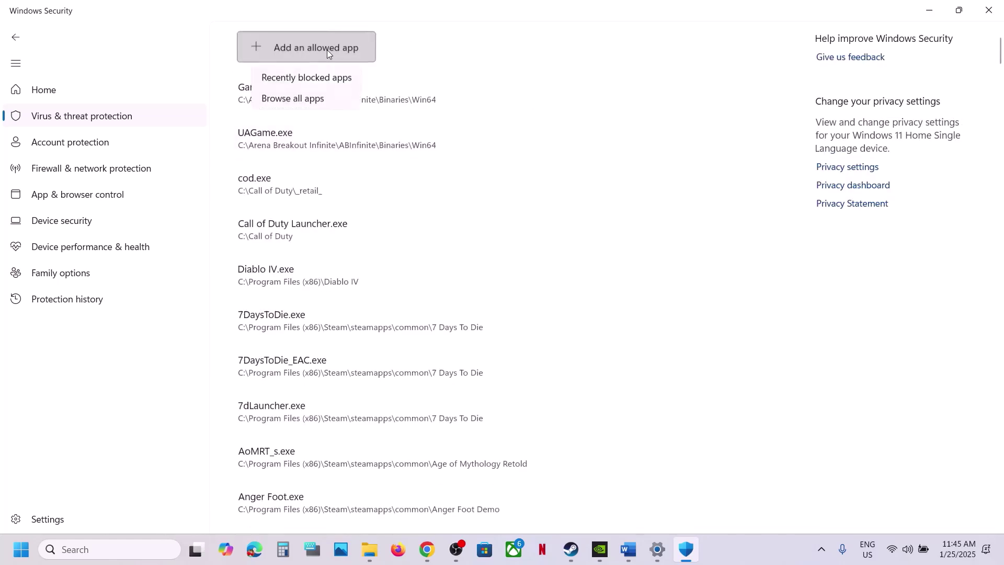
{"action": "left_click", "coordinate": [325, 98]}
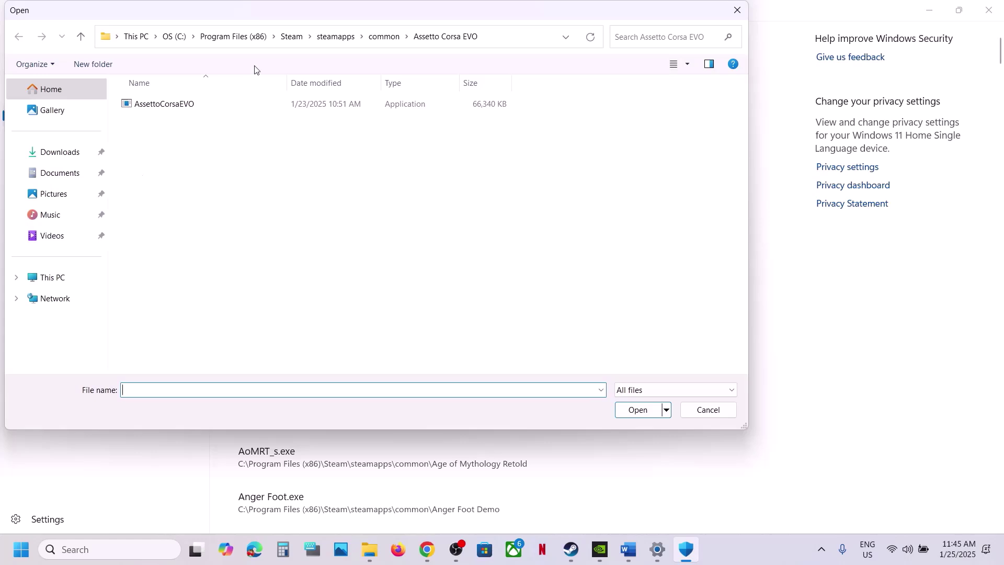
{"action": "left_click", "coordinate": [381, 37]}
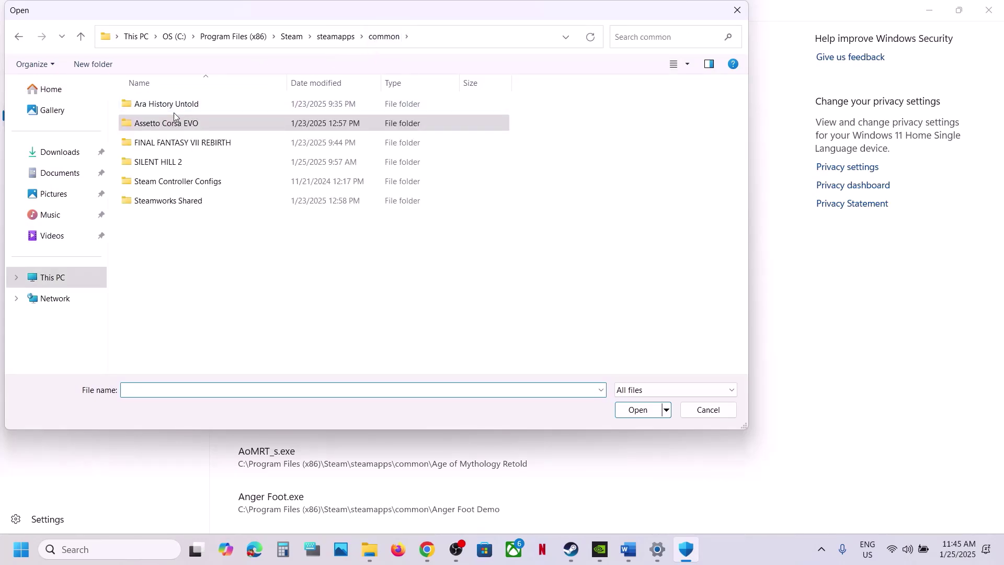
{"action": "double_click", "coordinate": [167, 142]}
{"action": "left_click", "coordinate": [155, 147]}
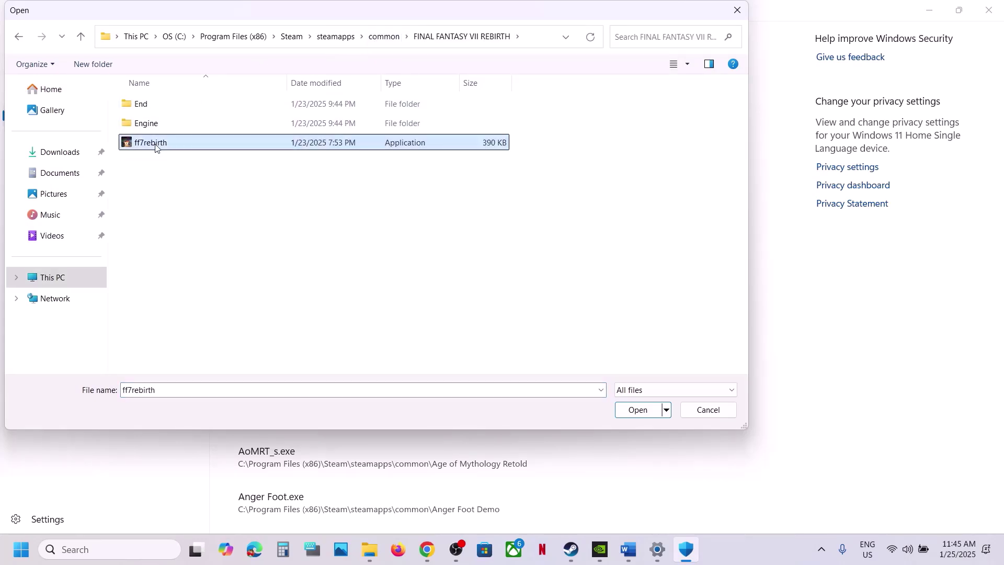
{"action": "left_click", "coordinate": [638, 409]}
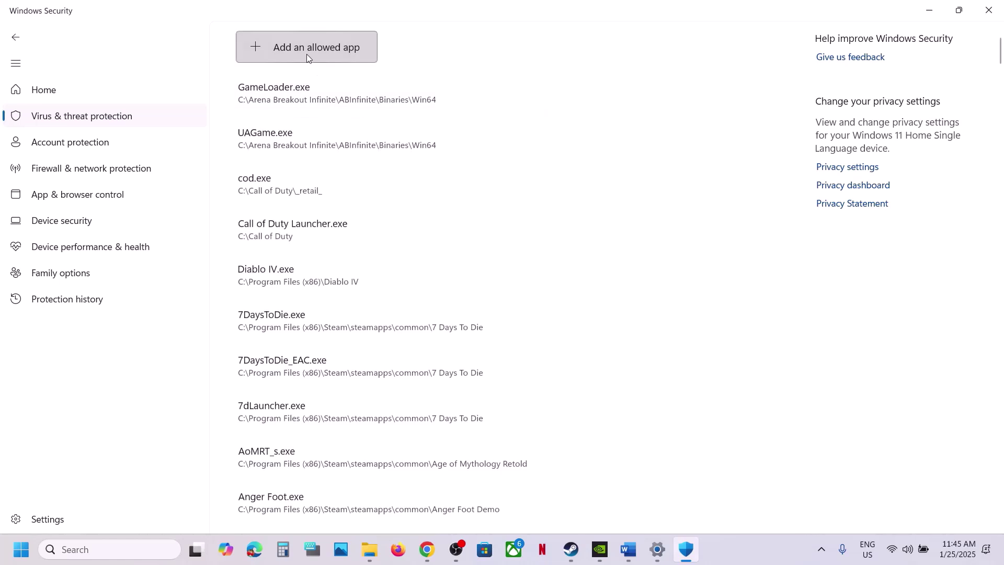
Add ff7rebirth_ from the game's End > Binaries > Win64 folder as another allowed app
{"action": "left_click", "coordinate": [306, 55]}
{"action": "left_click", "coordinate": [312, 93]}
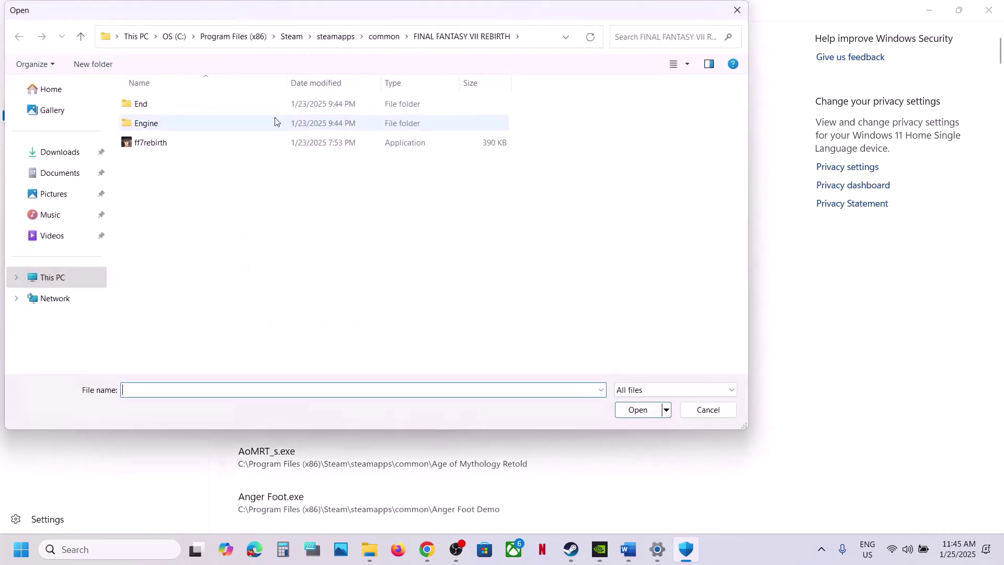
{"action": "double_click", "coordinate": [176, 104]}
{"action": "double_click", "coordinate": [177, 104]}
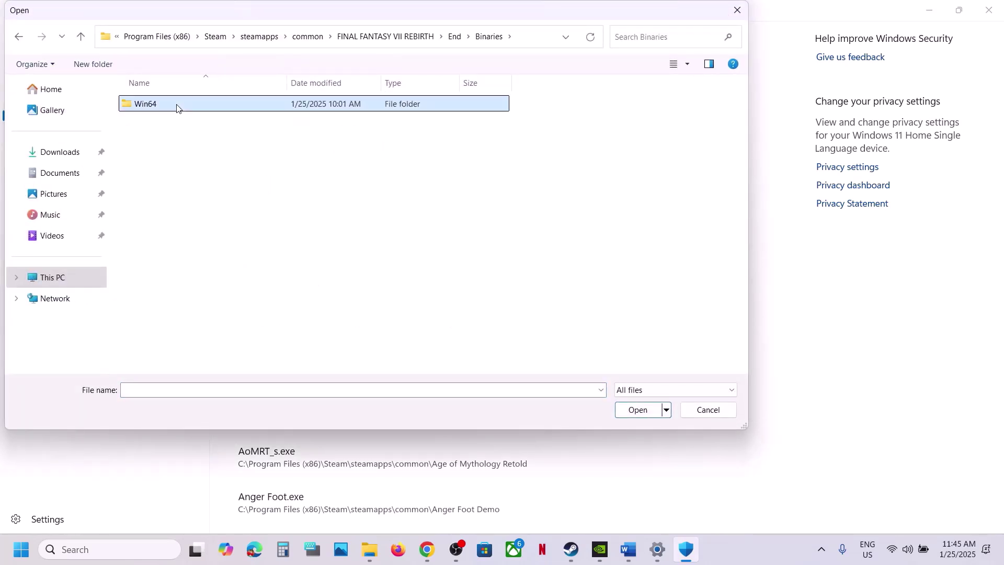
{"action": "double_click", "coordinate": [177, 104]}
{"action": "left_click", "coordinate": [193, 125]}
{"action": "left_click", "coordinate": [638, 411]}
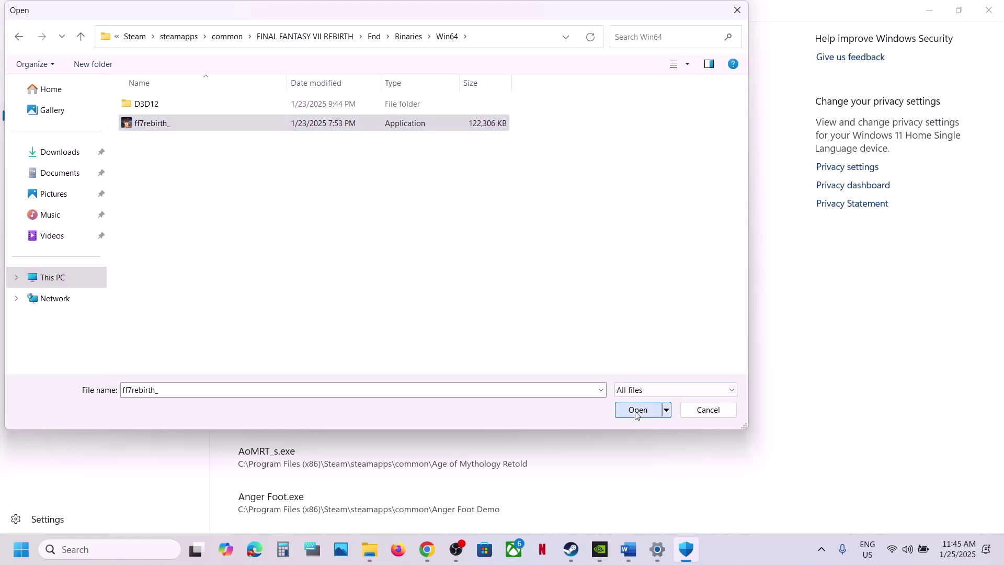
Switch to Control Panel and open the System and Security category
{"action": "left_click", "coordinate": [163, 550]}
{"action": "type", "text": "ontr"}
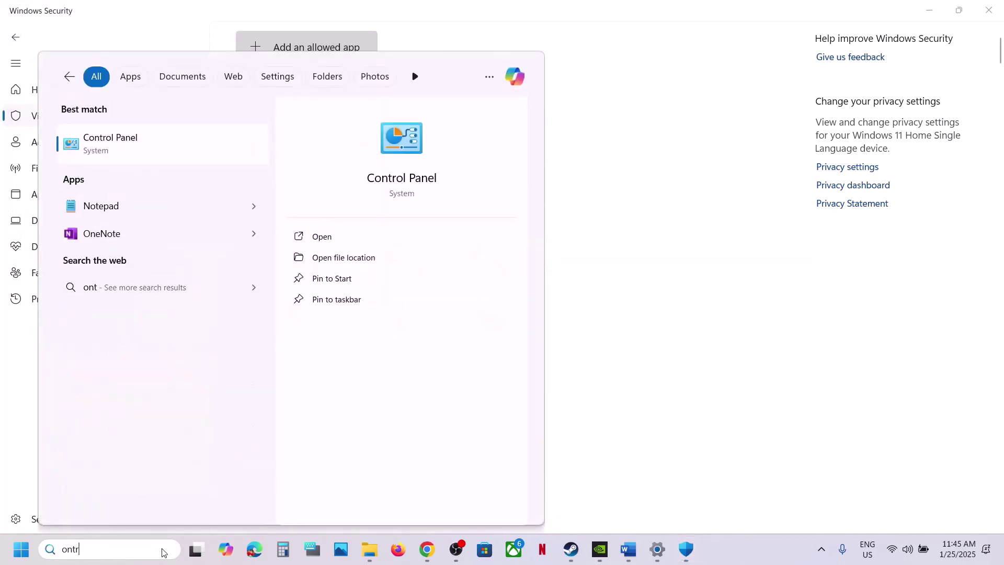
{"action": "type", "text": "ol"}
{"action": "key", "text": "Return"}
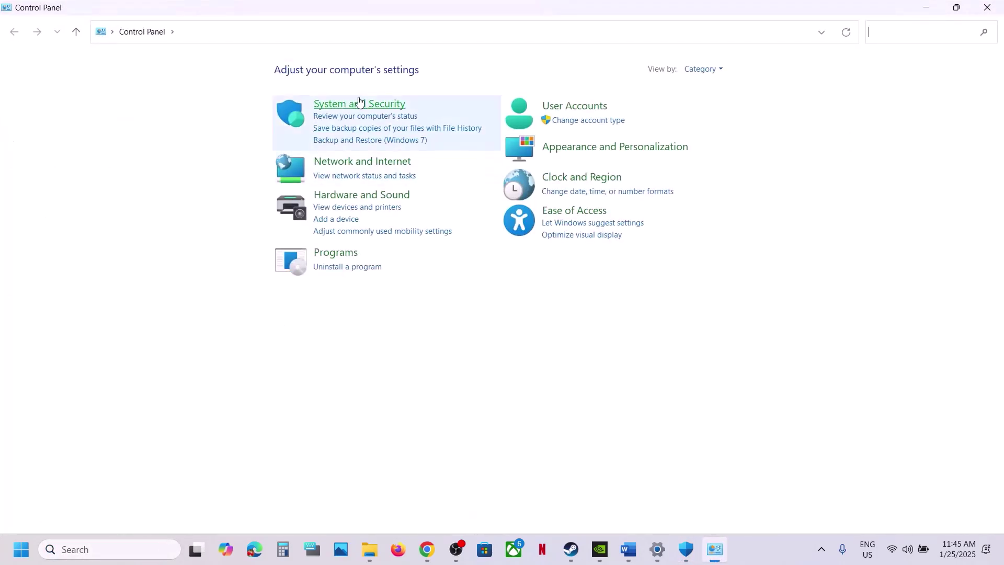
{"action": "left_click", "coordinate": [359, 102]}
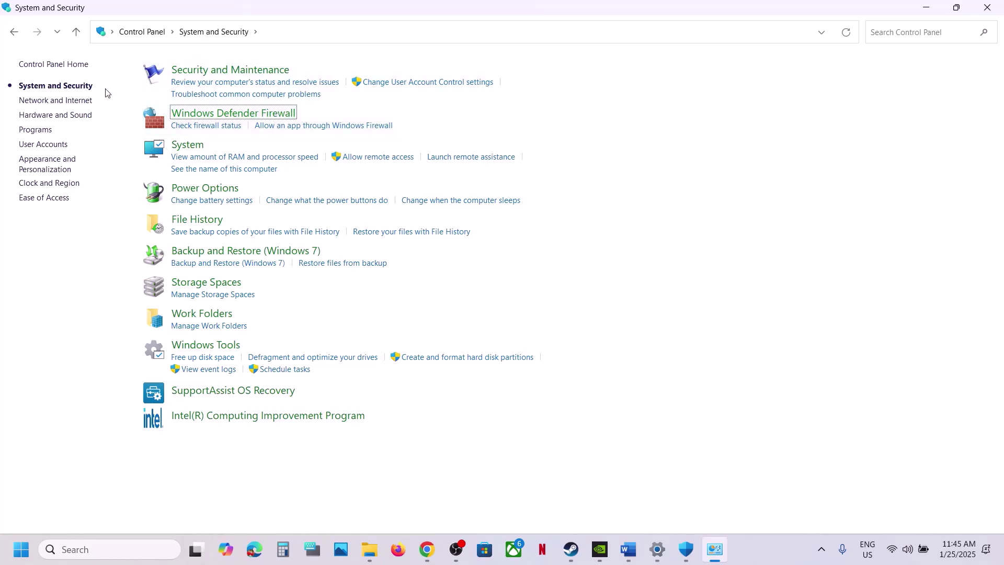
Open the Windows Defender Firewall allowed apps list and try to add ff7rebirth from the FINAL FANTASY VII REBIRTH installation folder
{"action": "left_click", "coordinate": [65, 100]}
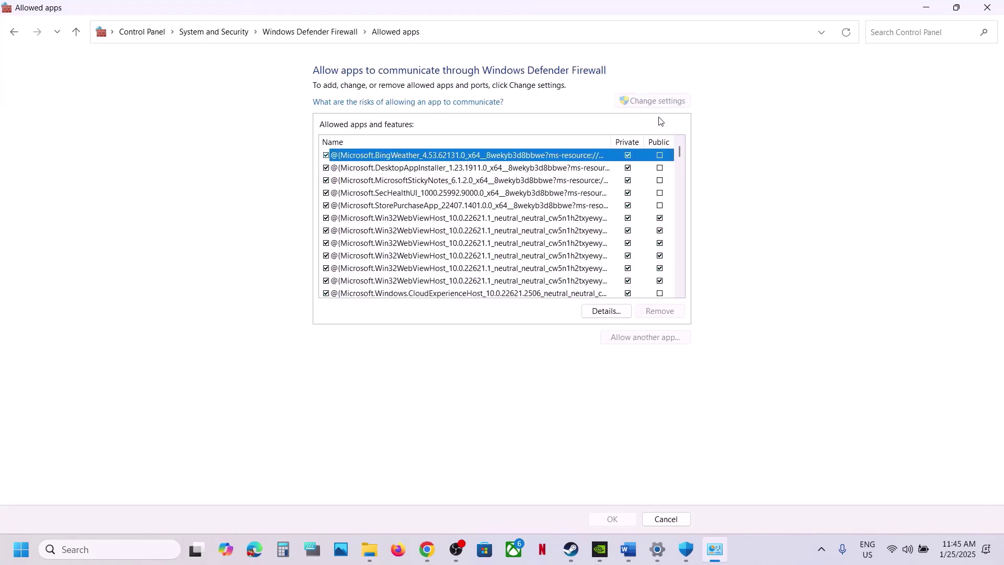
{"action": "left_click", "coordinate": [644, 339]}
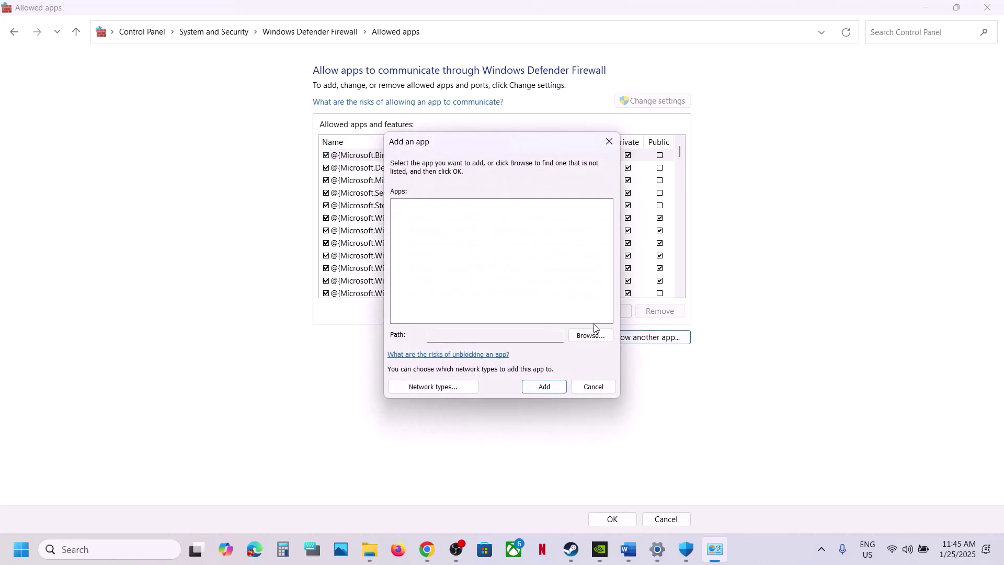
{"action": "left_click", "coordinate": [591, 335]}
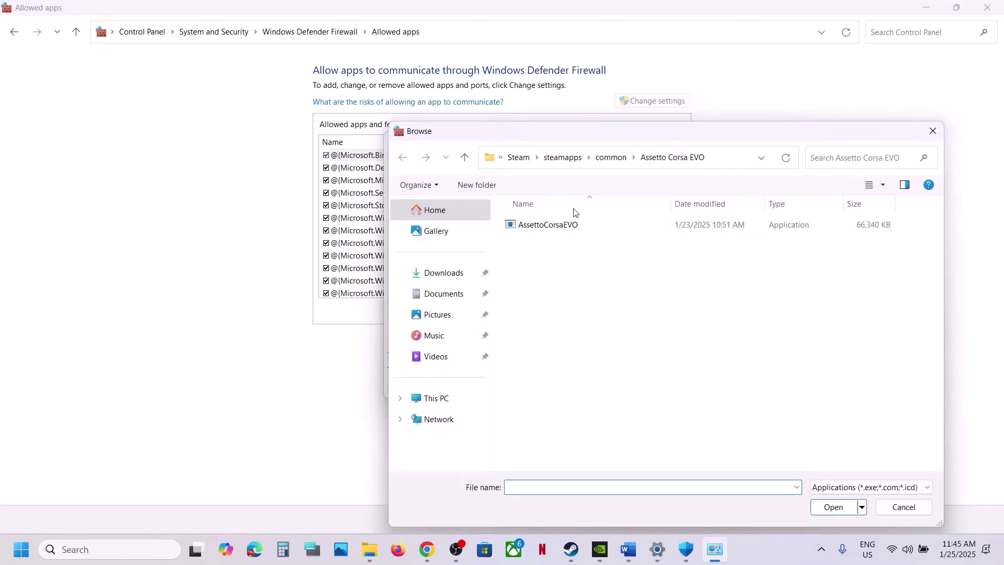
{"action": "left_click", "coordinate": [607, 157]}
{"action": "double_click", "coordinate": [557, 265]}
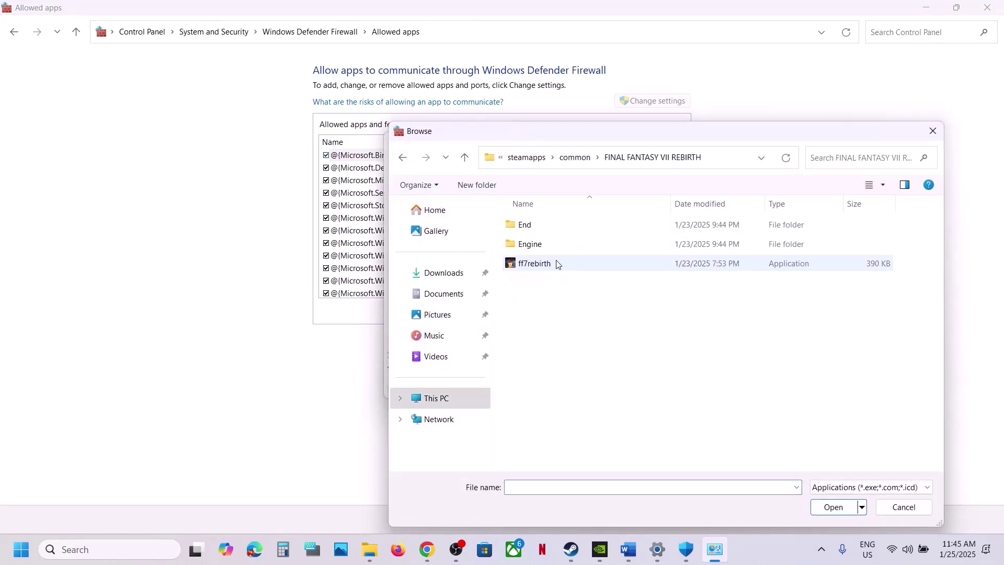
{"action": "left_click", "coordinate": [535, 264]}
{"action": "left_click", "coordinate": [833, 507]}
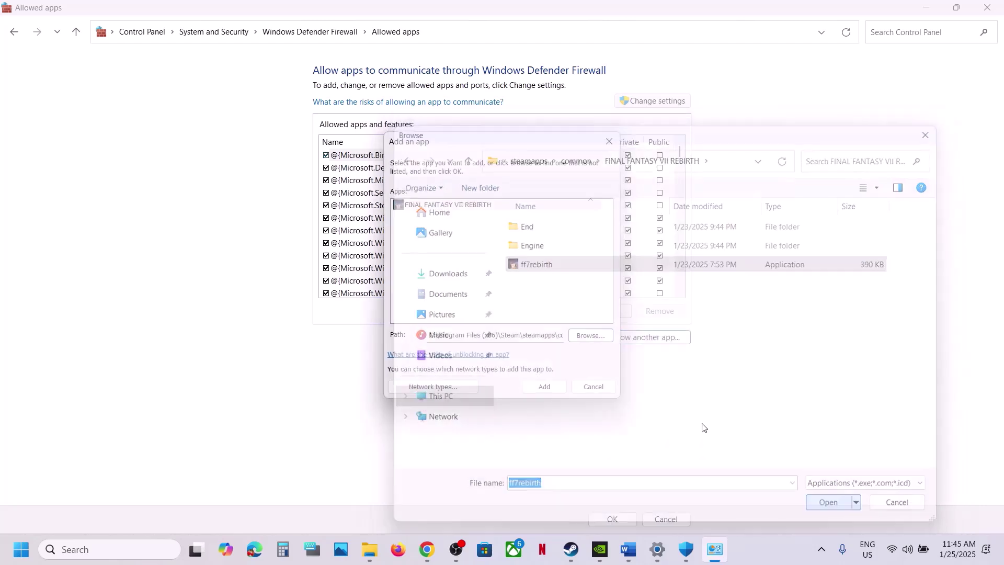
{"action": "left_click", "coordinate": [543, 389]}
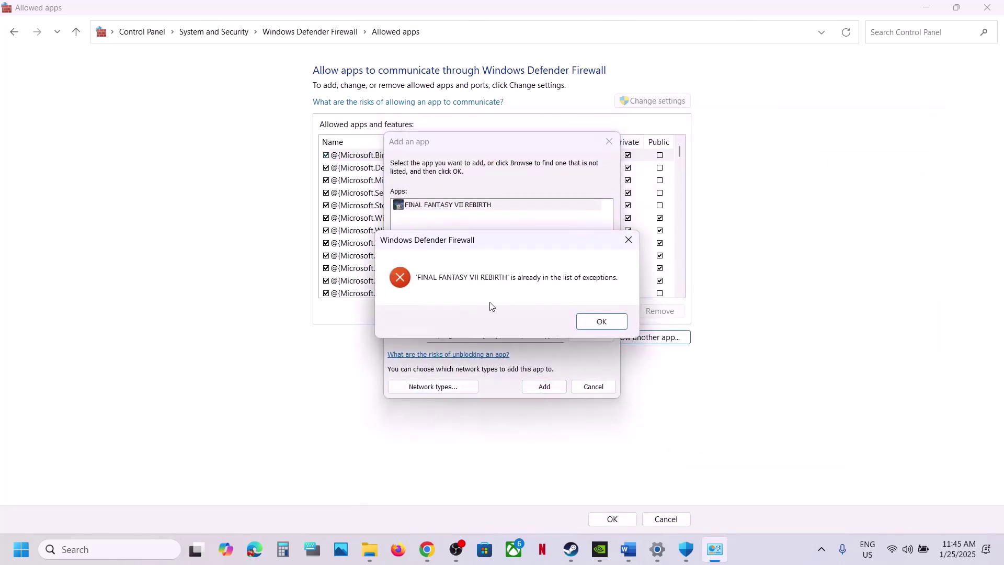
{"action": "left_click", "coordinate": [601, 323]}
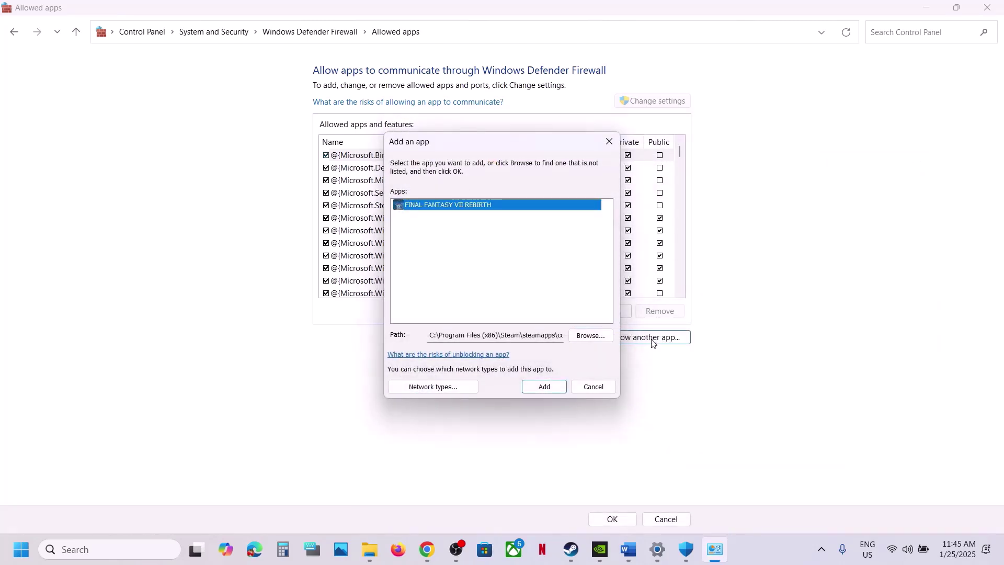
Add ff7rebirth_ from the game's End > Binaries > Win64 folder to the apps allowed through the firewall
{"action": "left_click", "coordinate": [591, 336]}
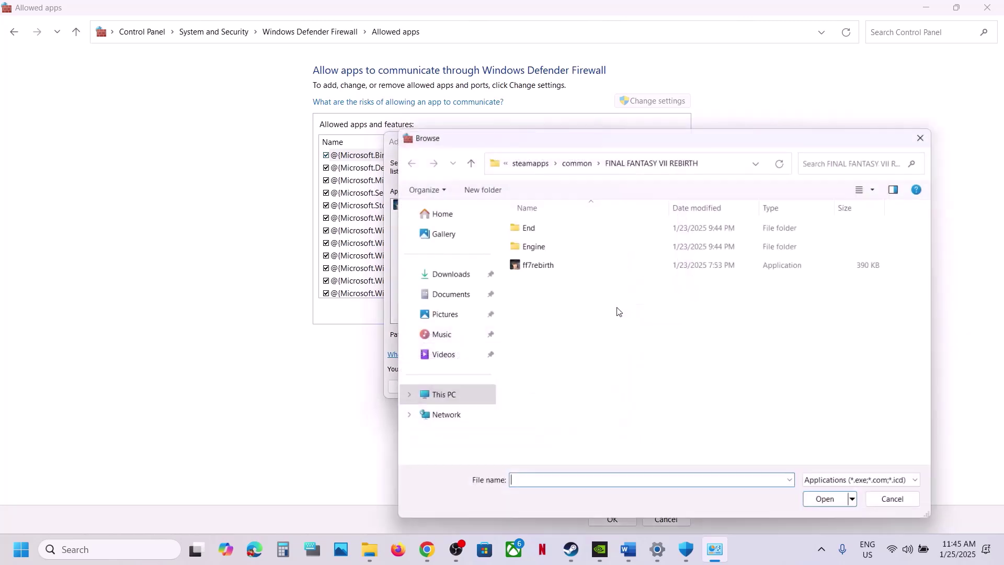
{"action": "double_click", "coordinate": [526, 226]}
{"action": "double_click", "coordinate": [527, 225]}
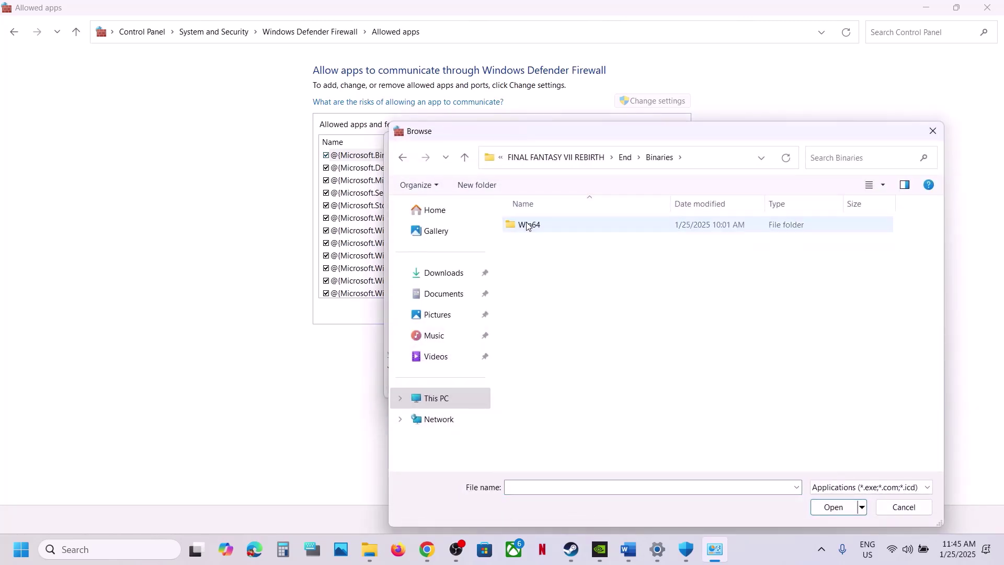
{"action": "double_click", "coordinate": [527, 225]}
{"action": "left_click", "coordinate": [566, 247]}
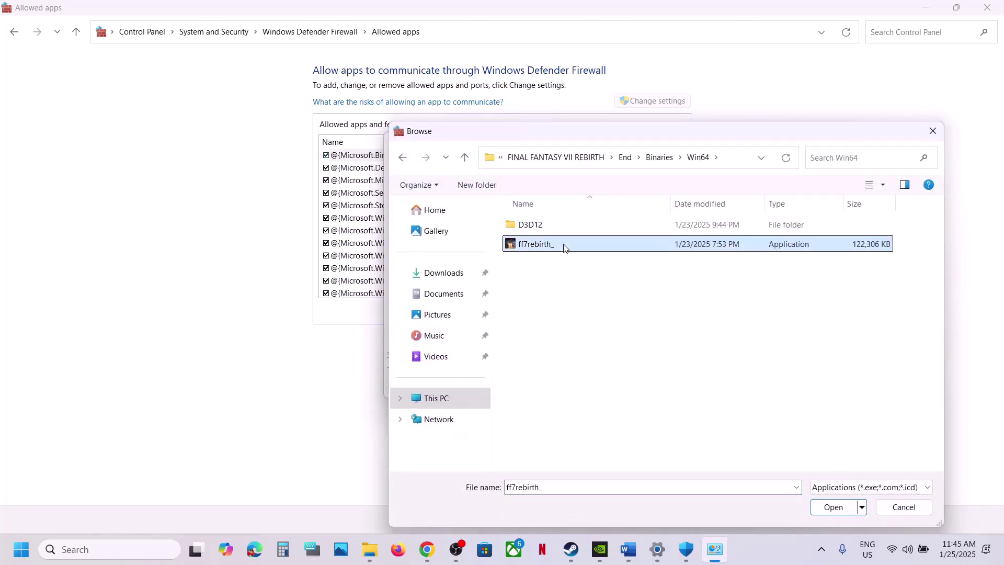
{"action": "left_click", "coordinate": [839, 511]}
{"action": "left_click", "coordinate": [544, 387]}
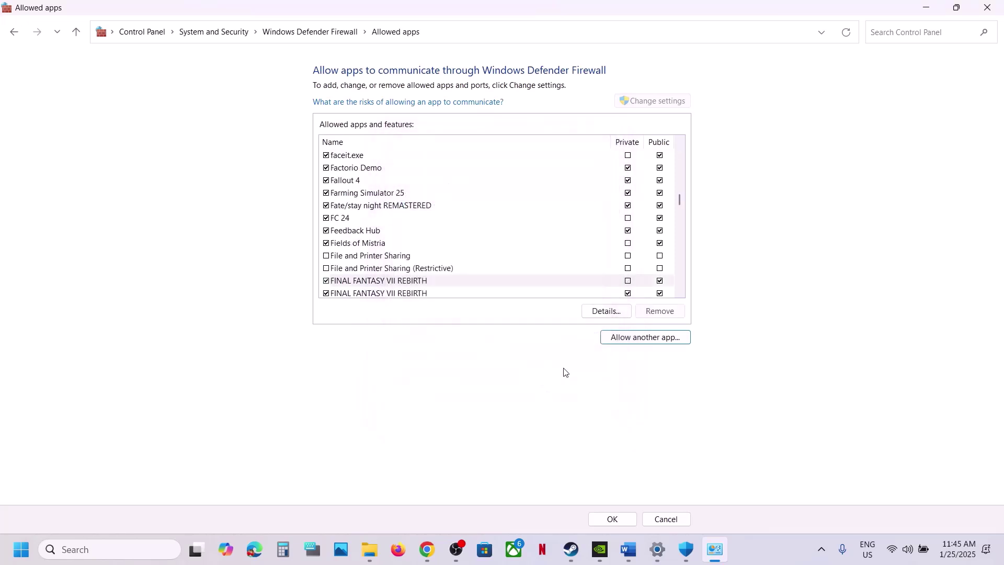
{"action": "left_click", "coordinate": [389, 285]}
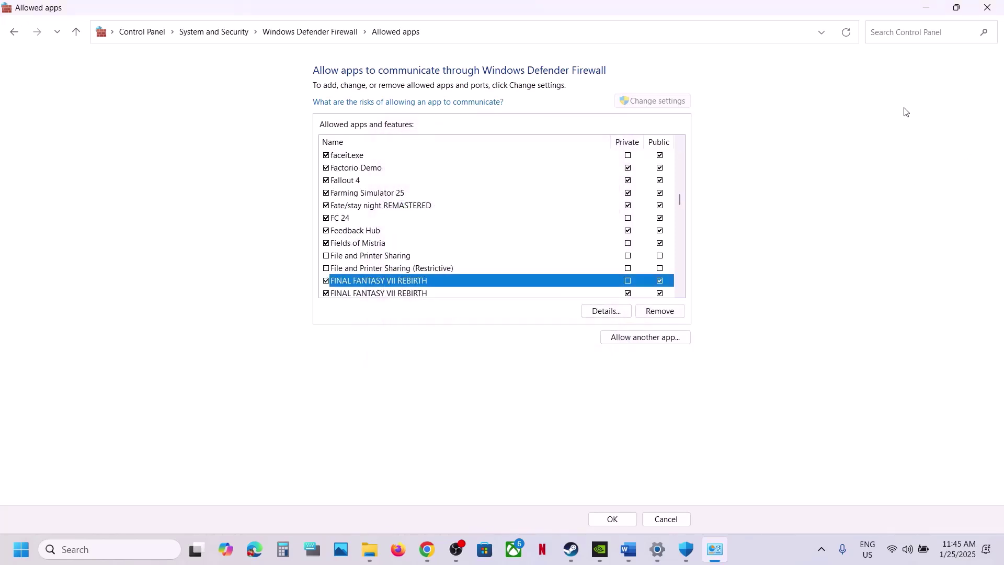
Close the Allowed apps, Windows Security and Settings windows to return to the Word troubleshooting guide
{"action": "left_click", "coordinate": [987, 7]}
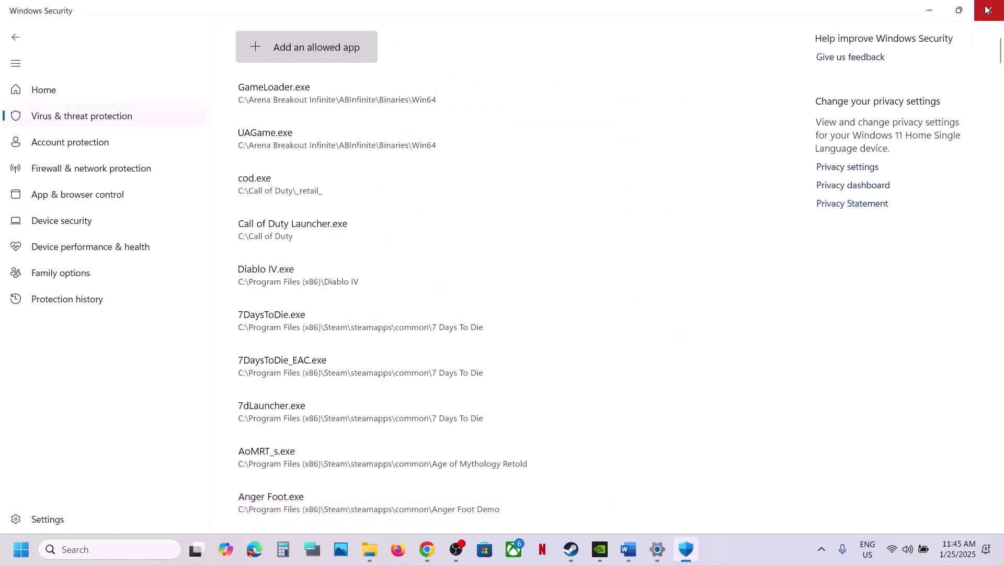
{"action": "left_click", "coordinate": [987, 8]}
{"action": "left_click", "coordinate": [988, 9]}
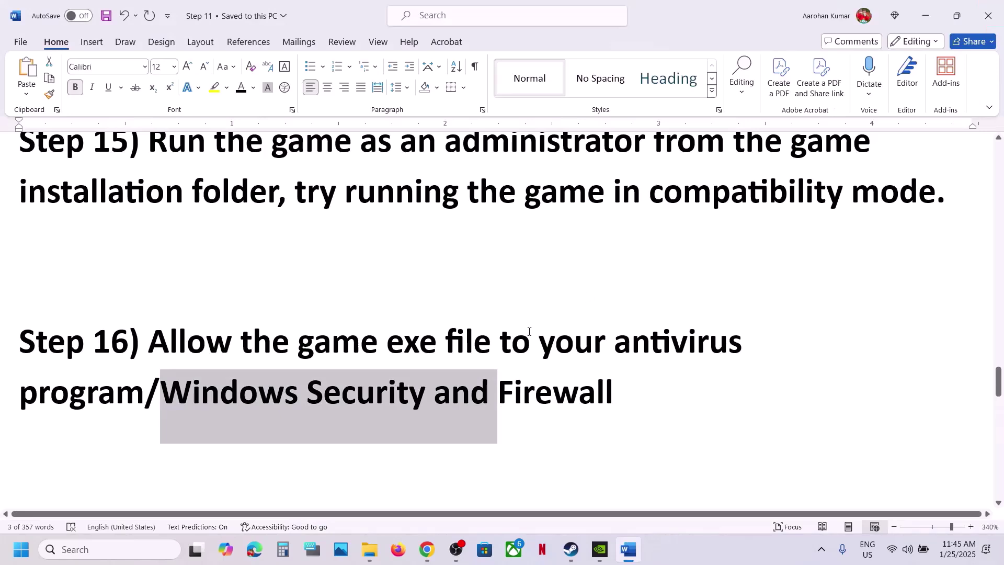
Read Step 17 of the guide on disconnecting extra devices and monitors, closing third-party services and disabling Steam Overlay, highlighting each instruction
{"action": "scroll", "coordinate": [530, 331], "scroll_direction": "down", "scroll_amount": 3}
{"action": "scroll", "coordinate": [529, 332], "scroll_direction": "down", "scroll_amount": 3}
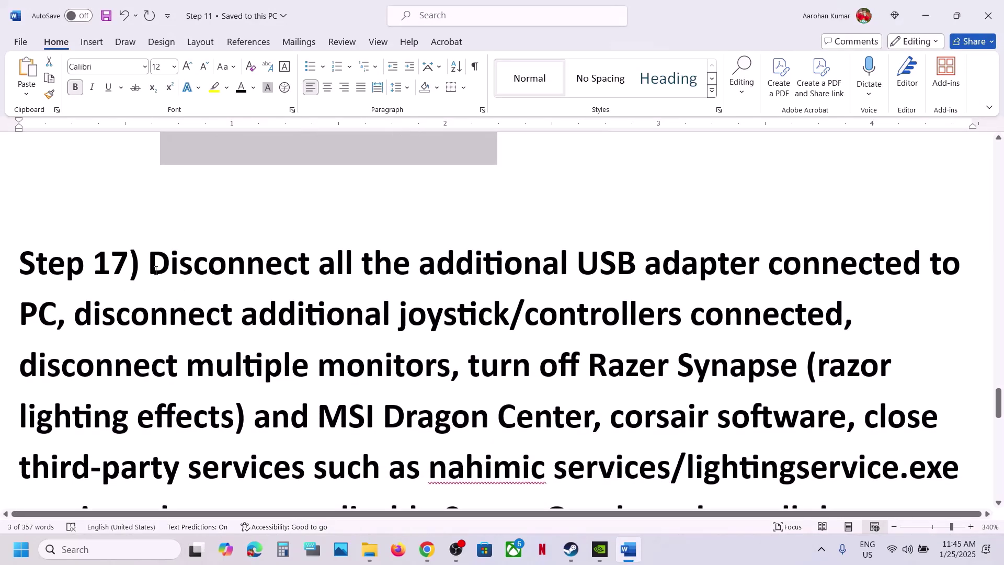
{"action": "left_click_drag", "start_coordinate": [153, 266], "coordinate": [549, 285]}
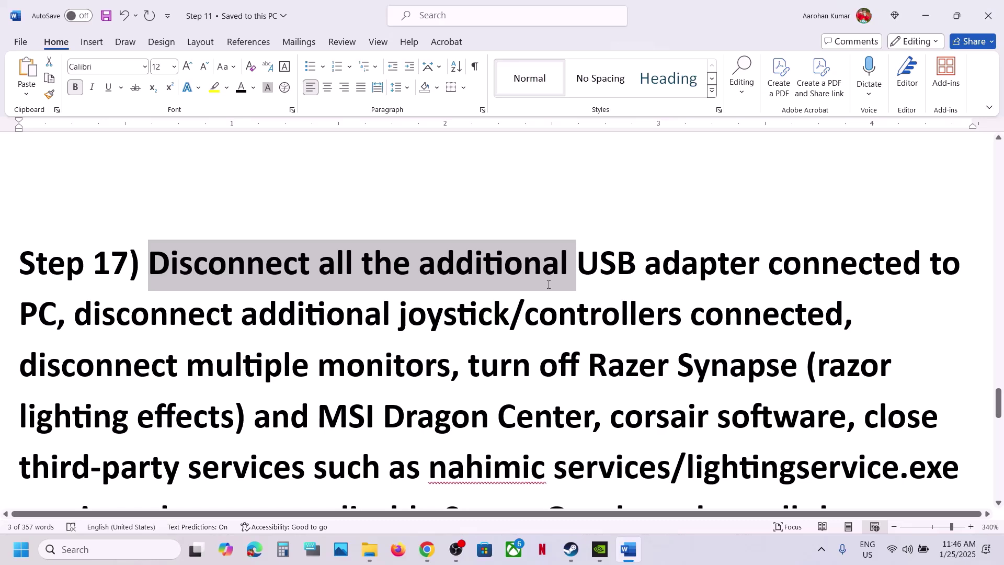
{"action": "left_click_drag", "start_coordinate": [549, 284], "coordinate": [748, 328]}
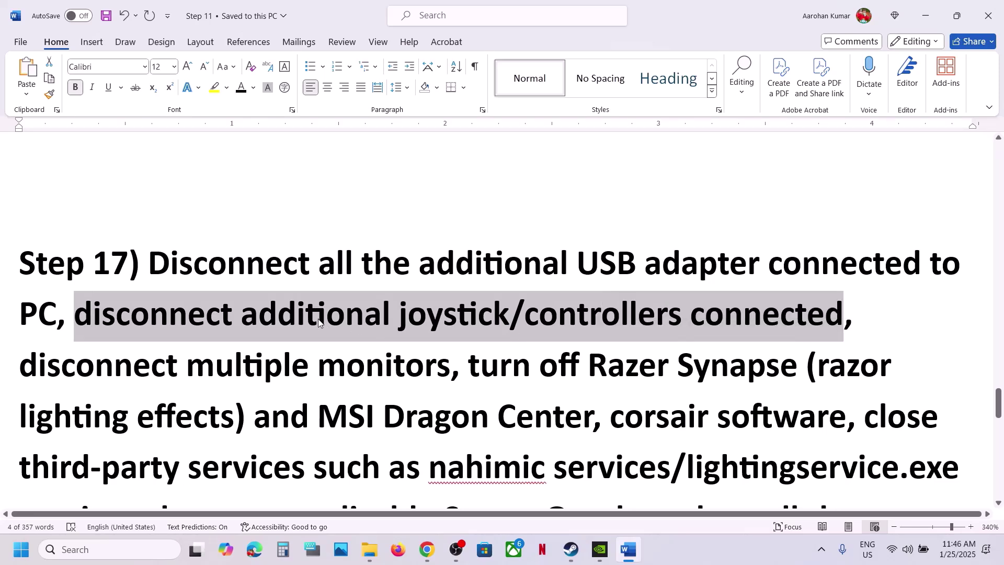
{"action": "scroll", "coordinate": [360, 326], "scroll_direction": "down", "scroll_amount": 2}
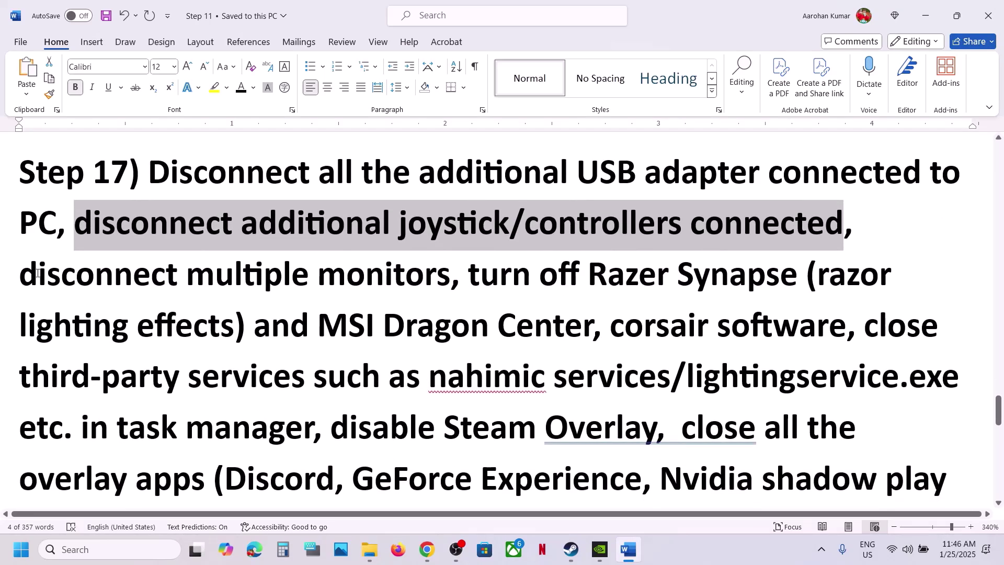
{"action": "left_click_drag", "start_coordinate": [37, 273], "coordinate": [313, 428]}
{"action": "scroll", "coordinate": [406, 279], "scroll_direction": "down", "scroll_amount": 4}
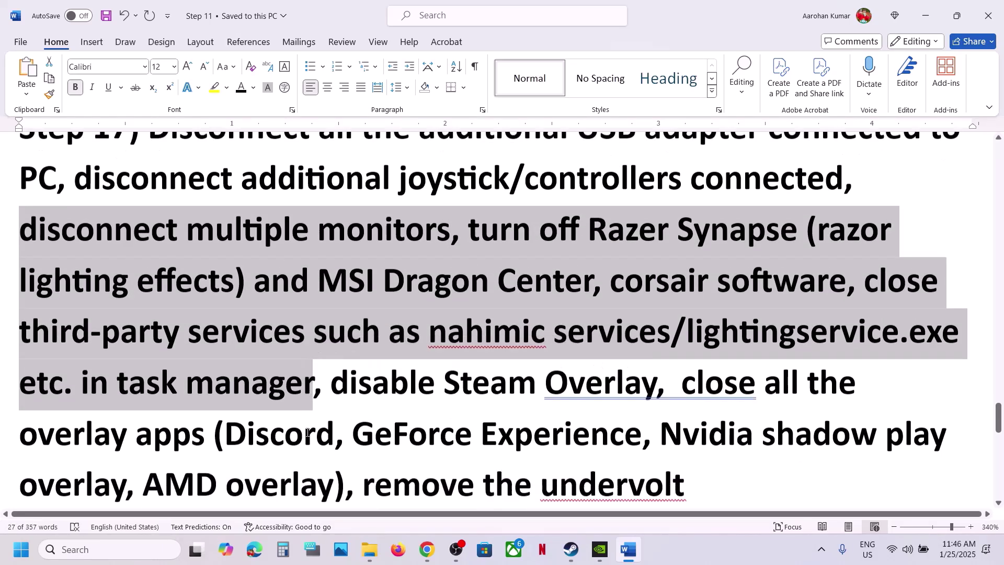
{"action": "left_click_drag", "start_coordinate": [331, 257], "coordinate": [655, 259]}
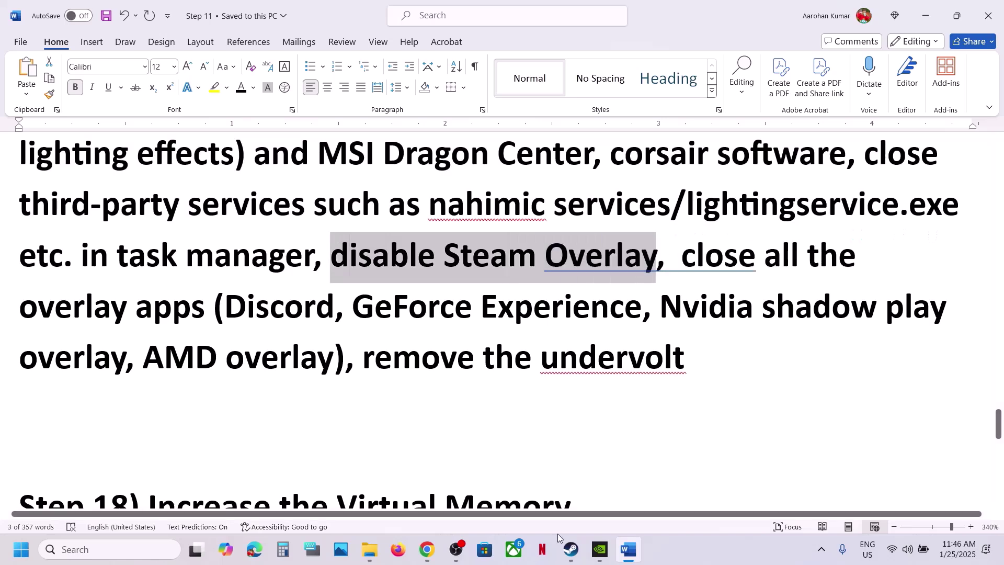
Switch to Steam and turn off the Steam Overlay in the properties of FINAL FANTASY VII REBIRTH
{"action": "left_click", "coordinate": [566, 560]}
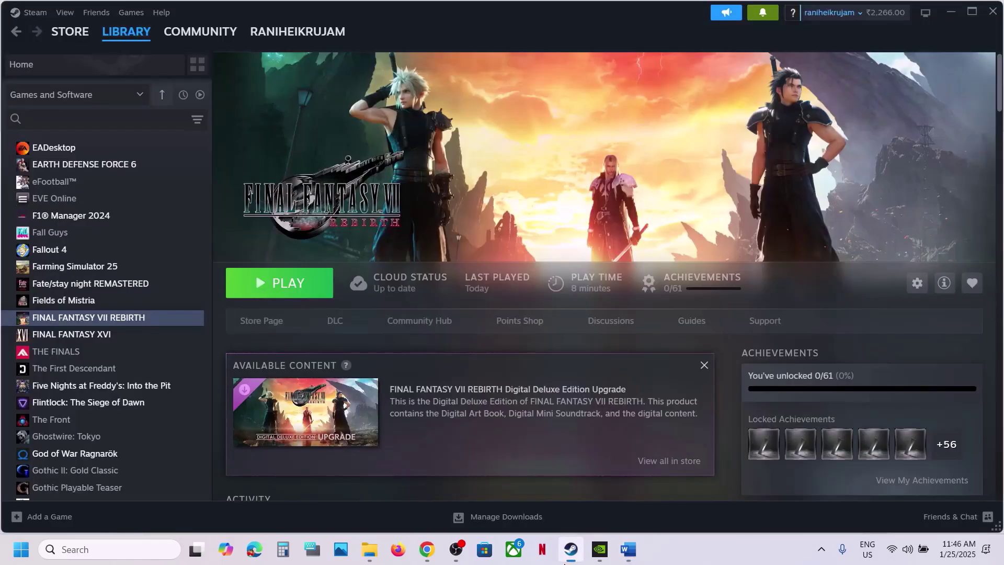
{"action": "right_click", "coordinate": [133, 320]}
{"action": "left_click", "coordinate": [167, 417]}
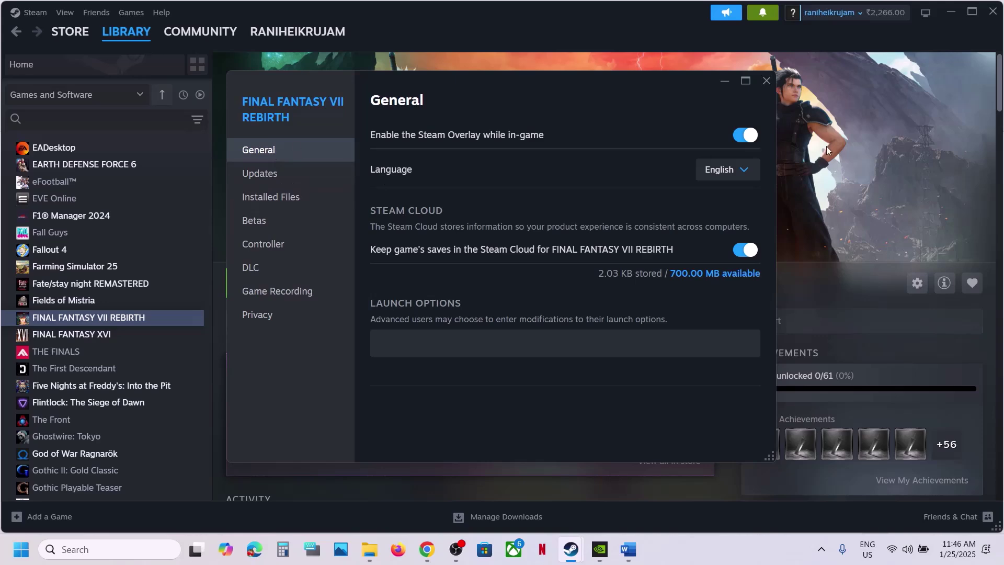
{"action": "left_click", "coordinate": [740, 136]}
{"action": "left_click", "coordinate": [761, 84]}
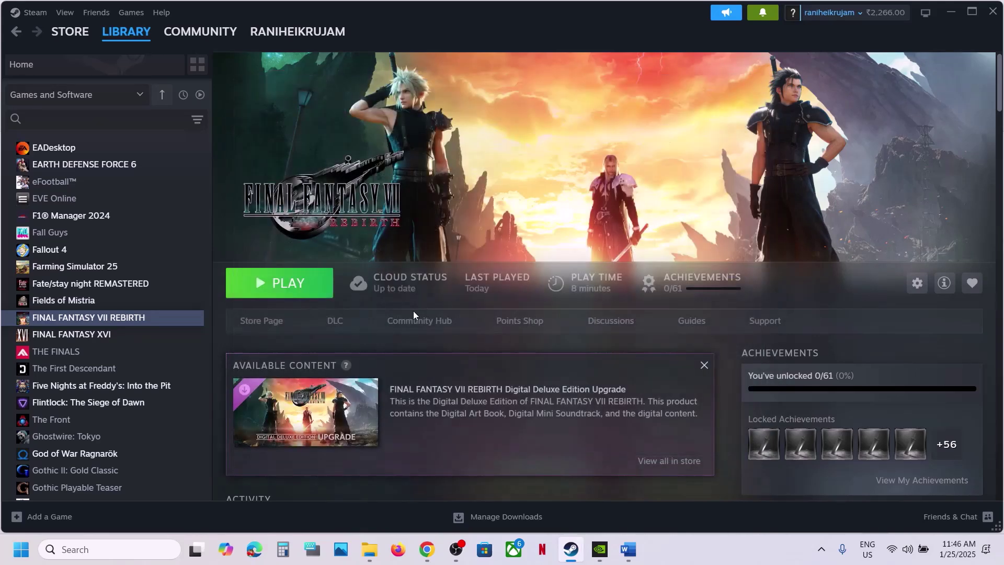
Return to the Word guide and read the remaining Step 17 advice on overlay apps and undervolting, plus the Step 18 virtual memory heading
{"action": "left_click", "coordinate": [620, 550]}
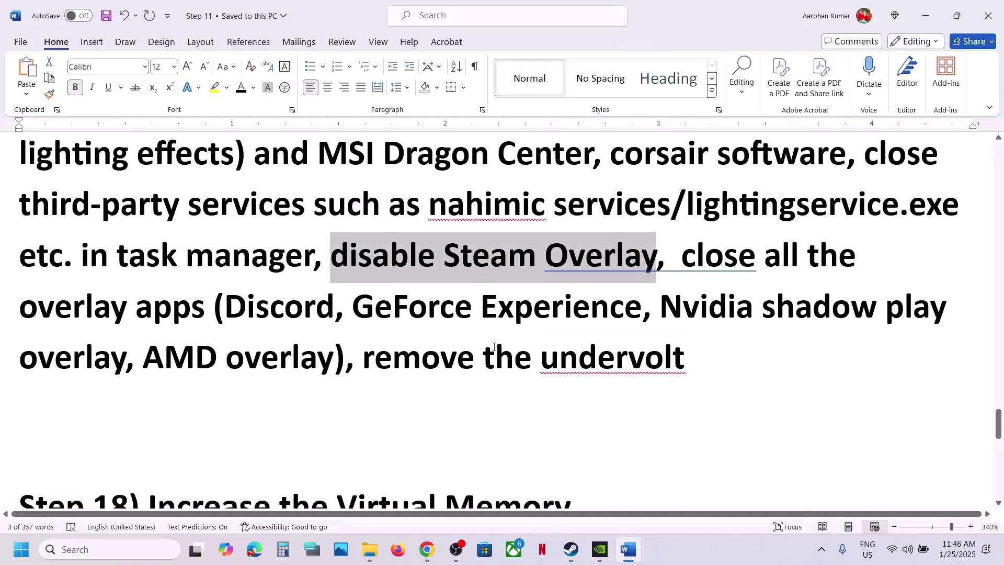
{"action": "left_click_drag", "start_coordinate": [222, 302], "coordinate": [624, 314]}
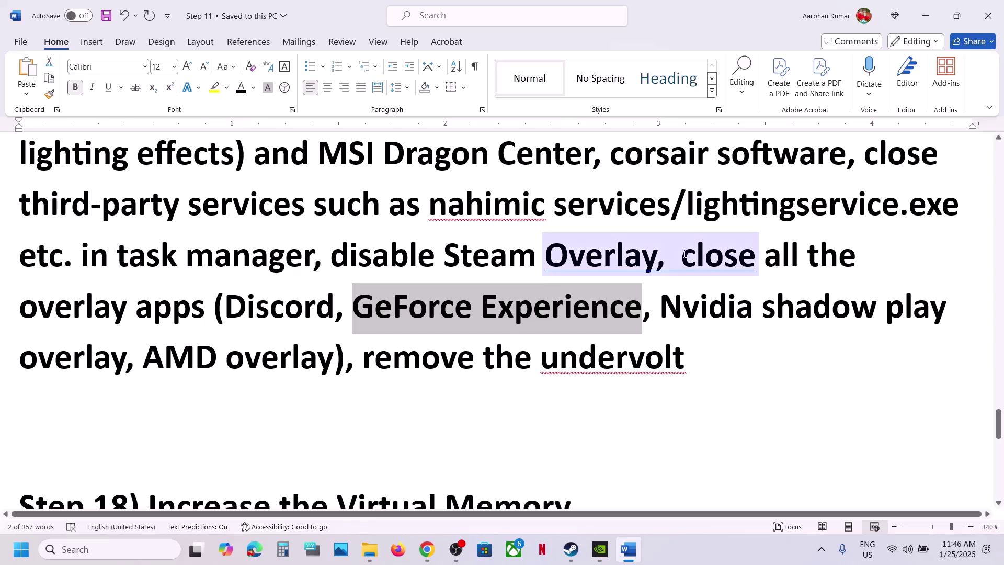
{"action": "left_click_drag", "start_coordinate": [684, 255], "coordinate": [611, 373]}
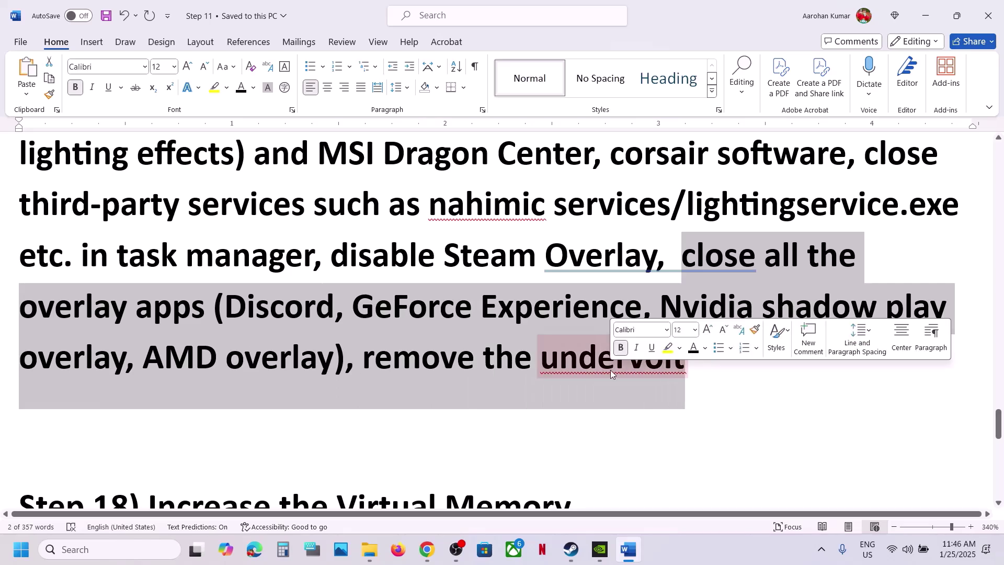
{"action": "left_click", "coordinate": [613, 367]}
{"action": "left_click_drag", "start_coordinate": [362, 356], "coordinate": [740, 354]}
{"action": "left_click", "coordinate": [278, 364]}
{"action": "scroll", "coordinate": [278, 363], "scroll_direction": "down", "scroll_amount": 3}
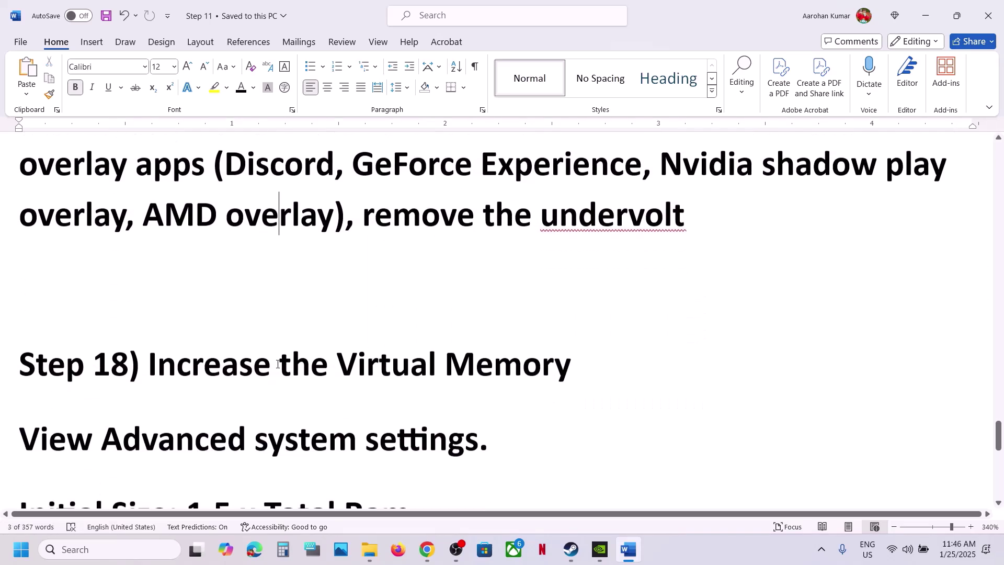
{"action": "left_click_drag", "start_coordinate": [148, 361], "coordinate": [580, 366]}
{"action": "left_click", "coordinate": [692, 556]}
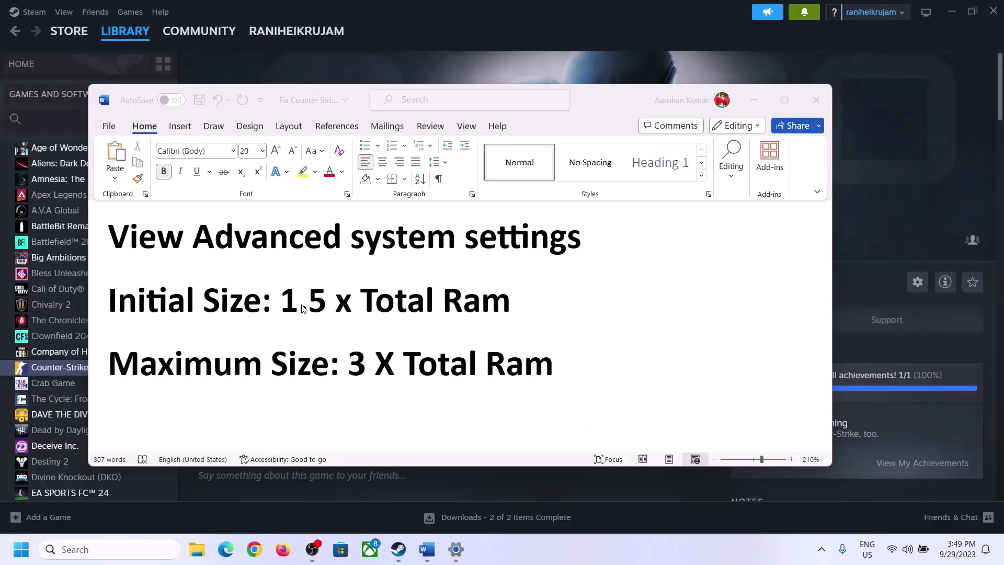
Copy "View Advanced system settings" from the document and use it in Windows search to open System Properties
{"action": "left_click", "coordinate": [146, 243]}
{"action": "left_click_drag", "start_coordinate": [118, 242], "coordinate": [574, 235]}
{"action": "key", "text": "ctrl+c"}
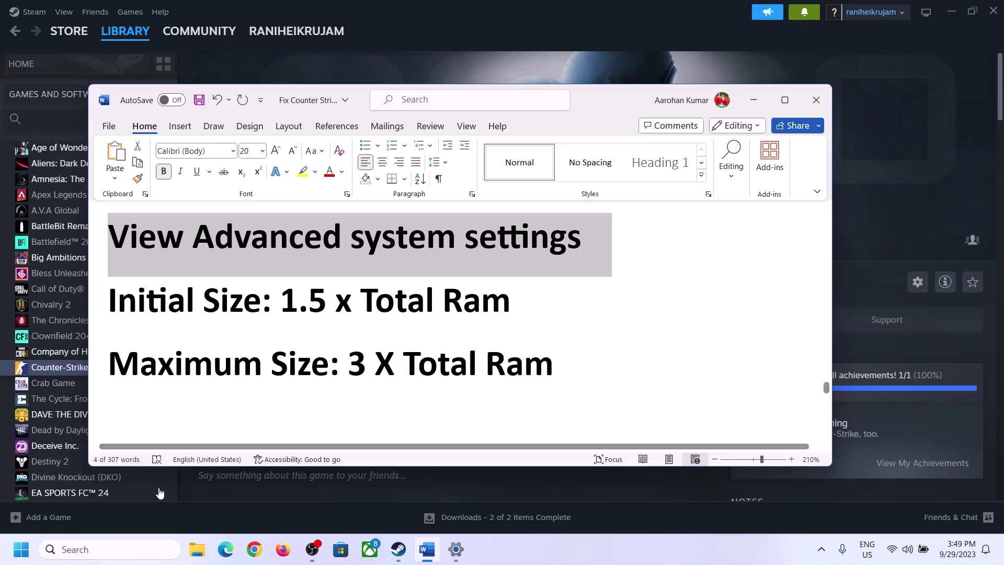
{"action": "left_click", "coordinate": [119, 549]}
{"action": "key", "text": "ctrl+v"}
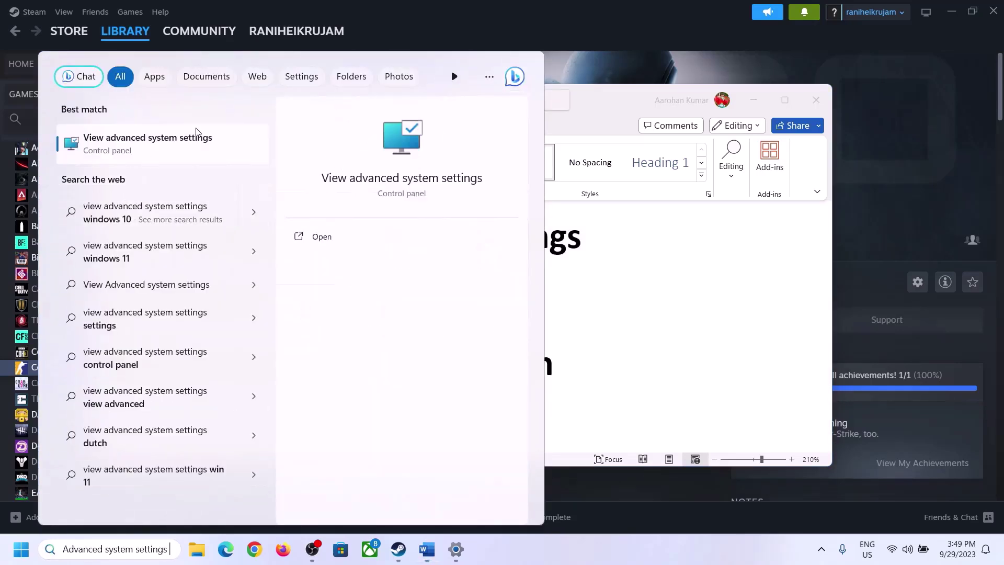
{"action": "left_click", "coordinate": [143, 152]}
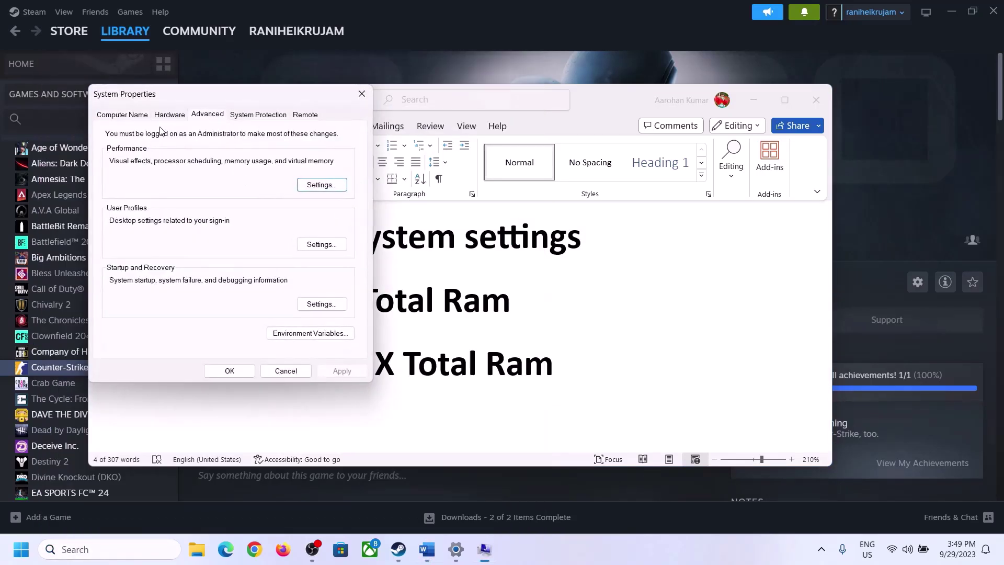
Open the Virtual Memory settings from the advanced Performance Options in System Properties
{"action": "left_click_drag", "start_coordinate": [209, 101], "coordinate": [449, 181]}
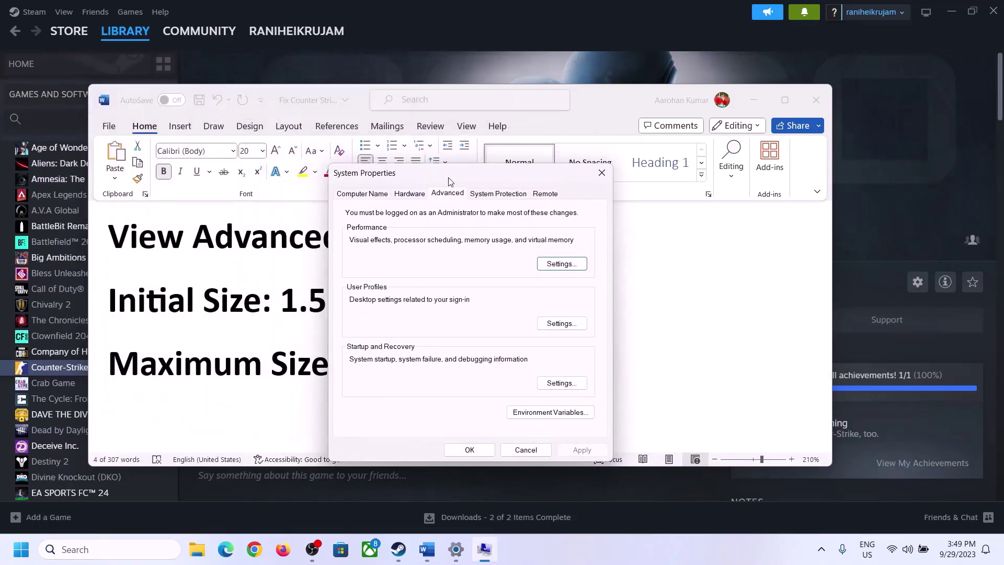
{"action": "left_click", "coordinate": [562, 264]}
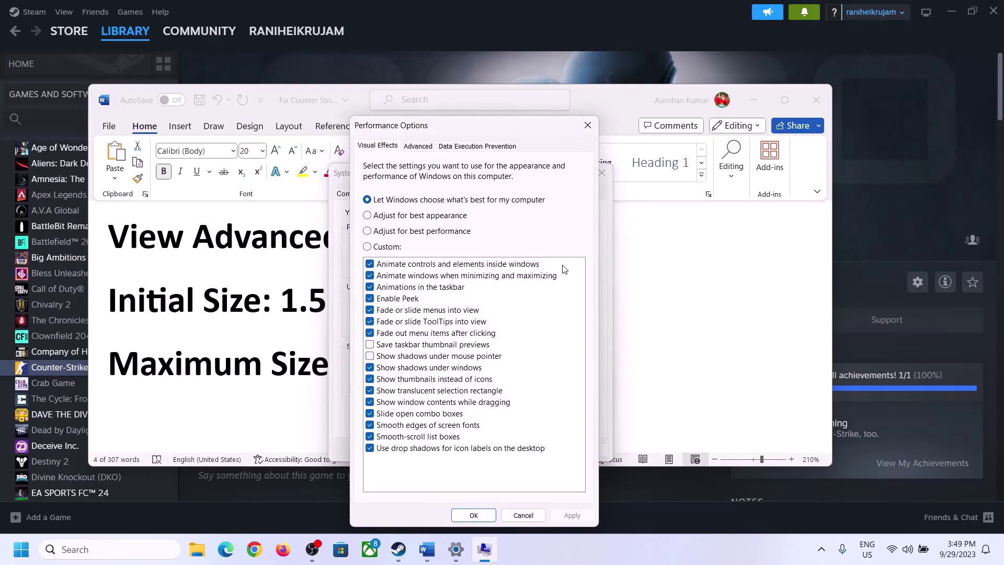
{"action": "left_click", "coordinate": [421, 147]}
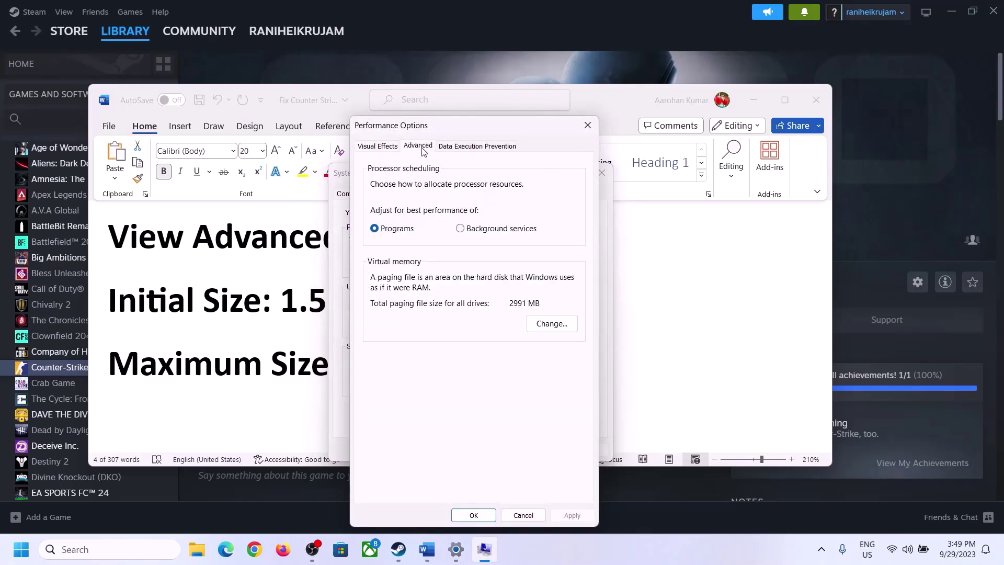
{"action": "left_click", "coordinate": [555, 322]}
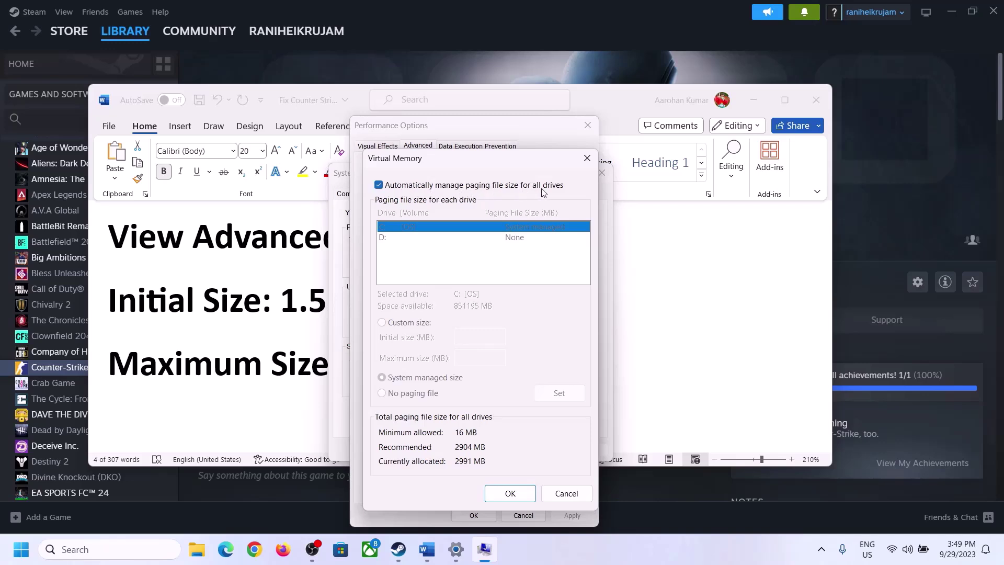
Turn off automatic paging file management for all drives and choose a custom size for drive C:
{"action": "left_click", "coordinate": [379, 186]}
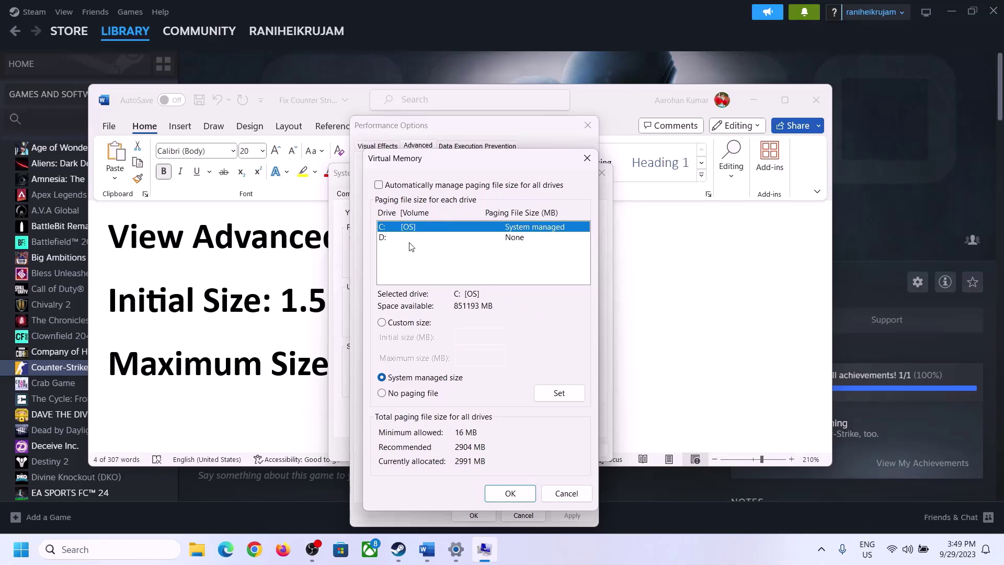
{"action": "left_click", "coordinate": [382, 323]}
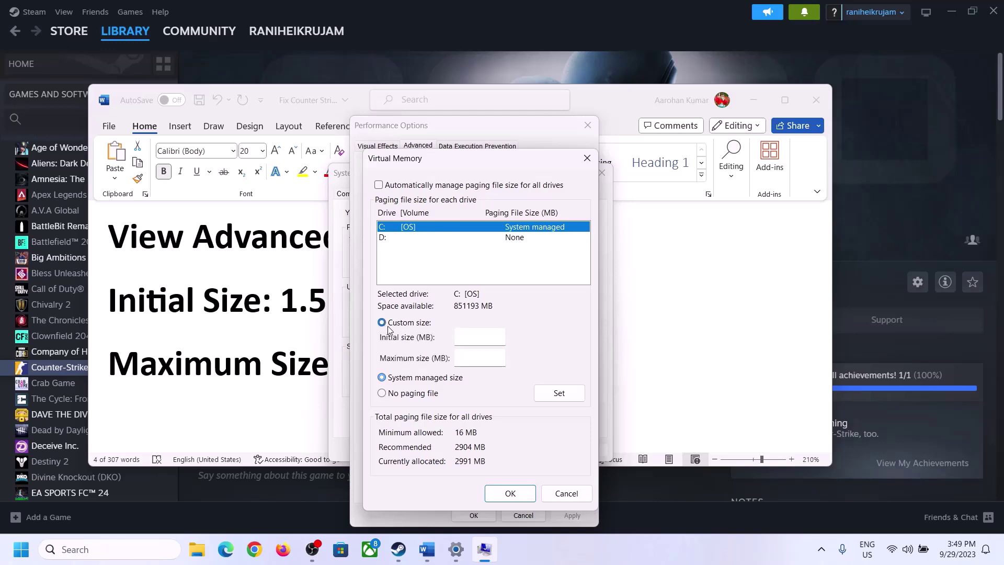
{"action": "left_click", "coordinate": [481, 337]}
Check the Initial Size formula in the Word guide and the installed RAM under System > About in Windows Settings
{"action": "left_click", "coordinate": [278, 307]}
{"action": "left_click_drag", "start_coordinate": [287, 299], "coordinate": [466, 313]}
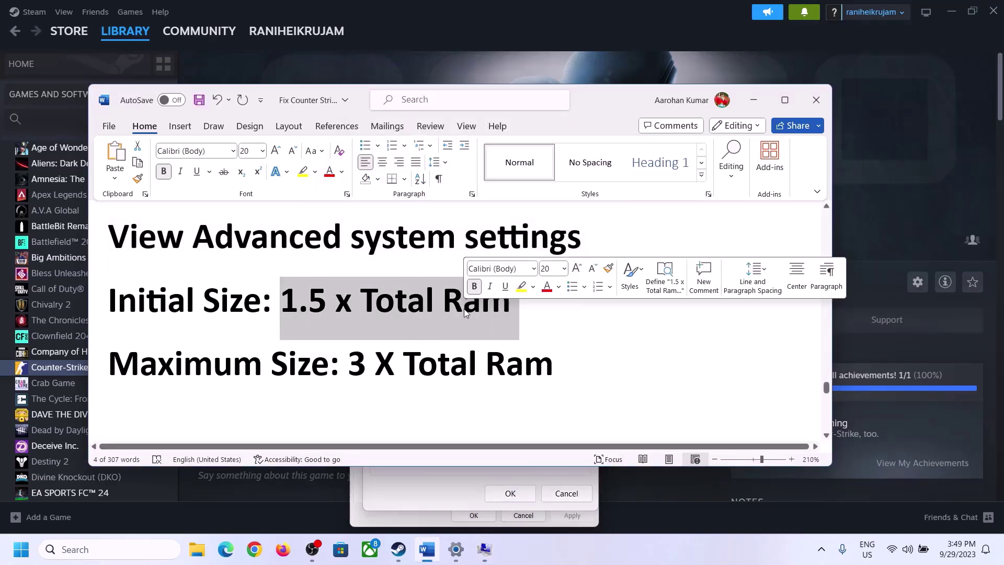
{"action": "left_click", "coordinate": [457, 552]}
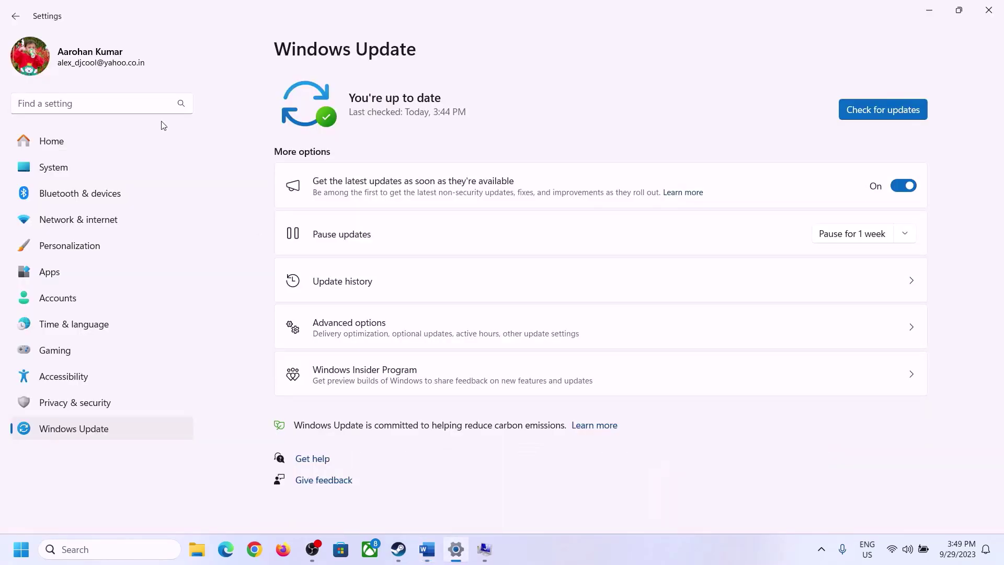
{"action": "left_click", "coordinate": [51, 168]}
{"action": "scroll", "coordinate": [369, 385], "scroll_direction": "down", "scroll_amount": 7}
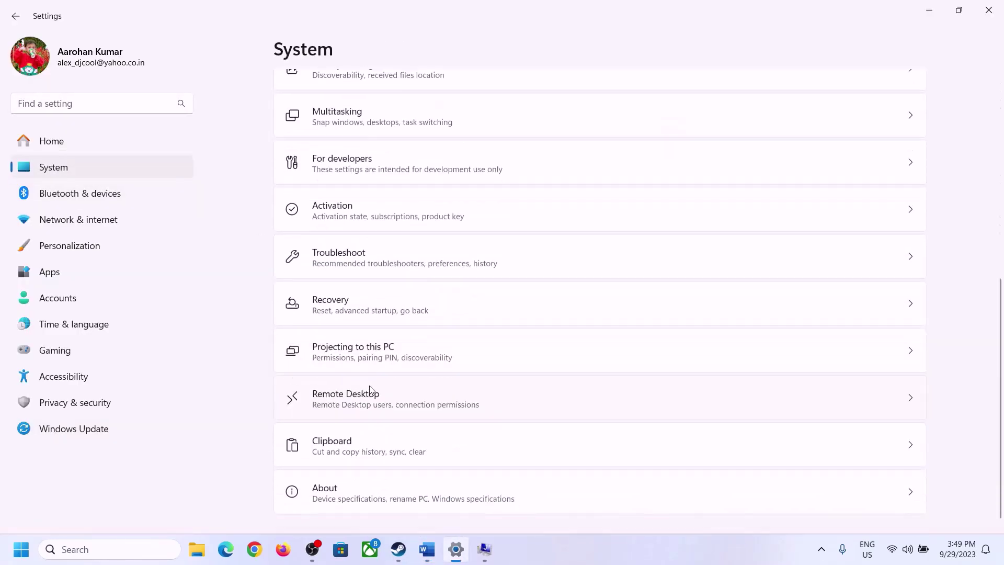
{"action": "left_click", "coordinate": [330, 496]}
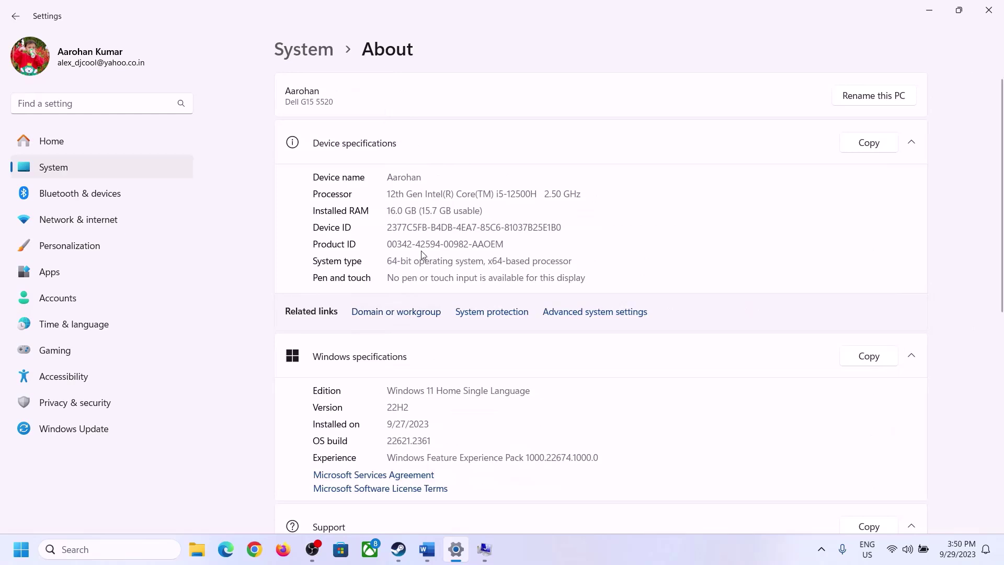
{"action": "left_click_drag", "start_coordinate": [397, 210], "coordinate": [382, 210]}
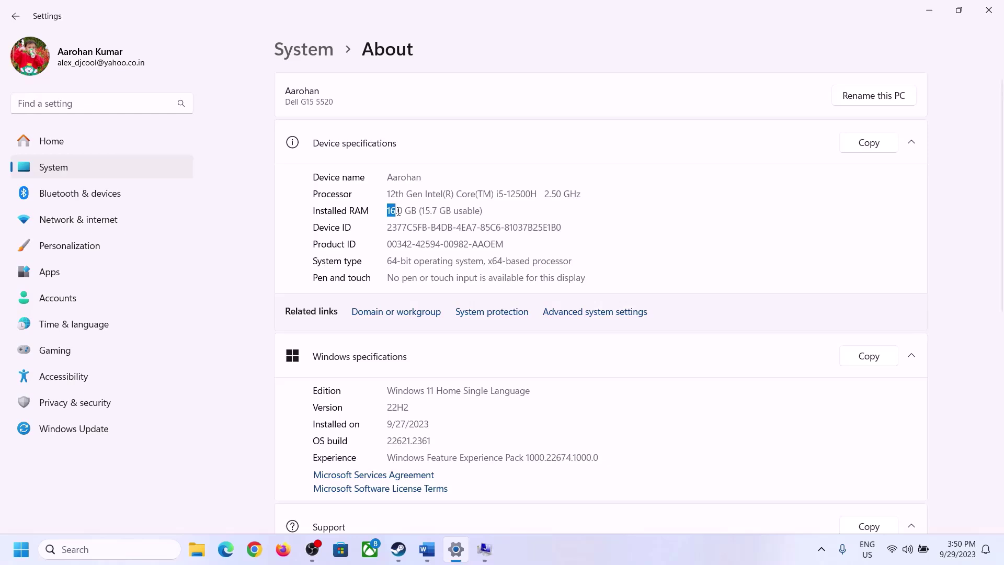
{"action": "left_click", "coordinate": [404, 212]}
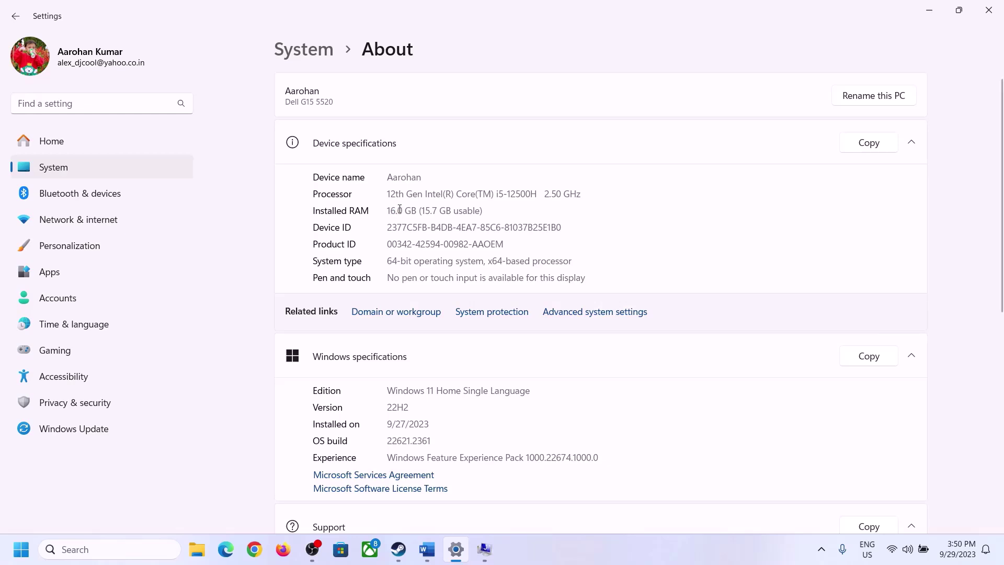
{"action": "left_click_drag", "start_coordinate": [400, 208], "coordinate": [384, 205]}
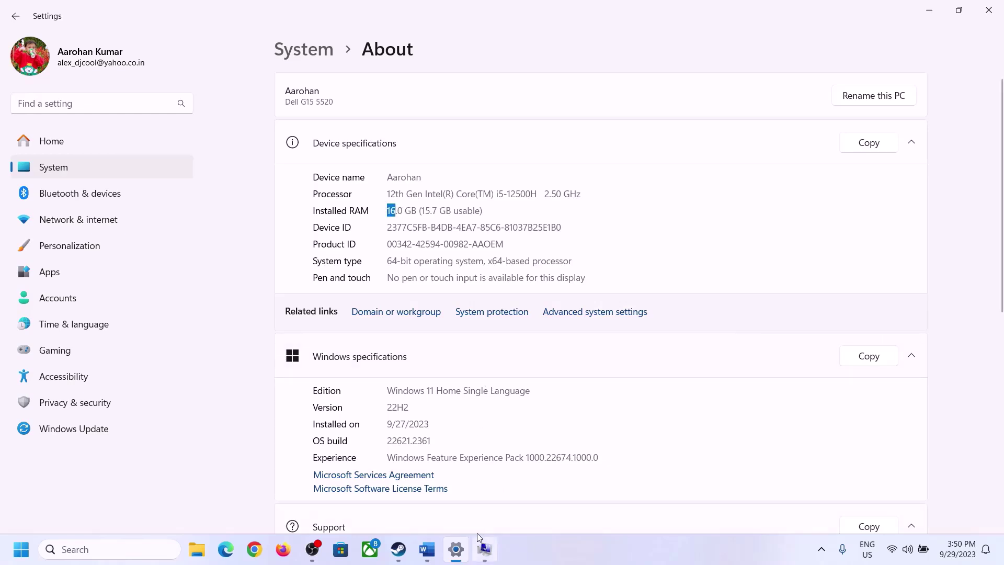
Bring back the Virtual Memory dialog, launch Calculator by running "calc", and place its window beside the dialog
{"action": "left_click", "coordinate": [484, 549]}
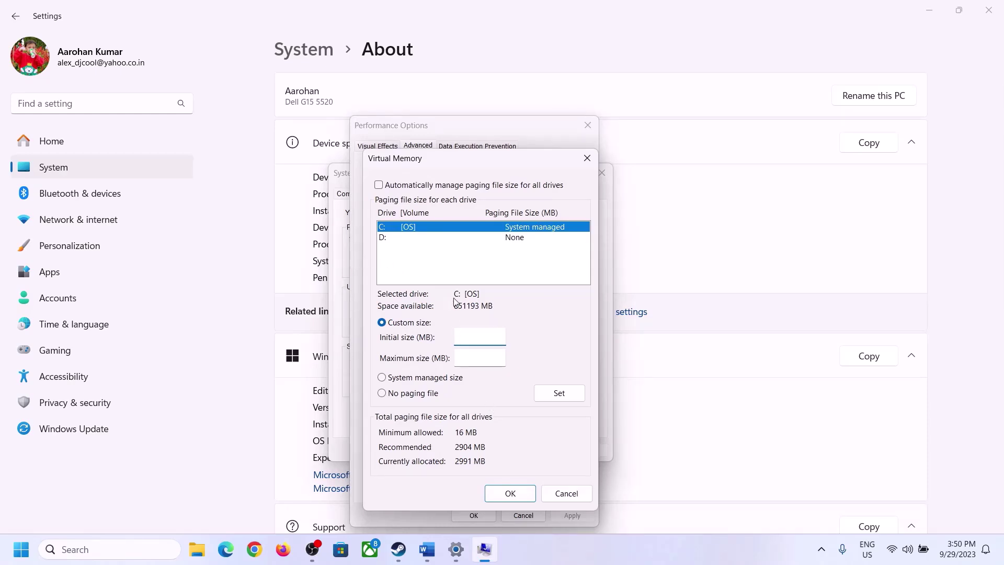
{"action": "mouse_move", "coordinate": [456, 550]}
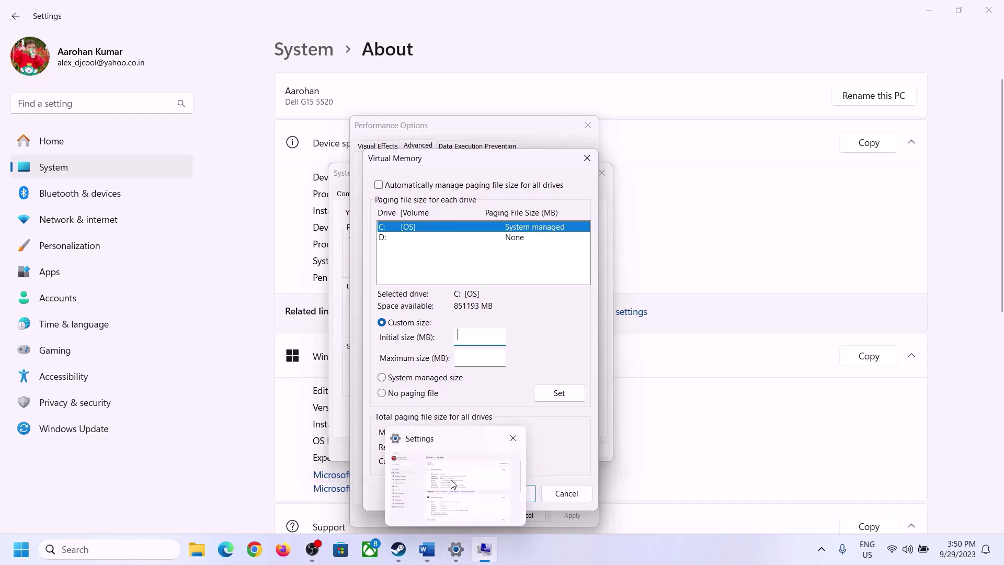
{"action": "key", "text": "super+r"}
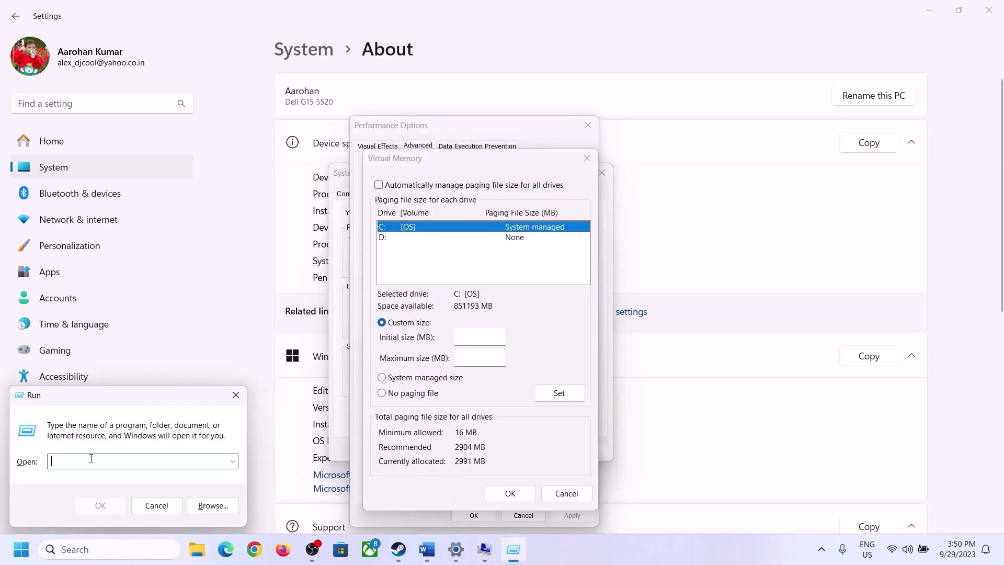
{"action": "type", "text": "calc"}
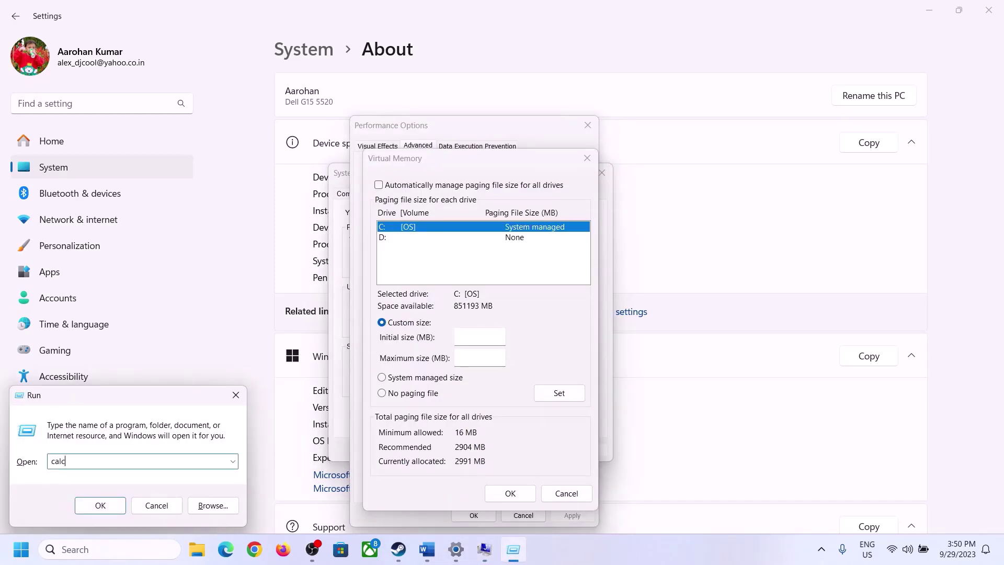
{"action": "left_click", "coordinate": [97, 505]}
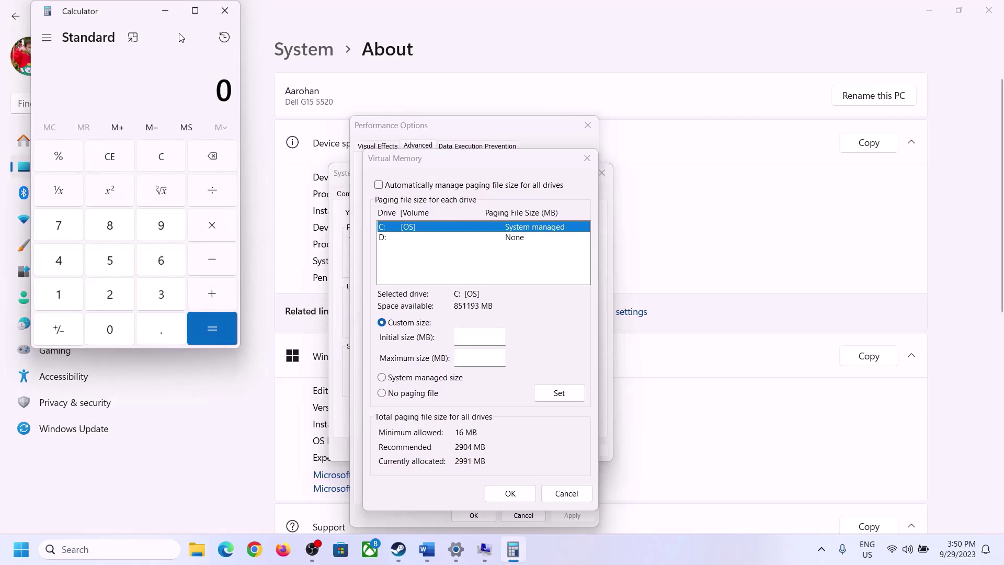
{"action": "left_click_drag", "start_coordinate": [128, 18], "coordinate": [736, 172]}
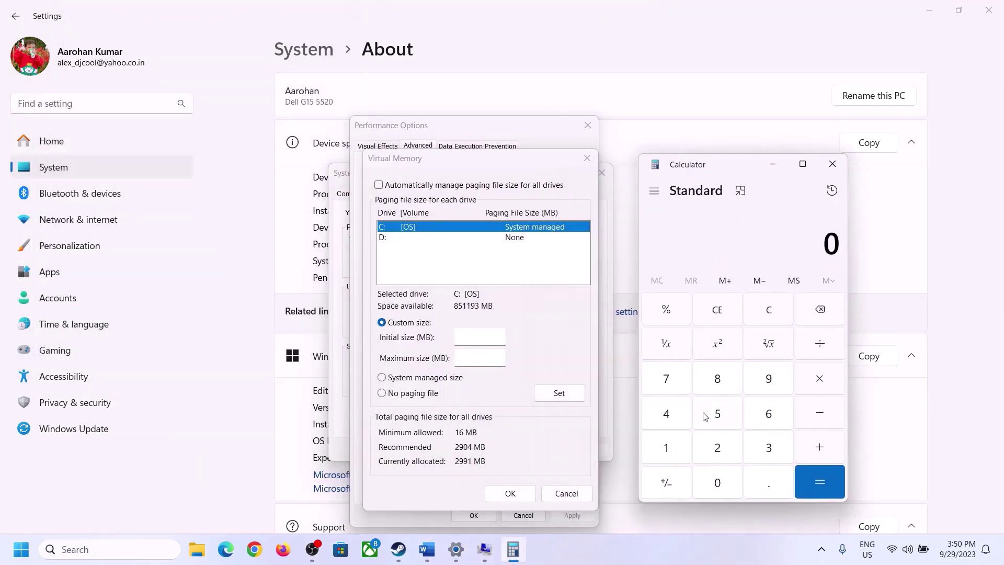
Recheck the Initial Size formula in the Word guide and calculate 16 × 1024 in Calculator to convert the RAM to megabytes
{"action": "left_click", "coordinate": [427, 549]}
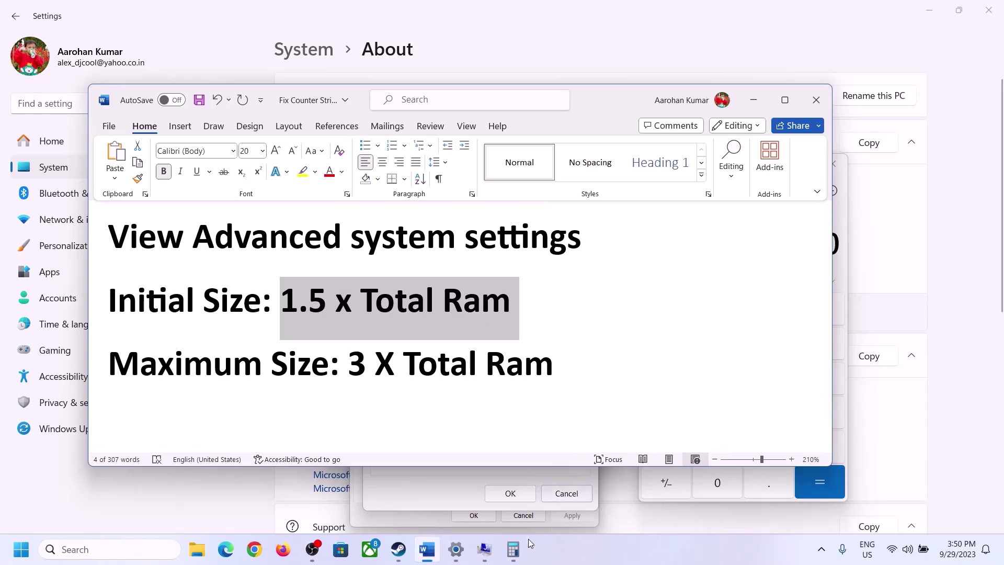
{"action": "left_click", "coordinate": [515, 550]}
{"action": "left_click", "coordinate": [668, 450]}
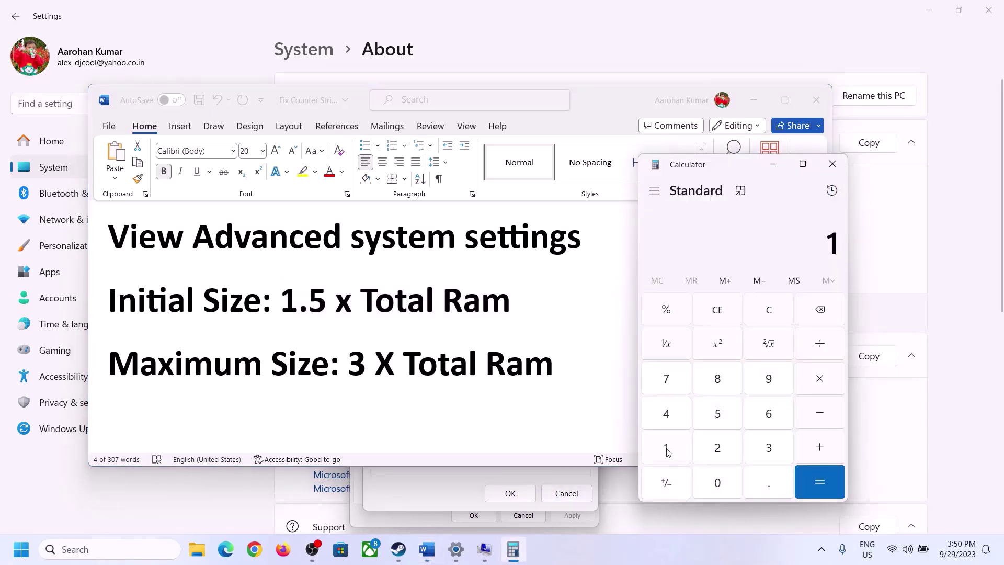
{"action": "left_click", "coordinate": [766, 416]}
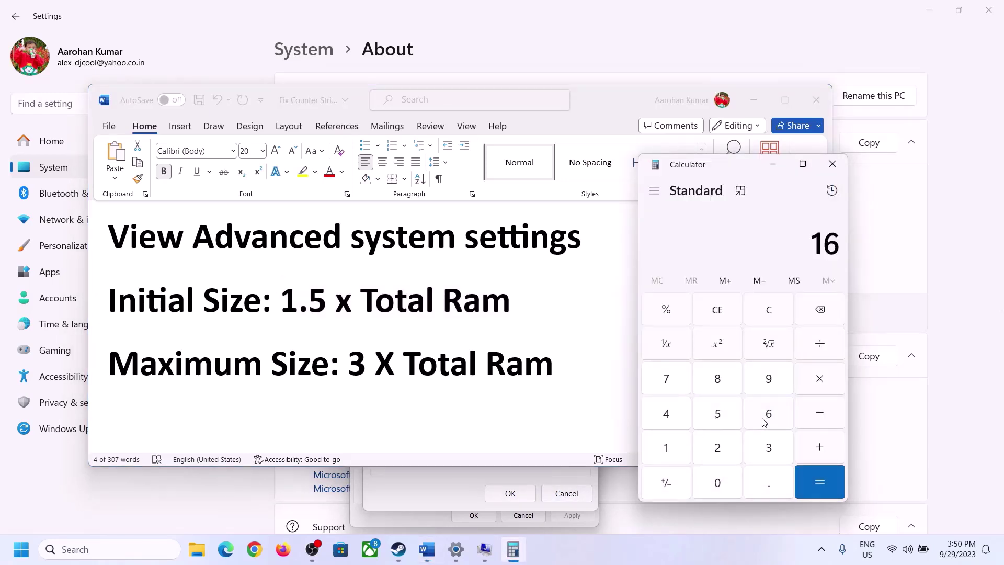
{"action": "left_click", "coordinate": [770, 319]}
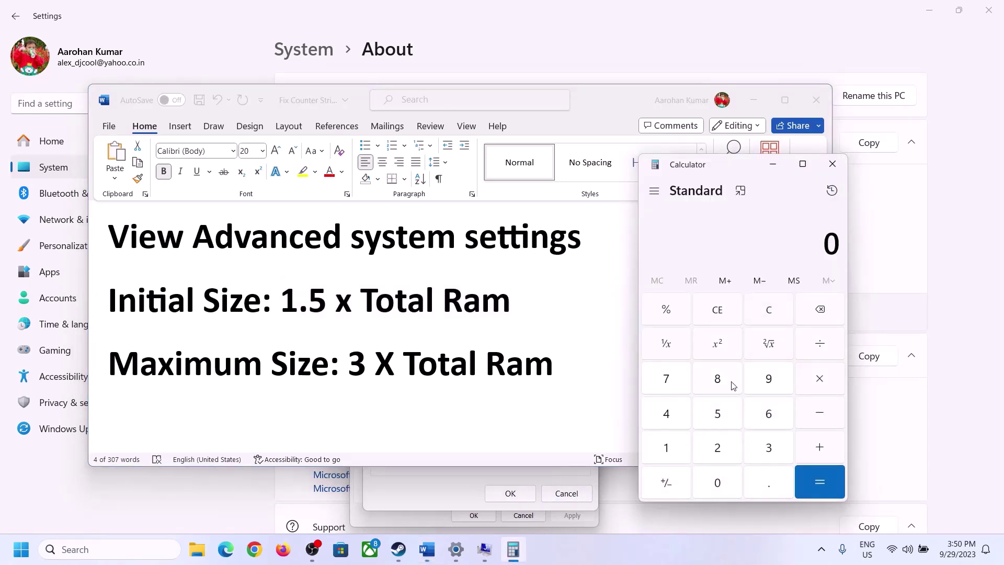
{"action": "left_click", "coordinate": [675, 450]}
{"action": "left_click", "coordinate": [753, 420]}
{"action": "left_click", "coordinate": [819, 387]}
{"action": "left_click", "coordinate": [666, 451]}
{"action": "left_click", "coordinate": [719, 487]}
{"action": "left_click", "coordinate": [717, 450]}
{"action": "left_click", "coordinate": [679, 426]}
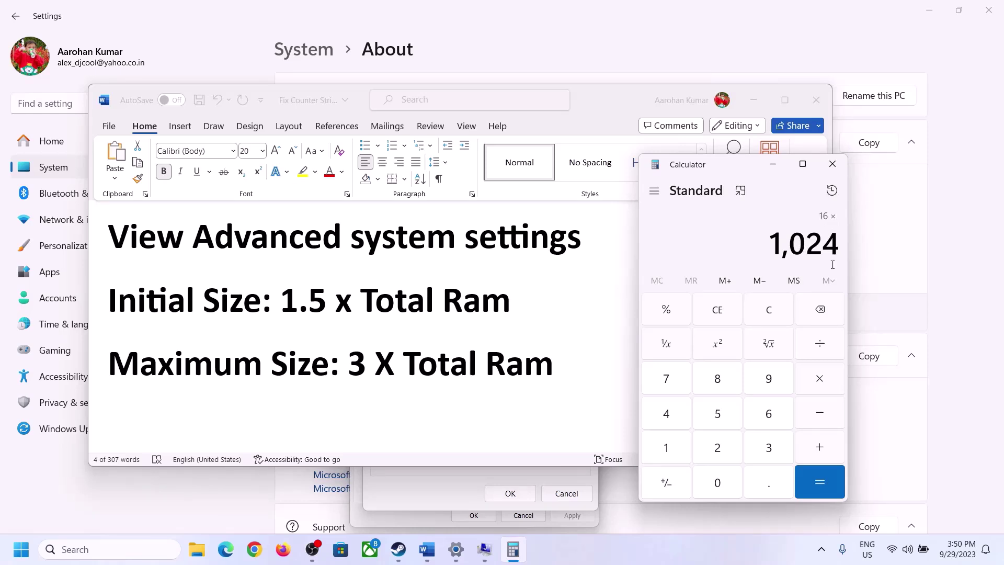
{"action": "left_click", "coordinate": [819, 482]}
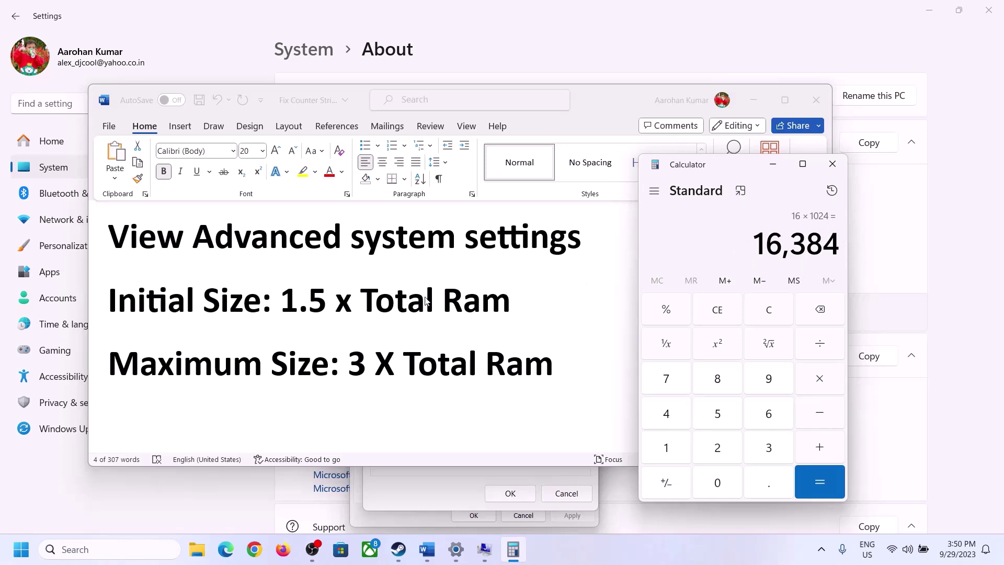
Multiply the calculated RAM size in megabytes by 1.5 to get the initial paging file size
{"action": "left_click", "coordinate": [821, 381]}
{"action": "left_click", "coordinate": [672, 451]}
{"action": "left_click", "coordinate": [764, 486]}
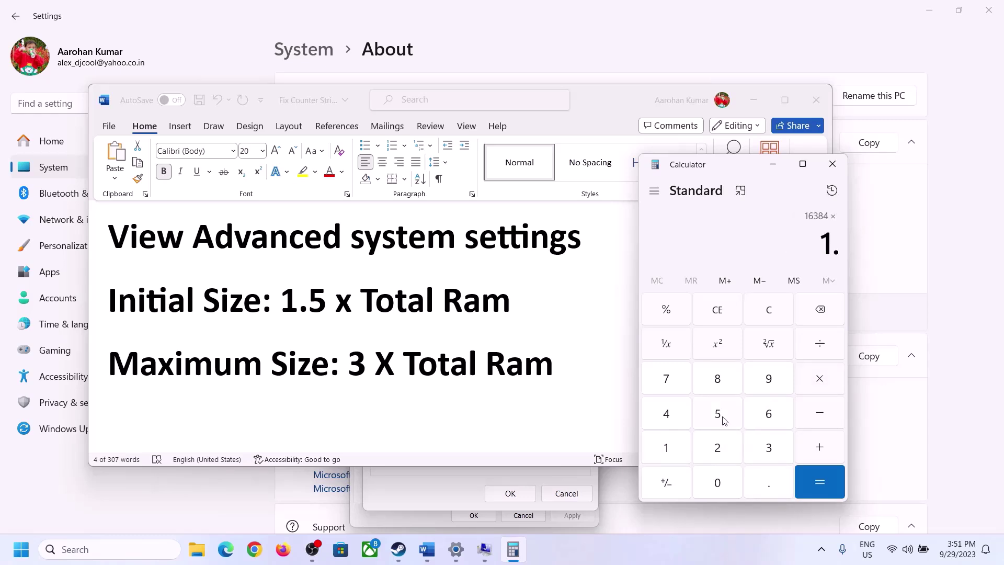
{"action": "left_click", "coordinate": [721, 416]}
{"action": "left_click", "coordinate": [817, 473]}
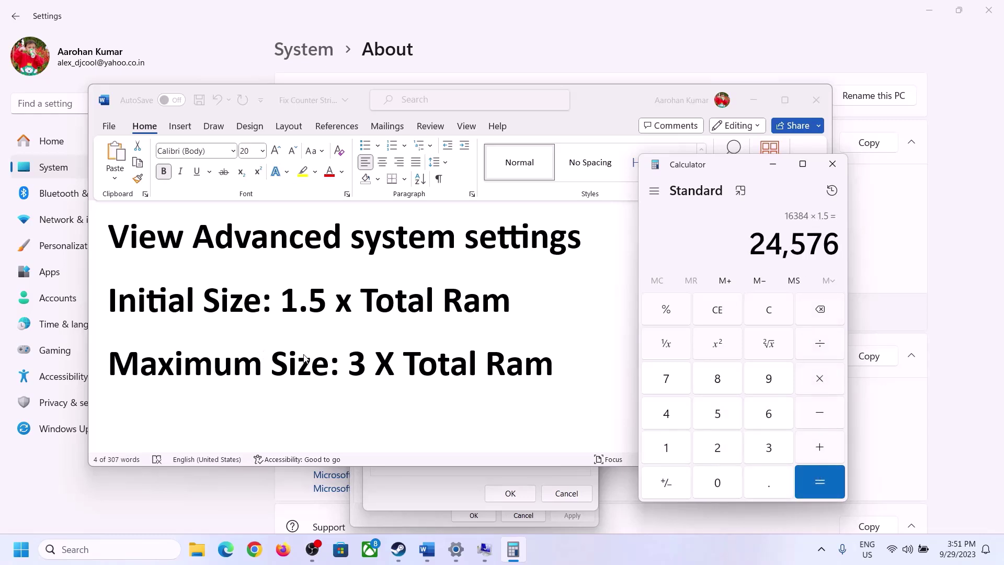
Set the initial size of the paging file for drive C: to 24576 MB
{"action": "left_click", "coordinate": [497, 471]}
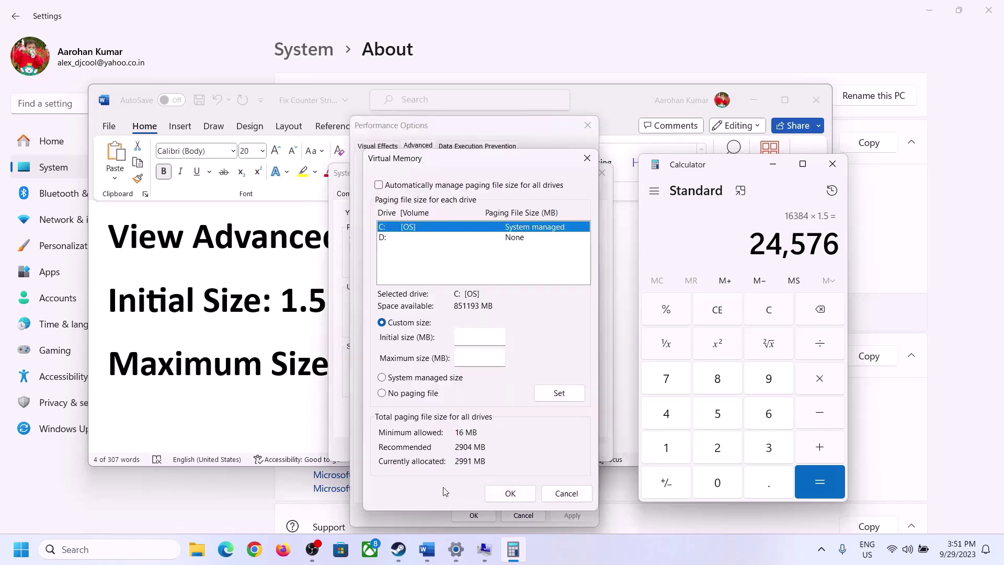
{"action": "type", "text": "24576"}
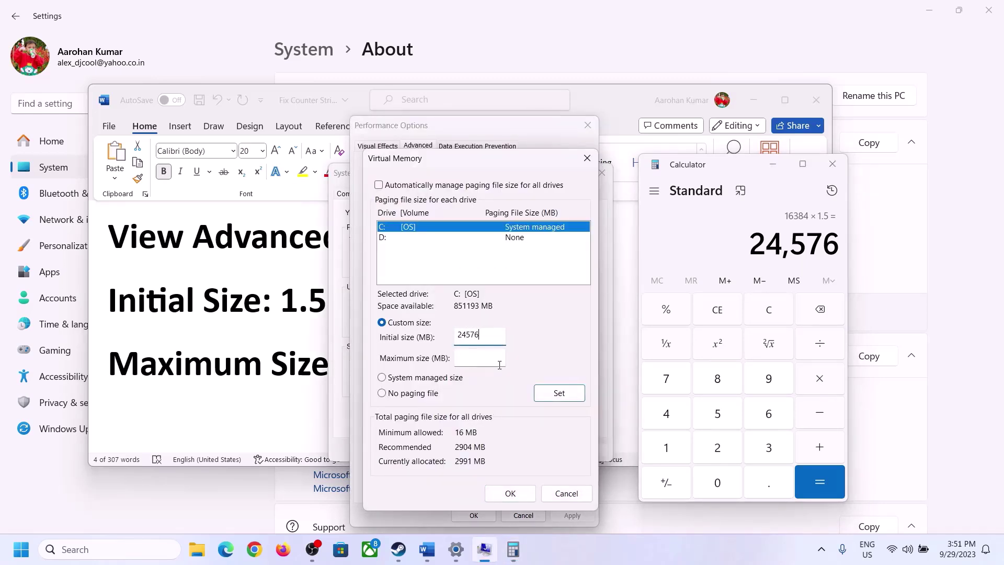
{"action": "left_click", "coordinate": [501, 360]}
Check the Maximum Size formula in the Word guide, clear Calculator, and recheck the installed RAM in Windows Settings
{"action": "left_click", "coordinate": [303, 367]}
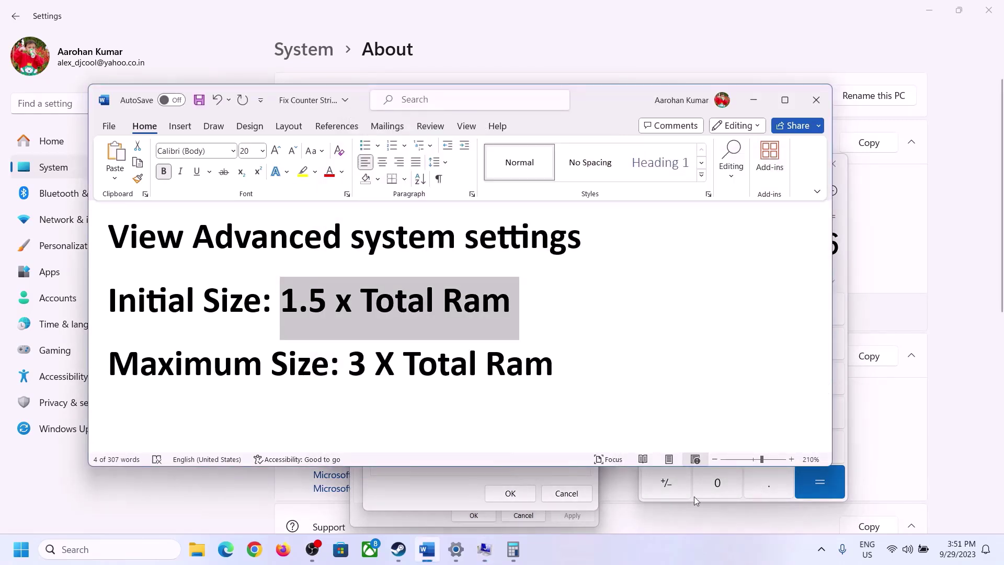
{"action": "left_click", "coordinate": [843, 272]}
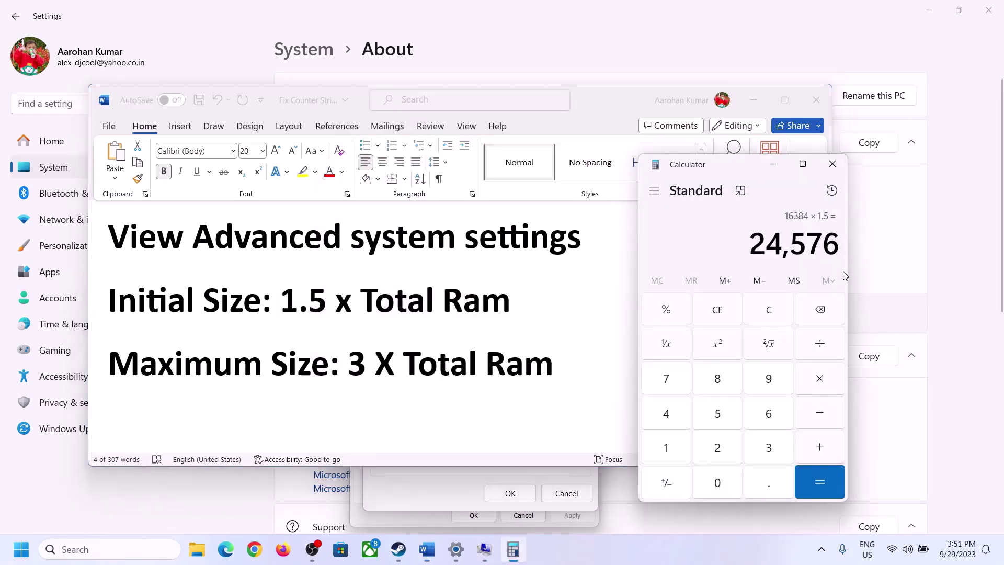
{"action": "left_click", "coordinate": [777, 312]}
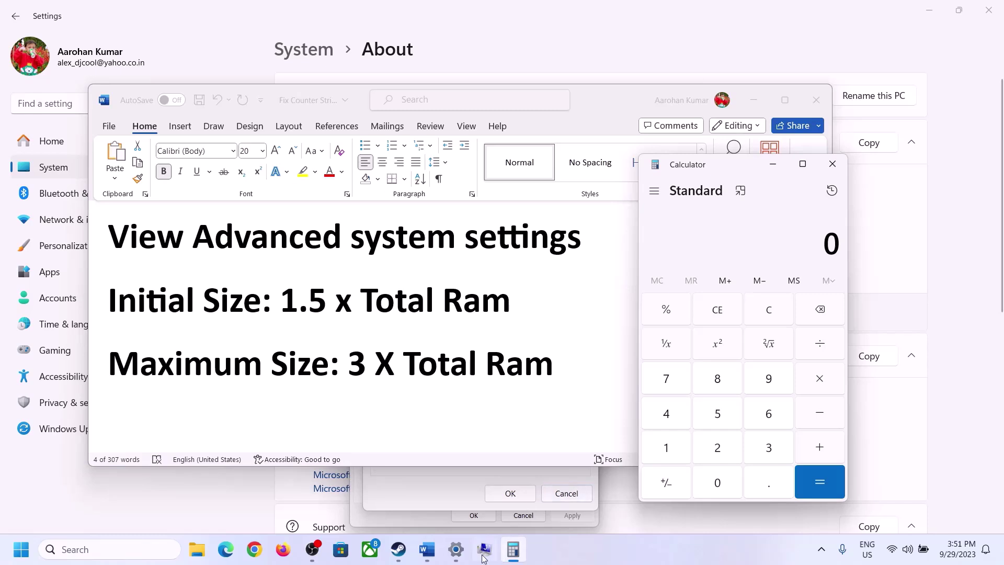
{"action": "left_click", "coordinate": [456, 549]}
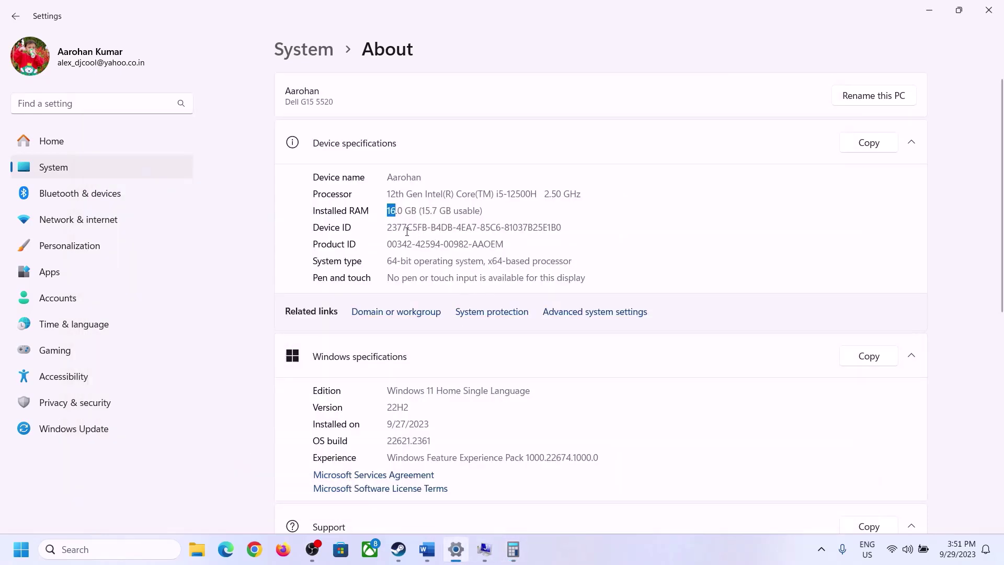
{"action": "left_click", "coordinate": [513, 549]}
Calculate 16 × 1024 again for the maximum size and compare it with the Maximum Size formula in the Word guide
{"action": "left_click", "coordinate": [677, 445]}
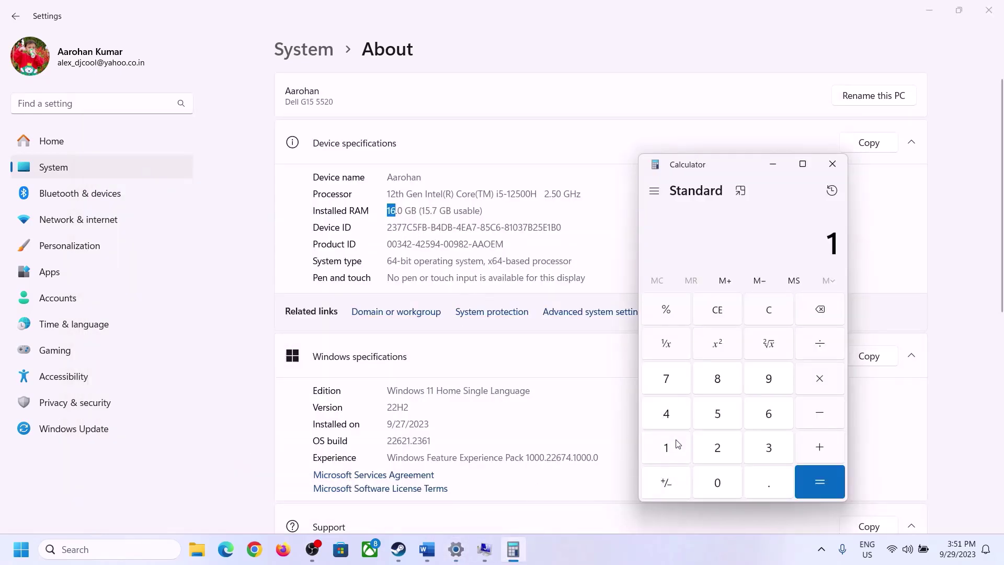
{"action": "left_click", "coordinate": [762, 415]}
{"action": "left_click", "coordinate": [813, 378]}
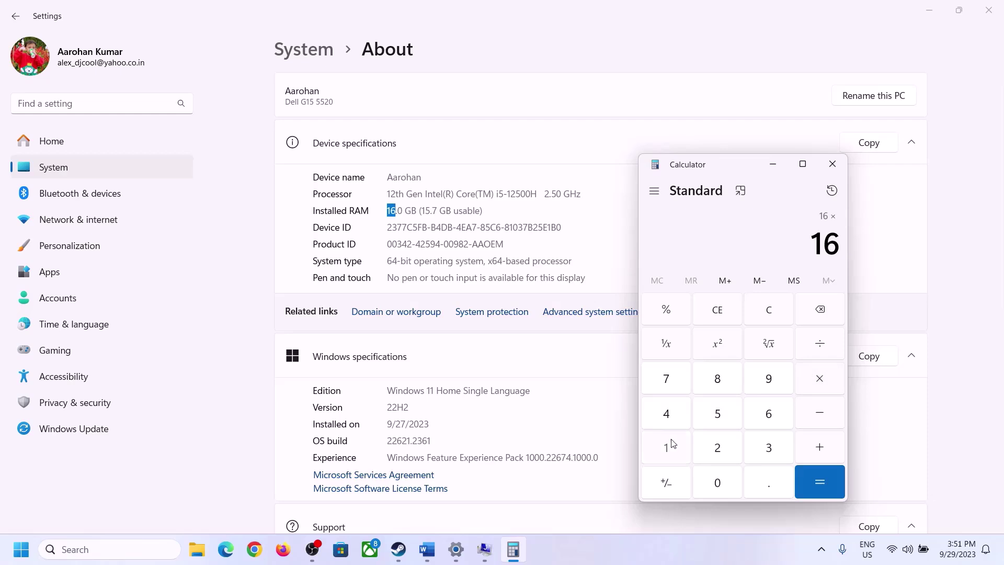
{"action": "left_click", "coordinate": [666, 446]}
{"action": "left_click", "coordinate": [716, 479]}
{"action": "left_click", "coordinate": [718, 447]}
{"action": "left_click", "coordinate": [670, 418]}
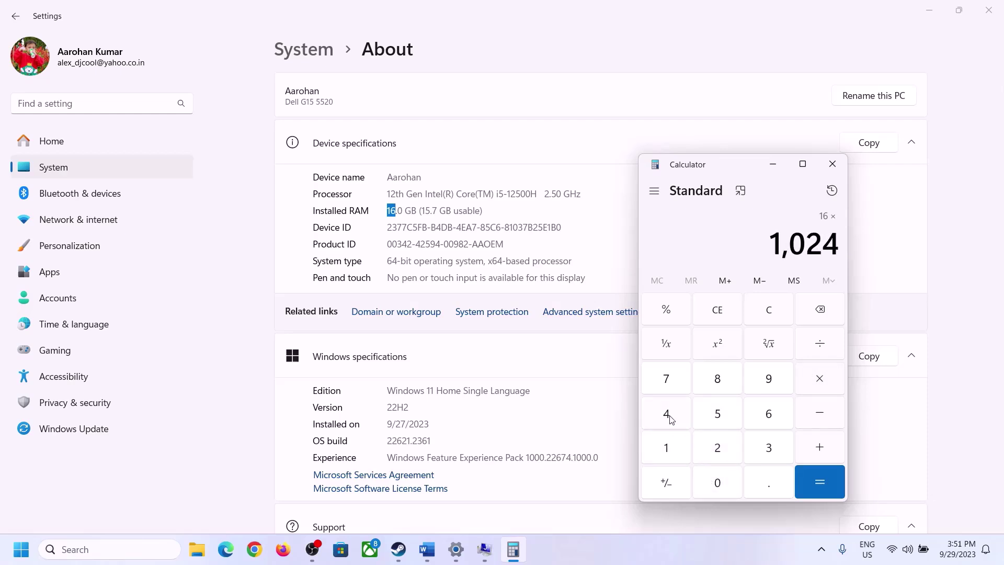
{"action": "left_click", "coordinate": [807, 494]}
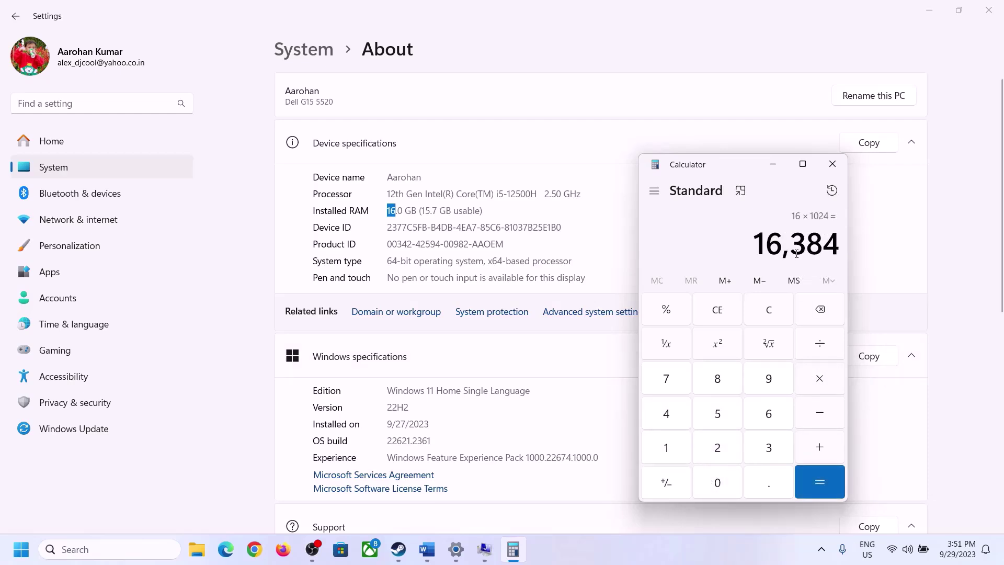
{"action": "left_click", "coordinate": [427, 549]}
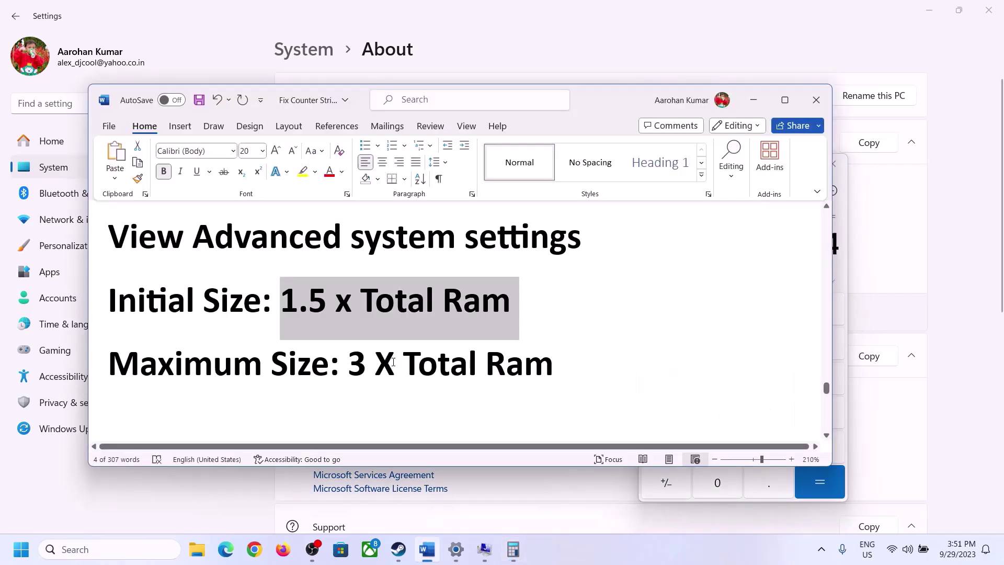
{"action": "left_click", "coordinate": [842, 282]}
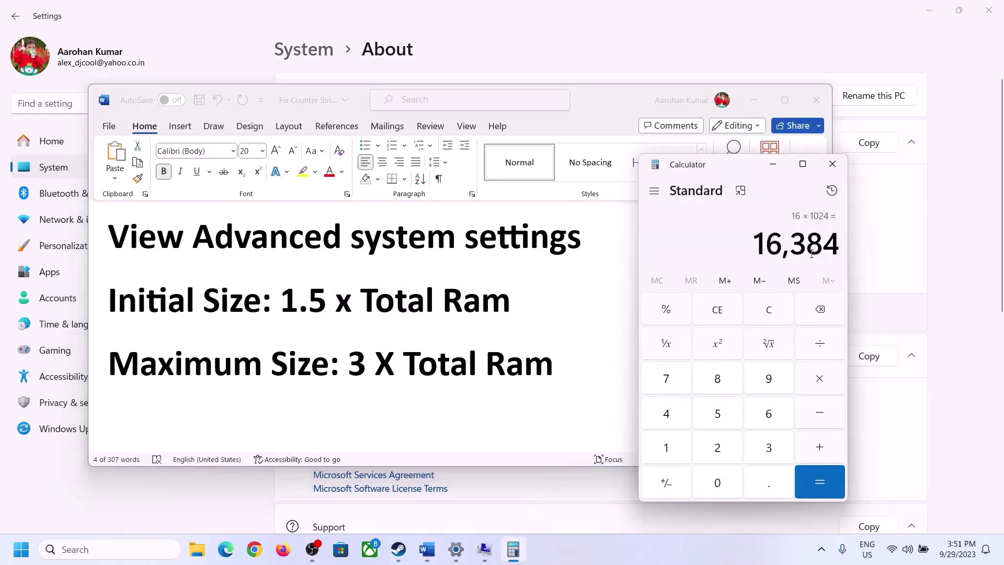
Multiply the calculated RAM size in megabytes by 3 to get the maximum paging file size
{"action": "left_click", "coordinate": [820, 382]}
{"action": "left_click", "coordinate": [756, 450]}
{"action": "left_click", "coordinate": [828, 479]}
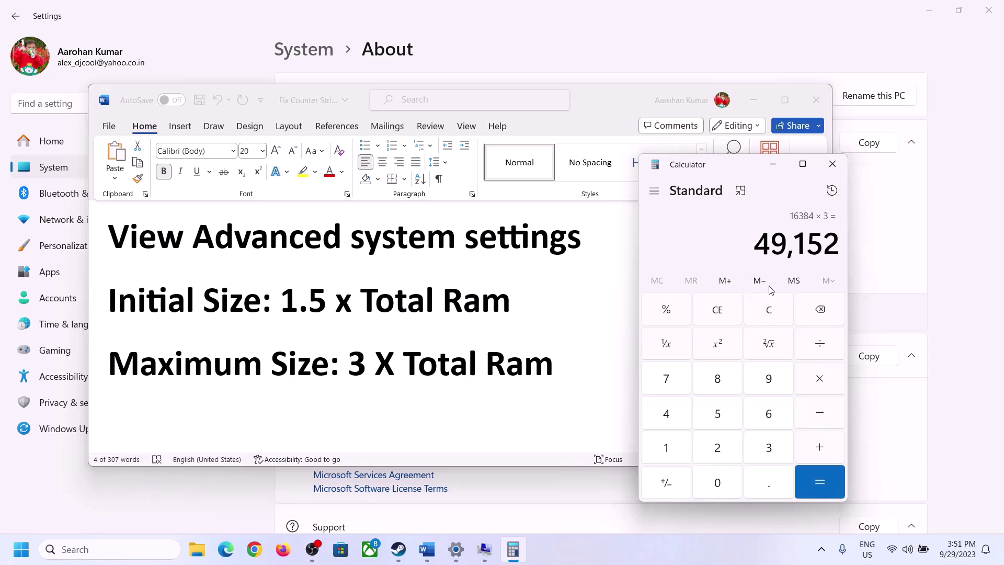
Set the maximum paging file size for drive C: to 49152 MB and apply the custom size
{"action": "left_click", "coordinate": [525, 453]}
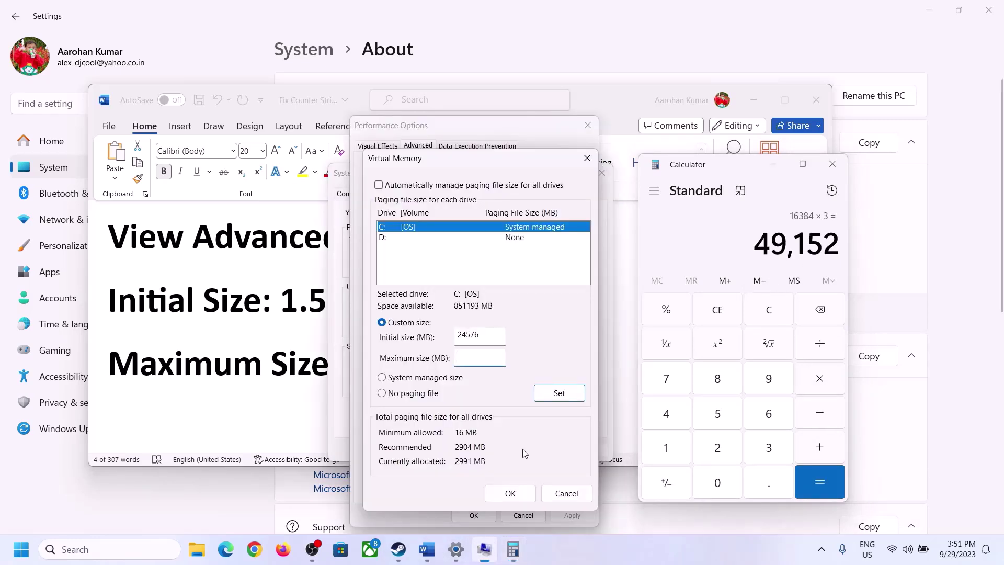
{"action": "type", "text": "49152"}
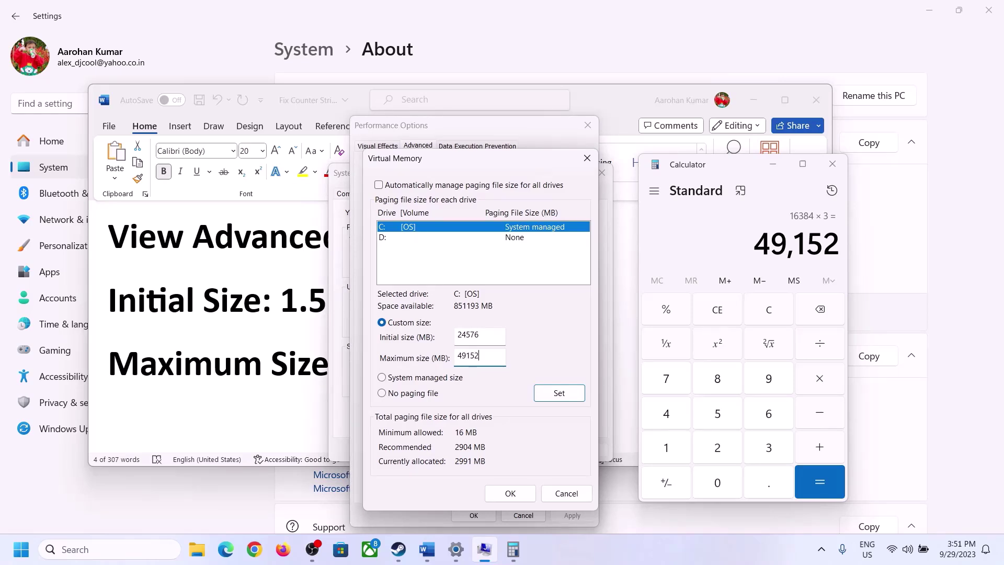
{"action": "left_click", "coordinate": [559, 395]}
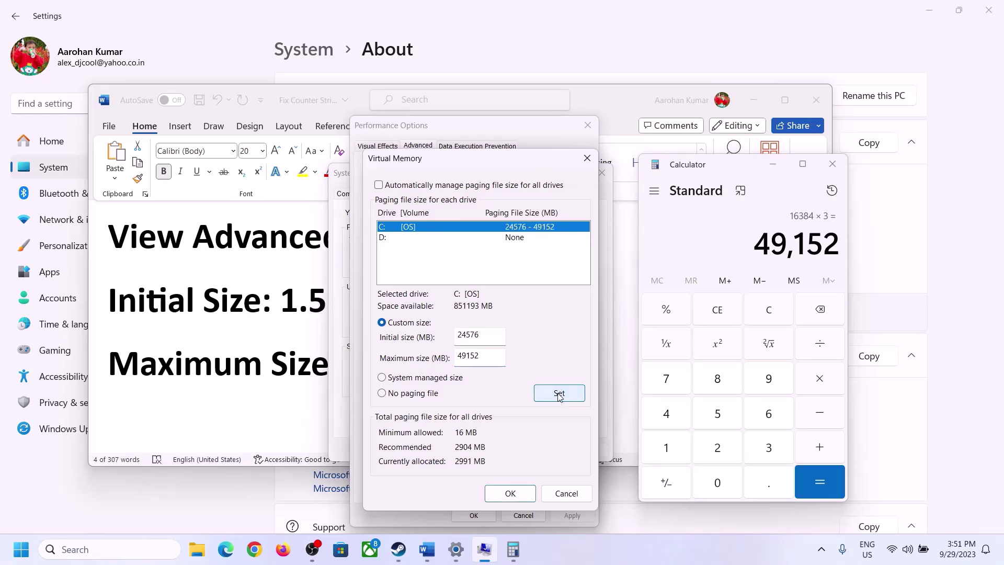
Confirm the Virtual Memory, Performance Options and System Properties dialogs, and dismiss the restart prompt without restarting
{"action": "left_click", "coordinate": [512, 493]}
{"action": "left_click", "coordinate": [623, 323]}
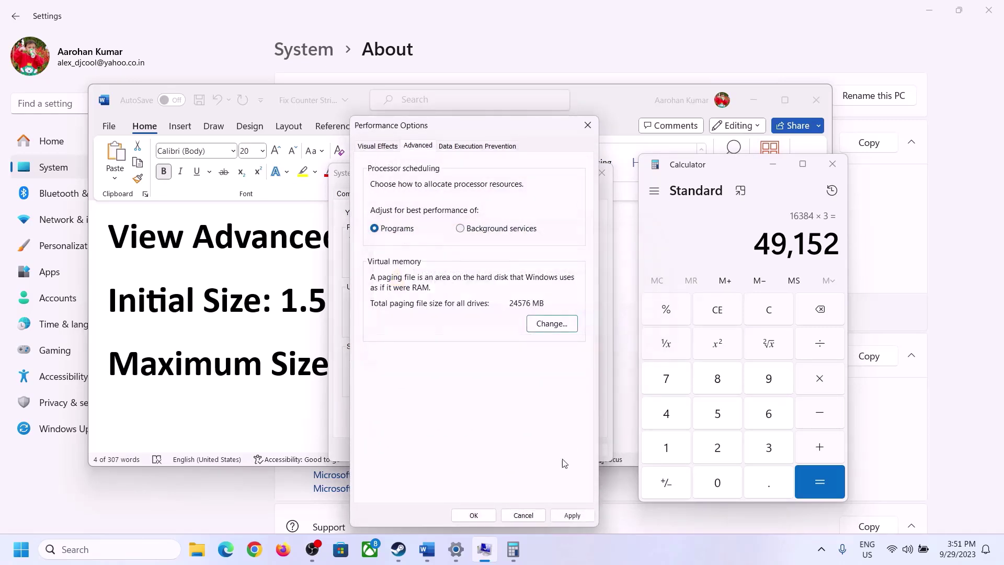
{"action": "left_click", "coordinate": [474, 516]}
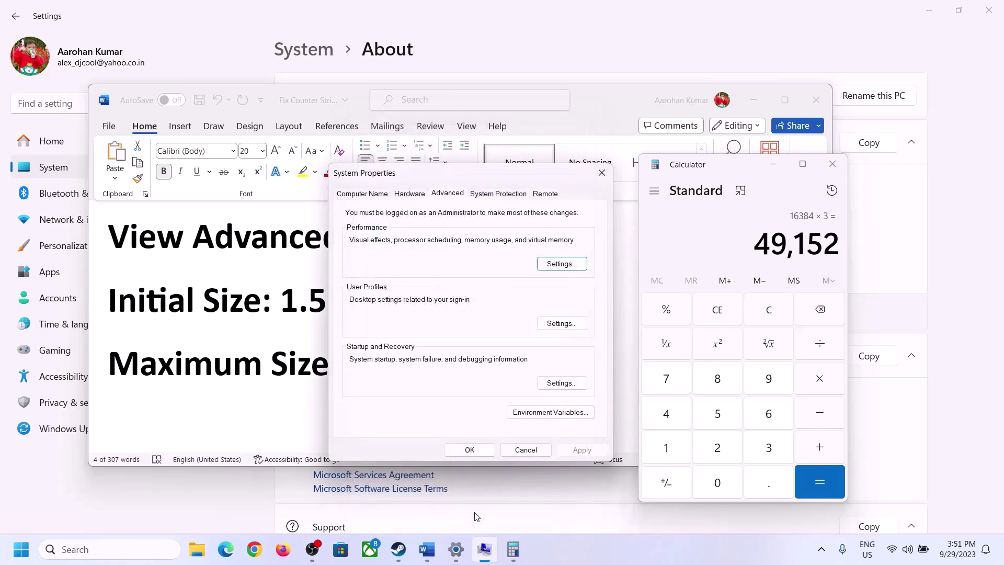
{"action": "left_click", "coordinate": [479, 448]}
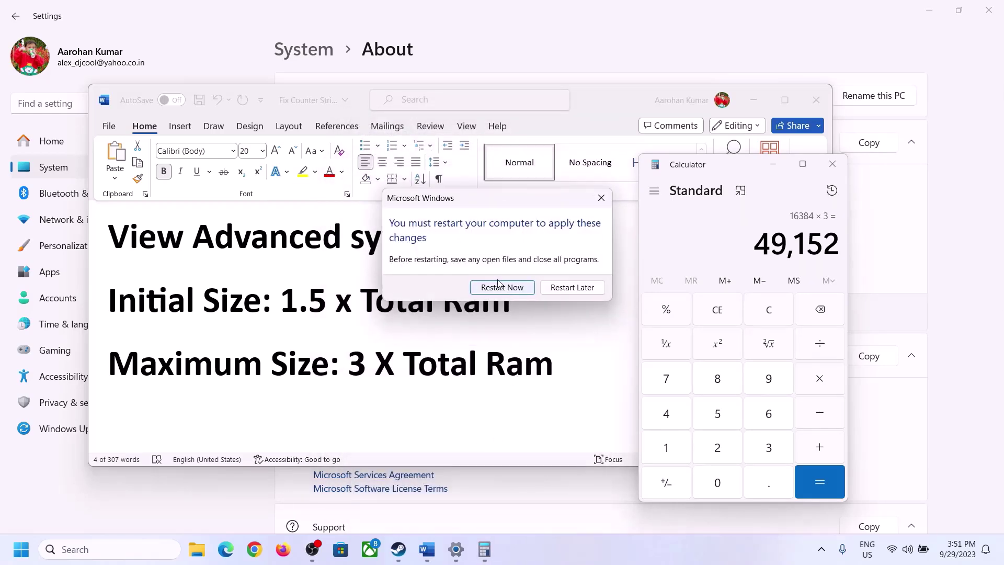
{"action": "left_click", "coordinate": [601, 199]}
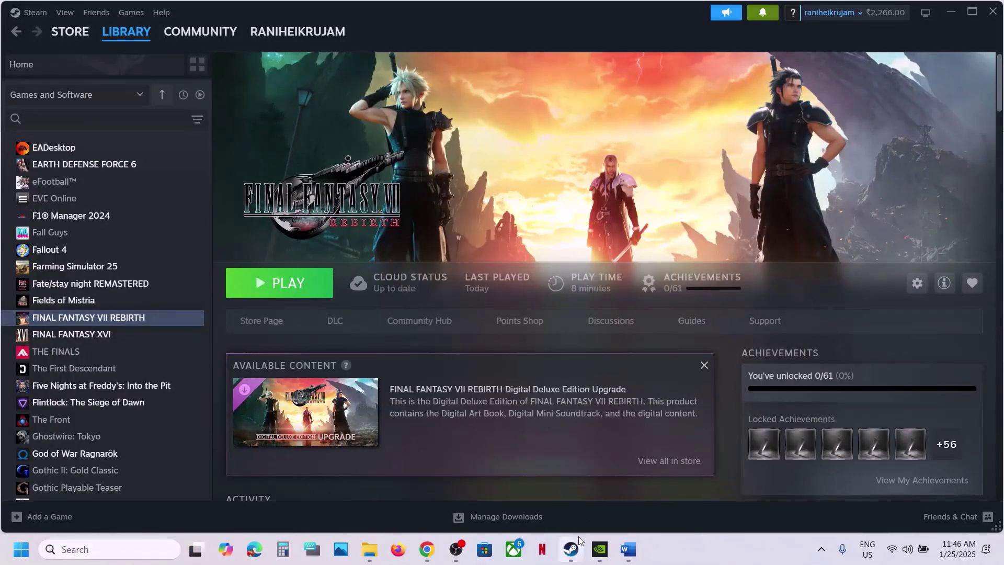
Switch to the Word guide and highlight the Update BIOS instruction in Step 19
{"action": "left_click", "coordinate": [628, 549]}
{"action": "scroll", "coordinate": [470, 400], "scroll_direction": "down", "scroll_amount": 5}
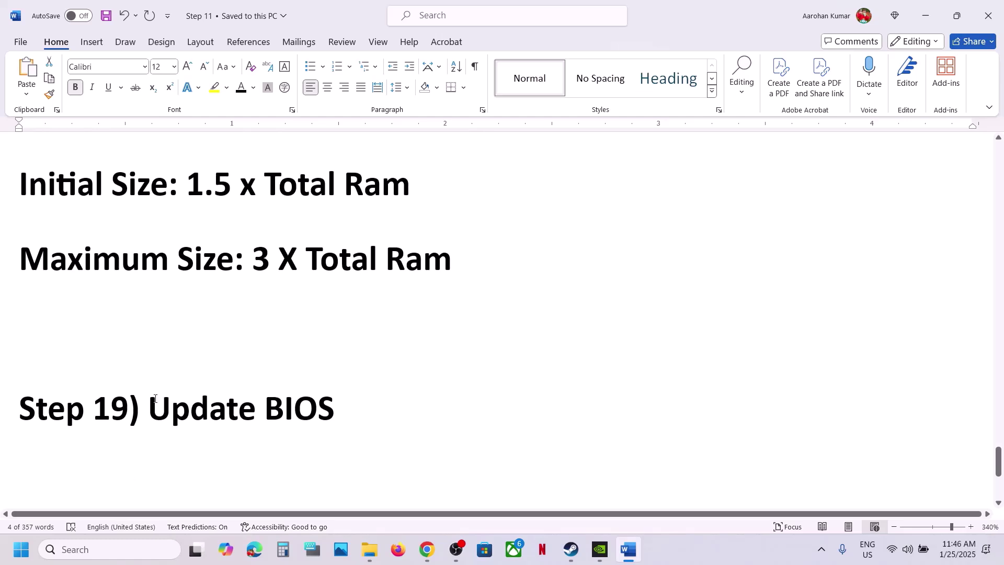
{"action": "left_click_drag", "start_coordinate": [151, 401], "coordinate": [360, 417]}
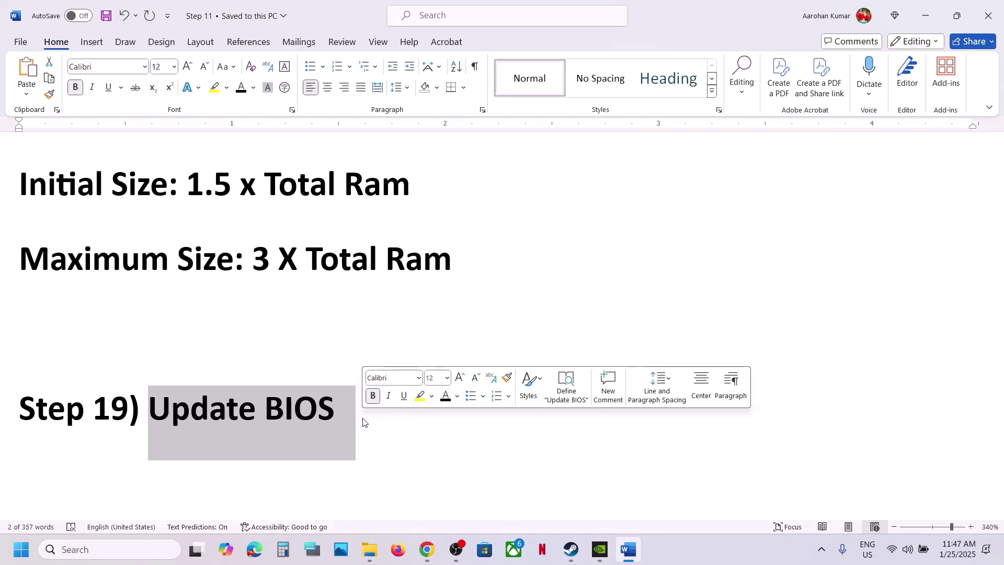
Check the laptop's battery charge level in the Windows quick settings and close them
{"action": "left_click", "coordinate": [924, 551]}
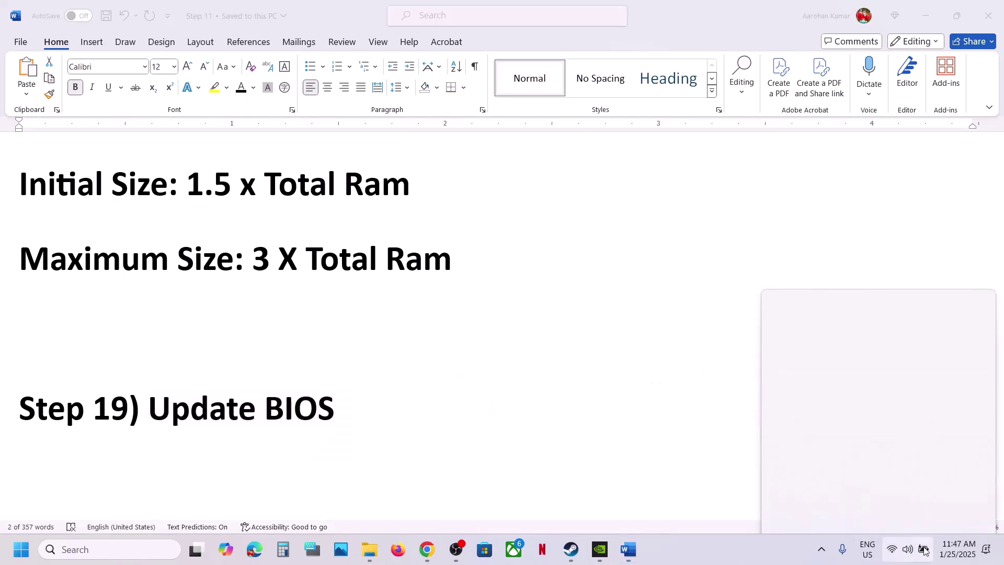
{"action": "mouse_move", "coordinate": [802, 516]}
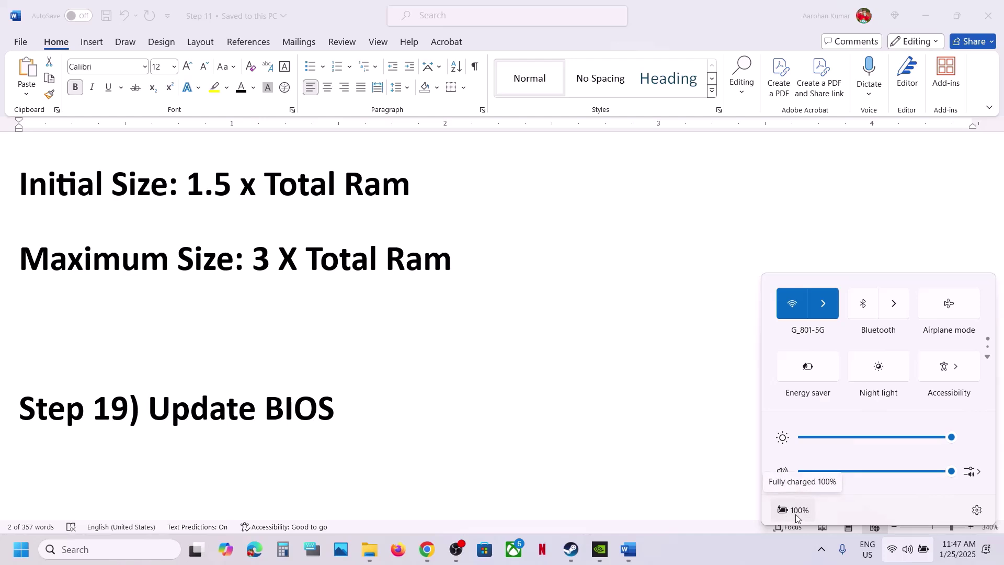
{"action": "left_click", "coordinate": [744, 548]}
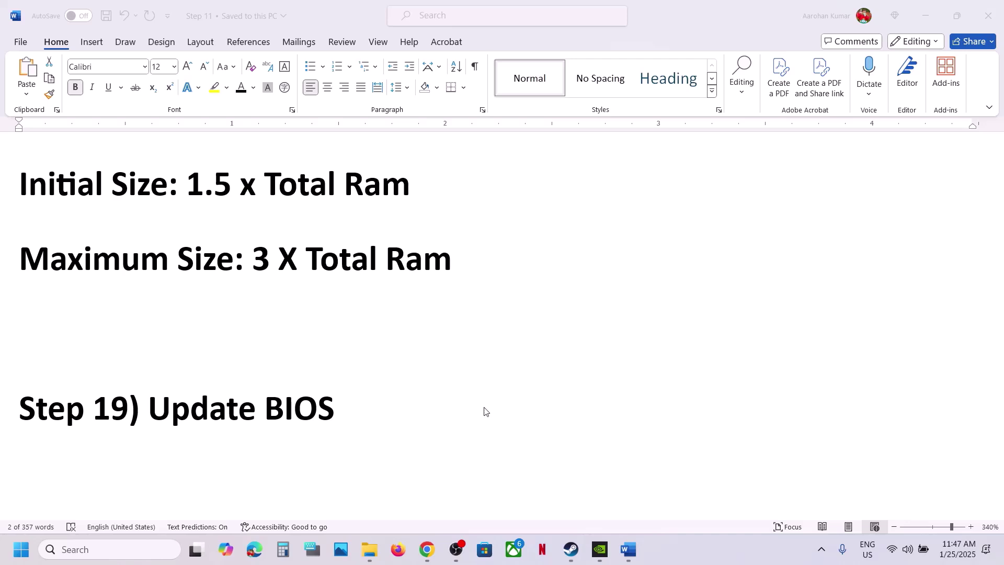
Return to the Word guide and highlight the Step 20 instruction on uninstalling and reinstalling the game
{"action": "double_click", "coordinate": [403, 399]}
{"action": "scroll", "coordinate": [405, 395], "scroll_direction": "down", "scroll_amount": 2}
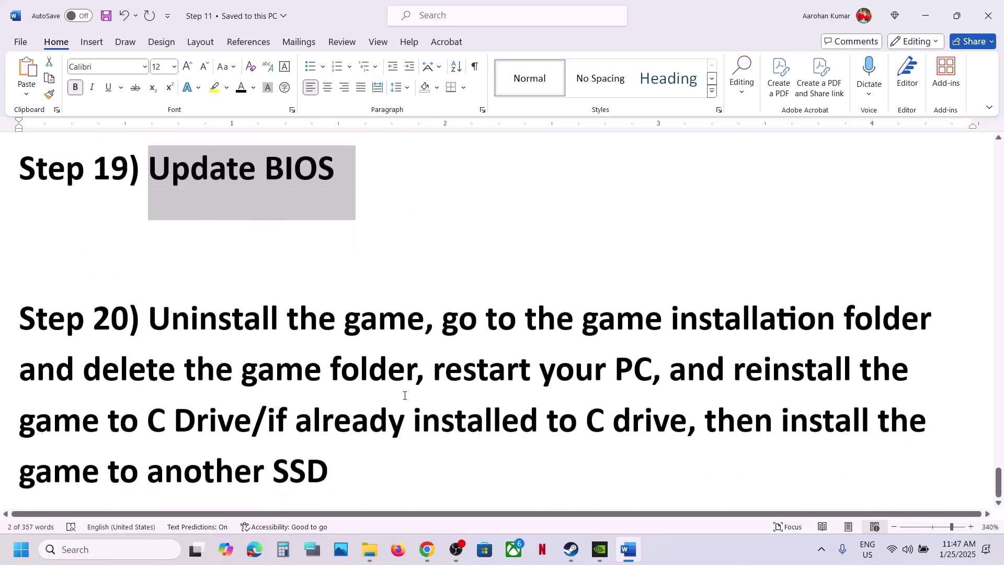
{"action": "left_click_drag", "start_coordinate": [151, 290], "coordinate": [321, 482]}
Switch to Steam and show the Manage options for FINAL FANTASY VII REBIRTH to locate Uninstall
{"action": "left_click", "coordinate": [572, 549]}
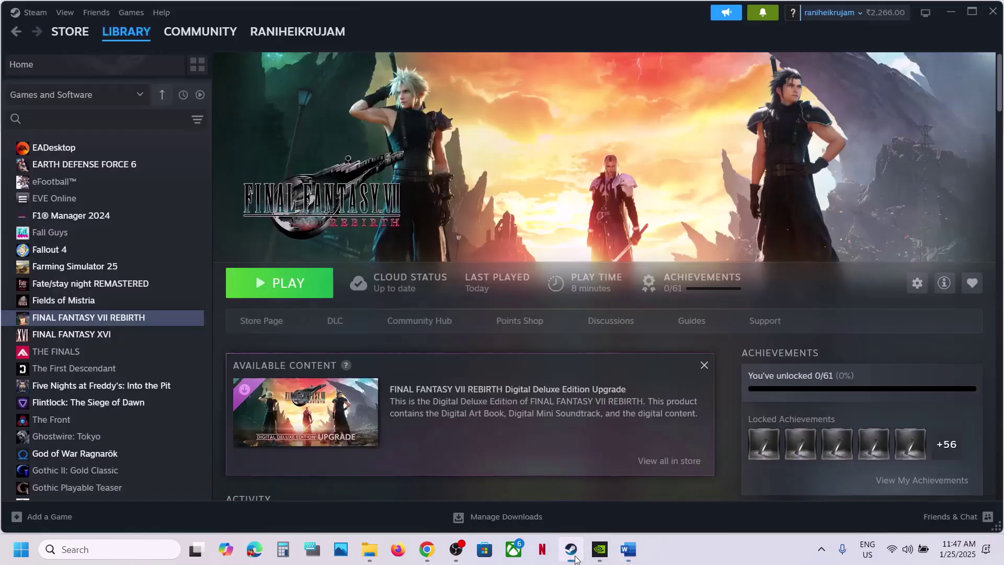
{"action": "right_click", "coordinate": [115, 317]}
{"action": "mouse_move", "coordinate": [173, 390]}
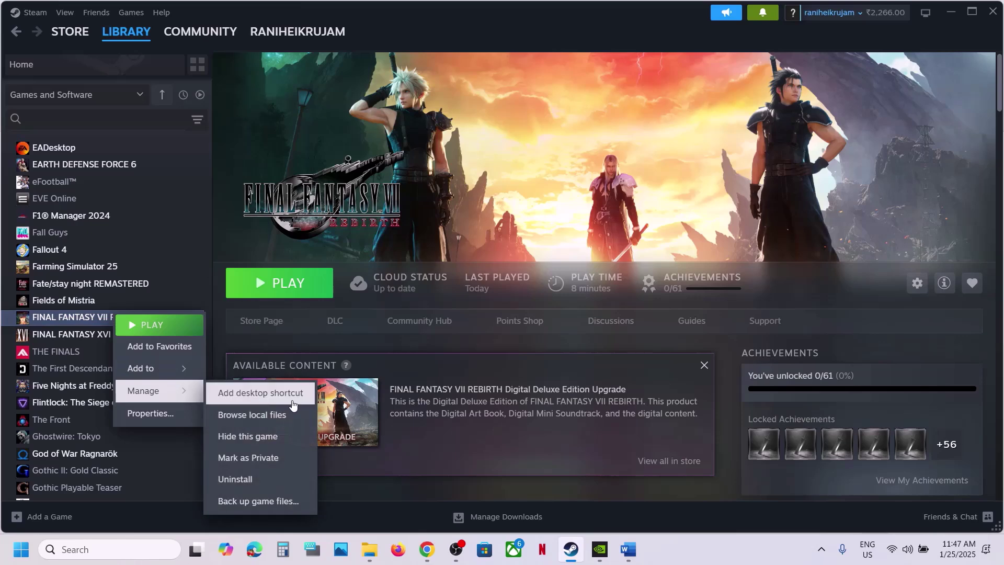
Review Step 20 in the Word guide on deleting the game folder, restarting and reinstalling to C drive or another SSD, and return to Steam
{"action": "left_click", "coordinate": [628, 549]}
{"action": "left_click", "coordinate": [668, 314]}
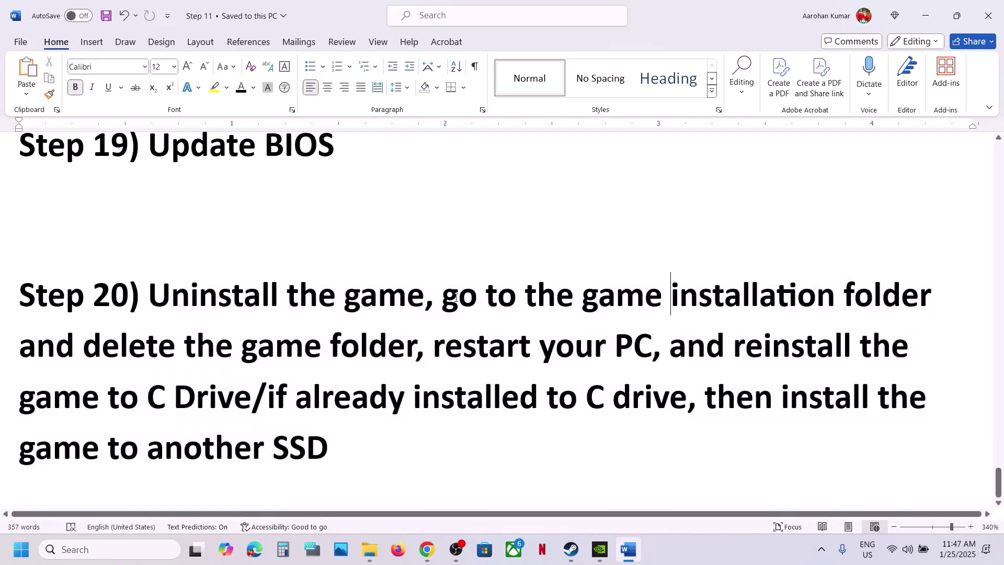
{"action": "left_click_drag", "start_coordinate": [442, 295], "coordinate": [245, 403]}
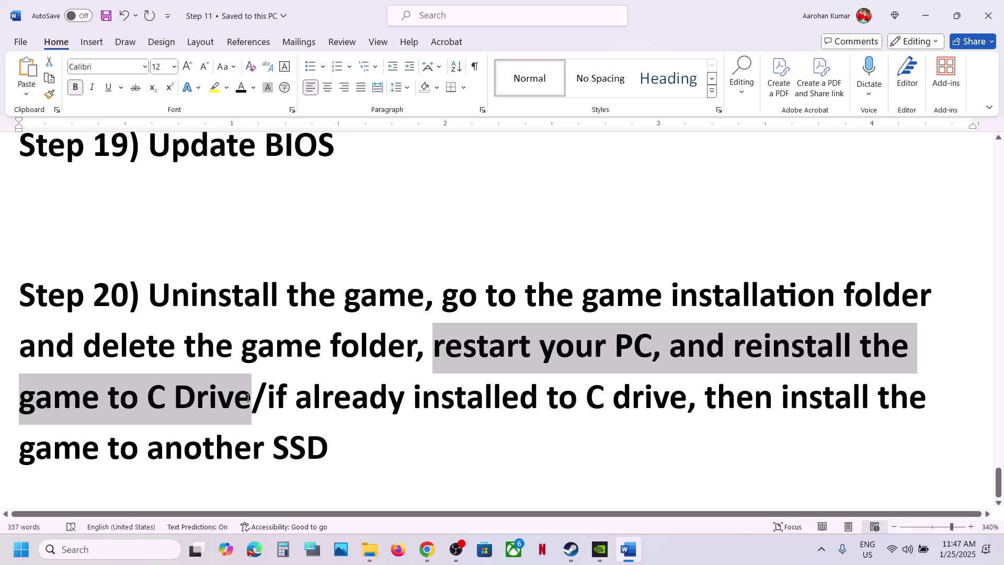
{"action": "left_click", "coordinate": [149, 401]}
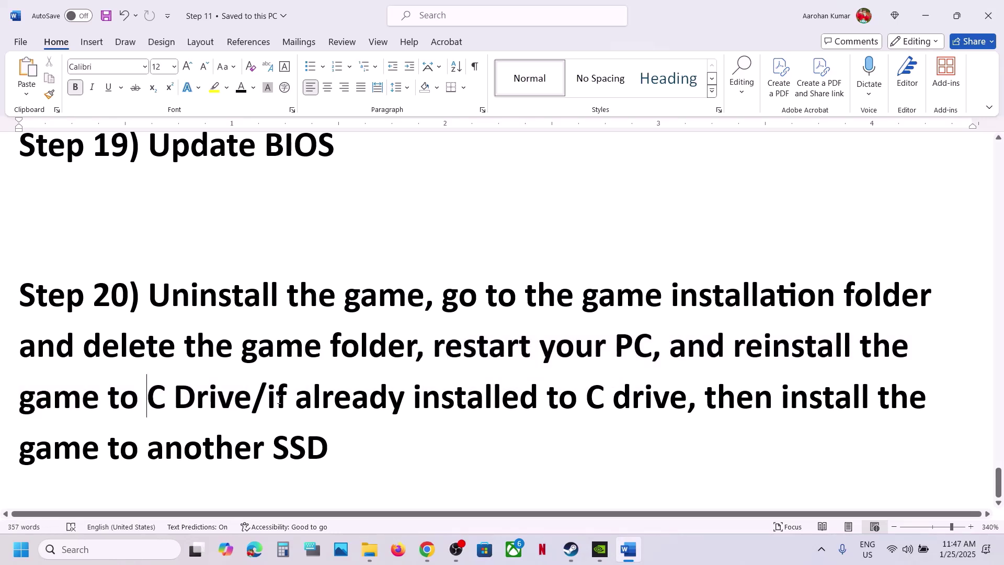
{"action": "left_click_drag", "start_coordinate": [268, 398], "coordinate": [799, 386]}
{"action": "left_click", "coordinate": [800, 386]}
{"action": "left_click_drag", "start_coordinate": [108, 448], "coordinate": [357, 453]}
{"action": "left_click", "coordinate": [356, 451]}
{"action": "left_click", "coordinate": [571, 551]}
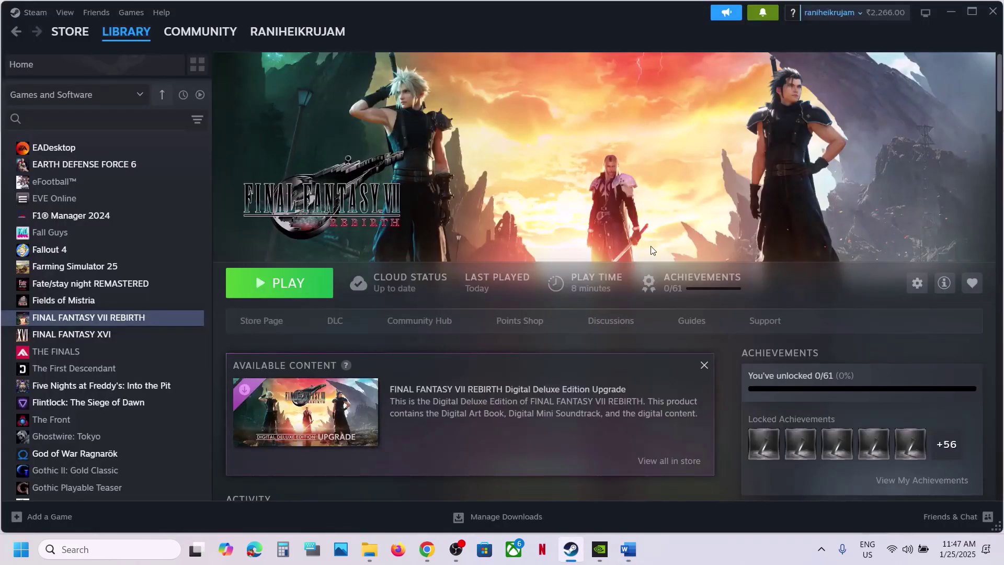